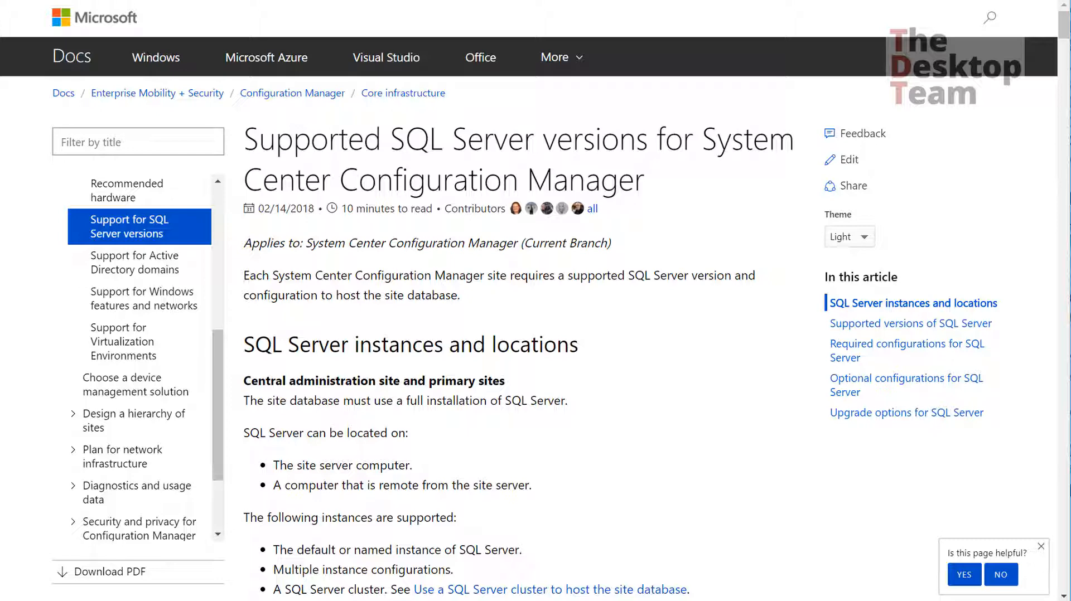
Step: Review the supported SQL Server instances and locations, highlighting the SQL Server 2017 and 2016 SP1 Standard and Enterprise entries
scroll(446, 390, "down", 6)
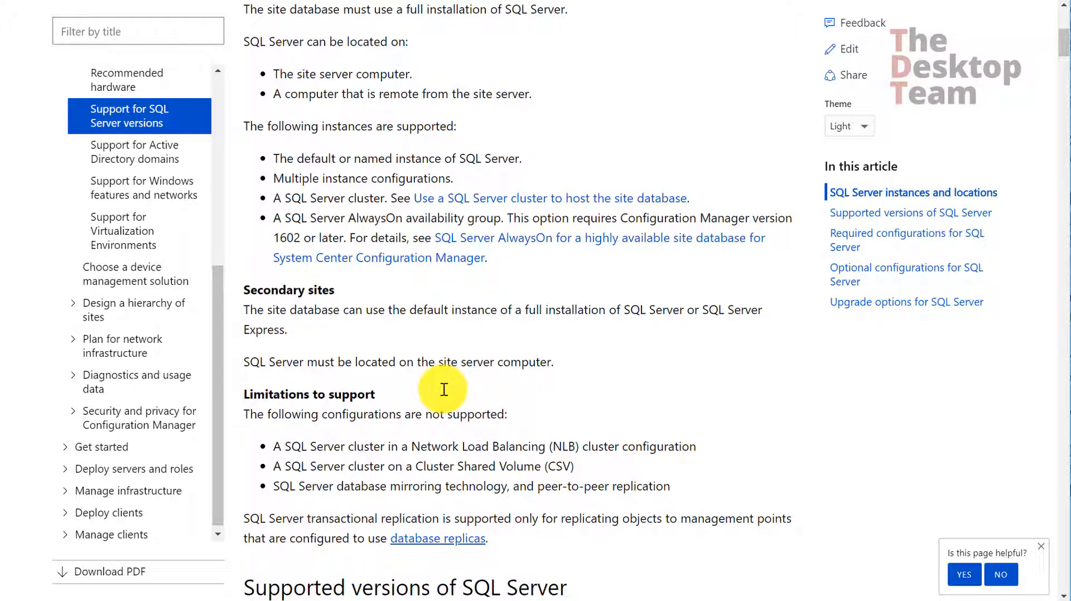
scroll(437, 360, "down", 6)
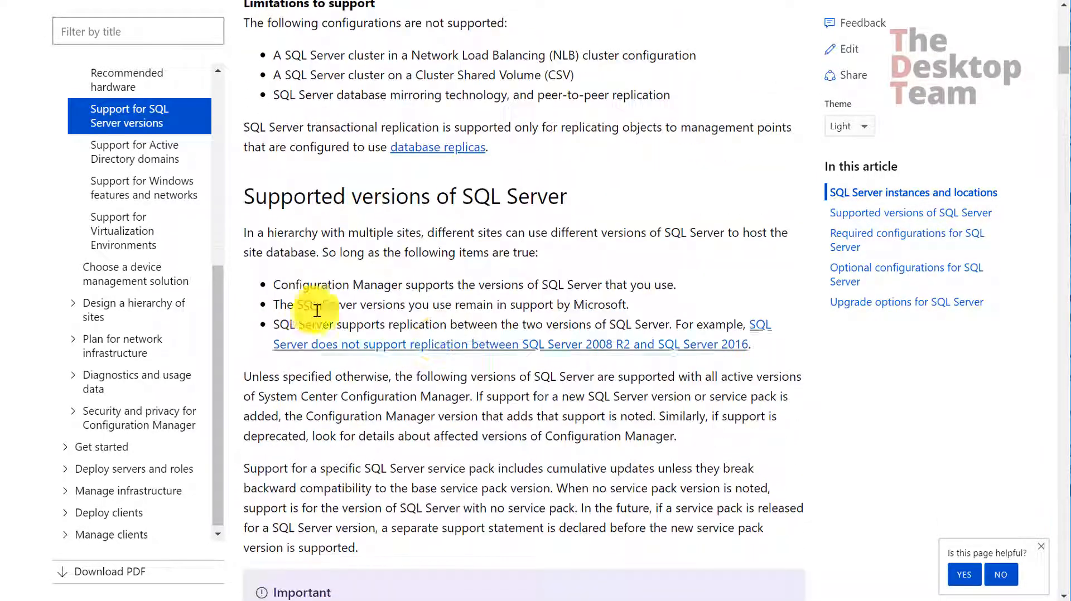
scroll(317, 311, "down", 7)
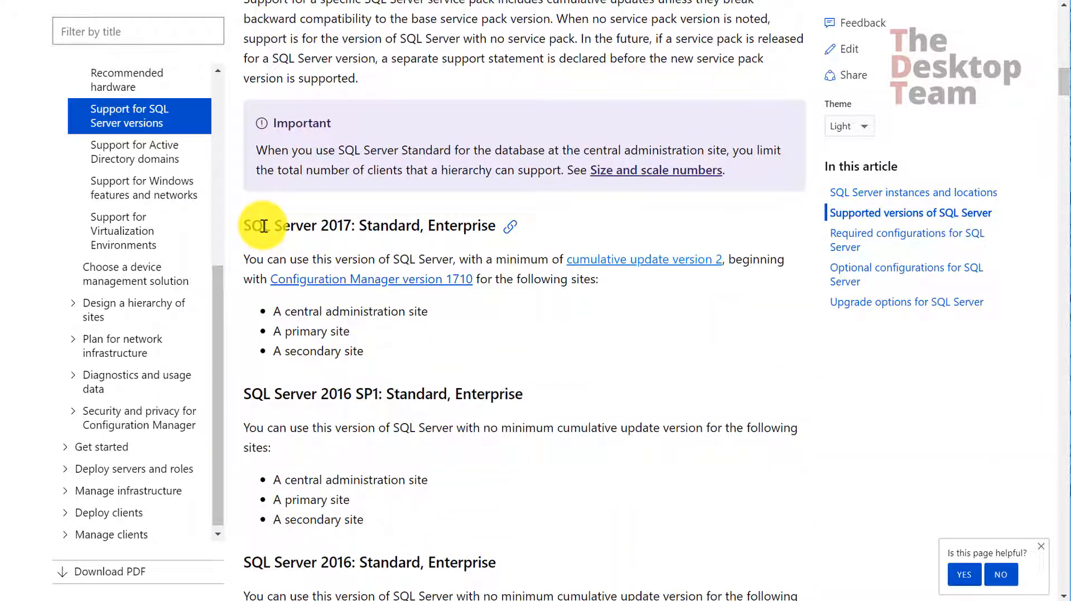
left_click_drag(263, 226, 360, 224)
left_click_drag(296, 393, 387, 389)
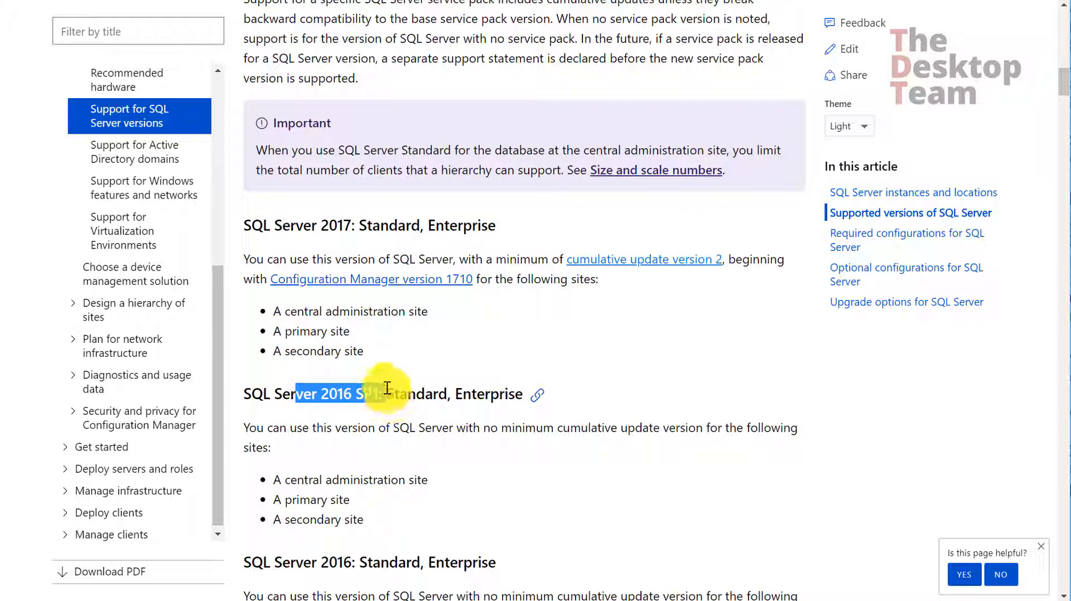
scroll(387, 389, "down", 1)
left_click_drag(400, 315, 487, 308)
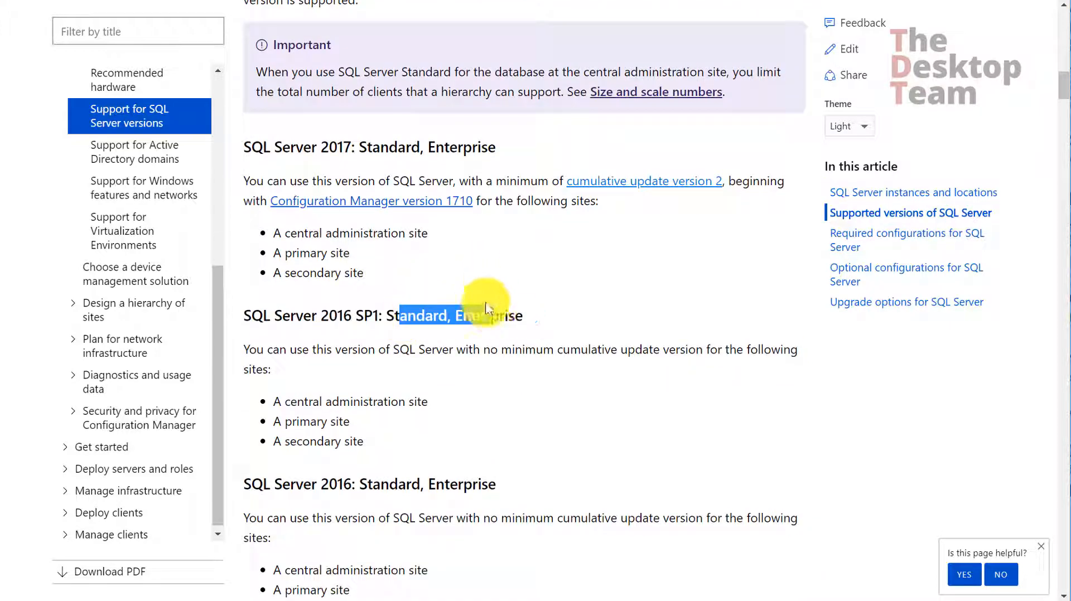
scroll(483, 306, "down", 1)
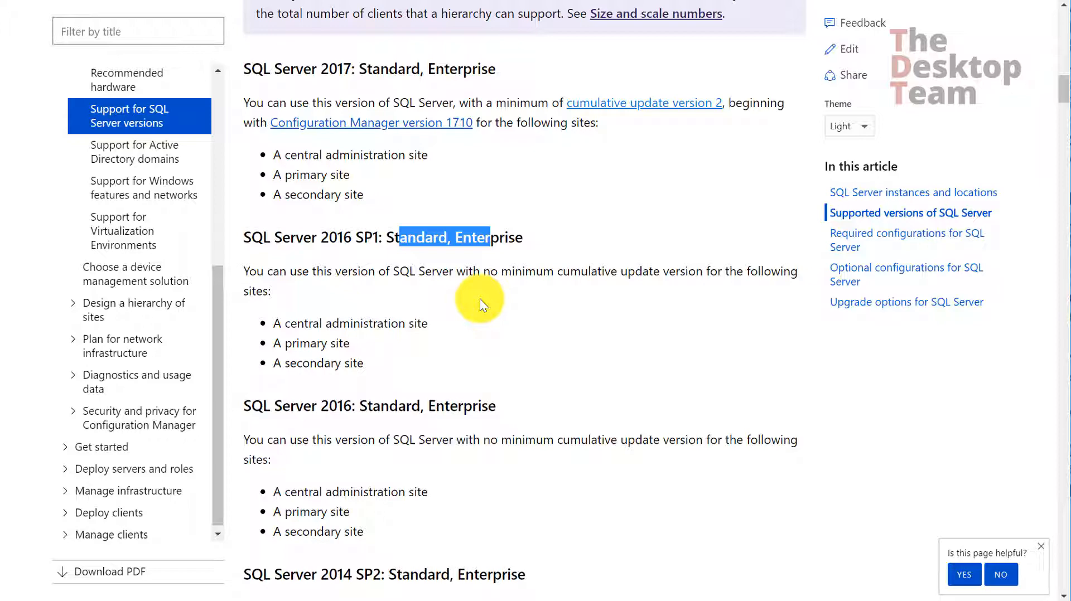
scroll(294, 361, "down", 6)
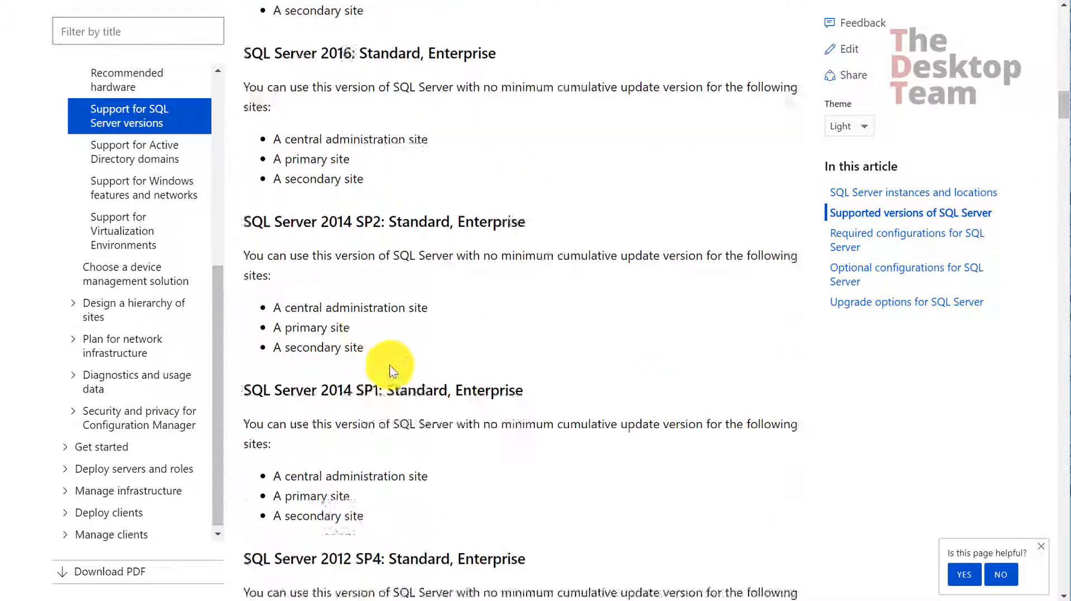
Step: Find the SQL Server 2008 R2 SP3 entry and read its Configuration Manager support conditions
scroll(392, 371, "down", 14)
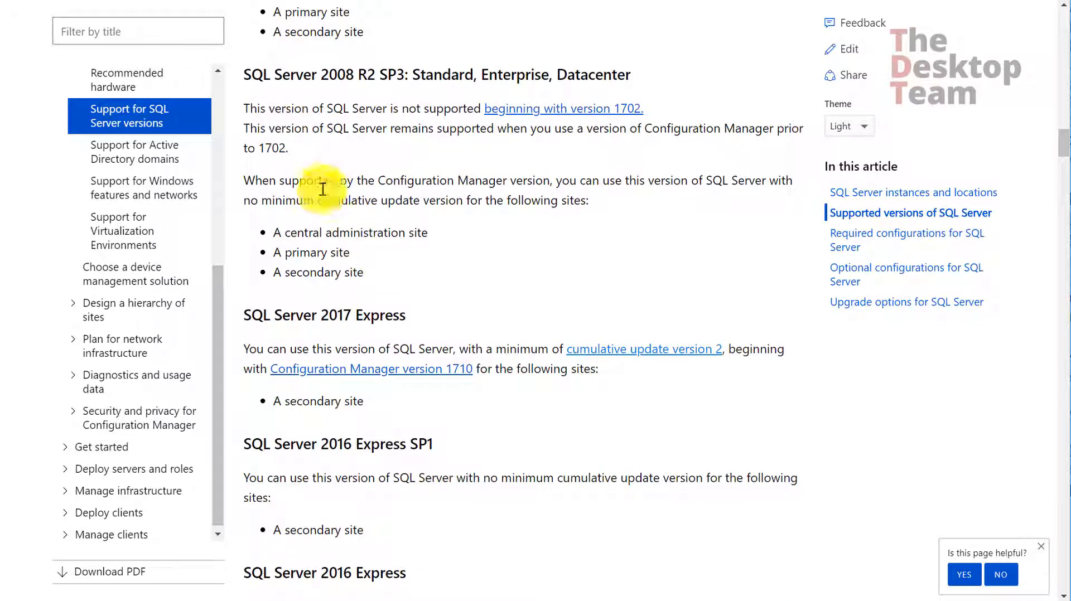
left_click_drag(311, 68, 442, 64)
left_click(442, 66)
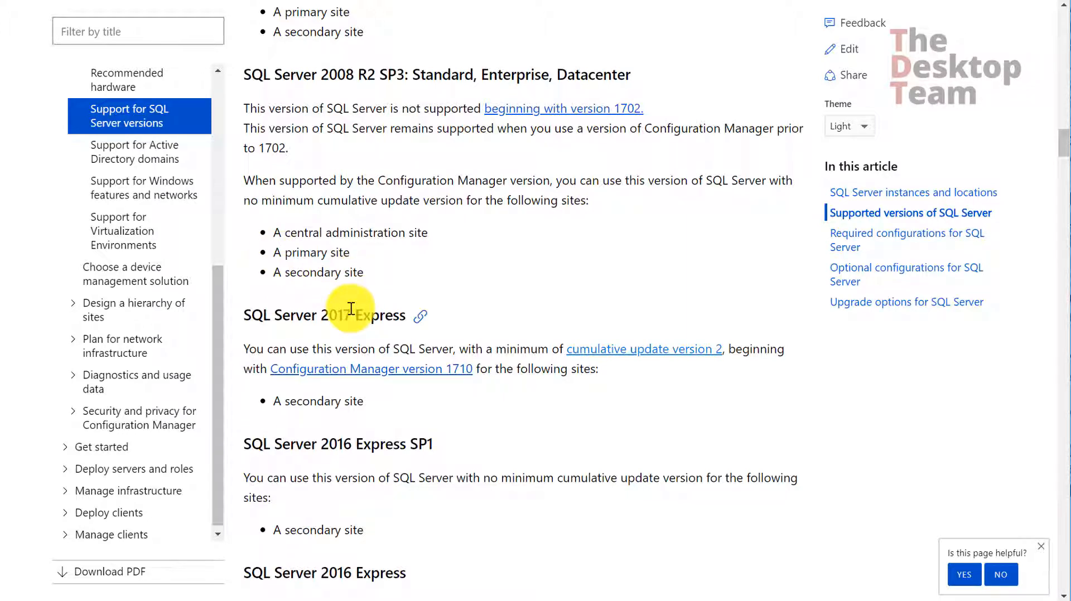
Step: Check which site types the SQL Server Express editions support, from 2017 Express through 2012 Express SP3
left_click_drag(351, 316, 283, 314)
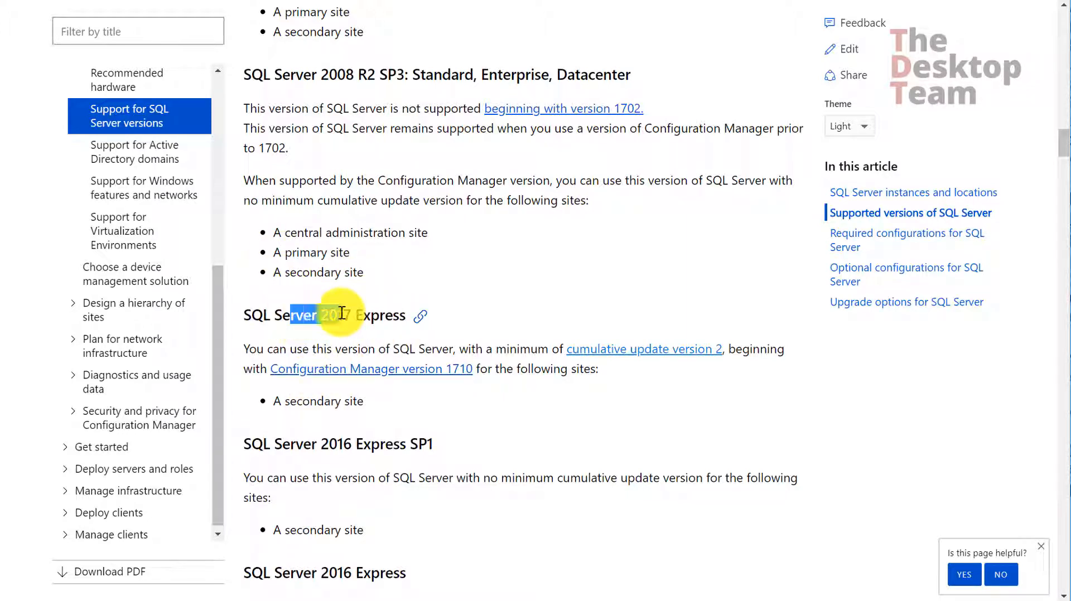
scroll(370, 385, "down", 7)
scroll(373, 387, "down", 7)
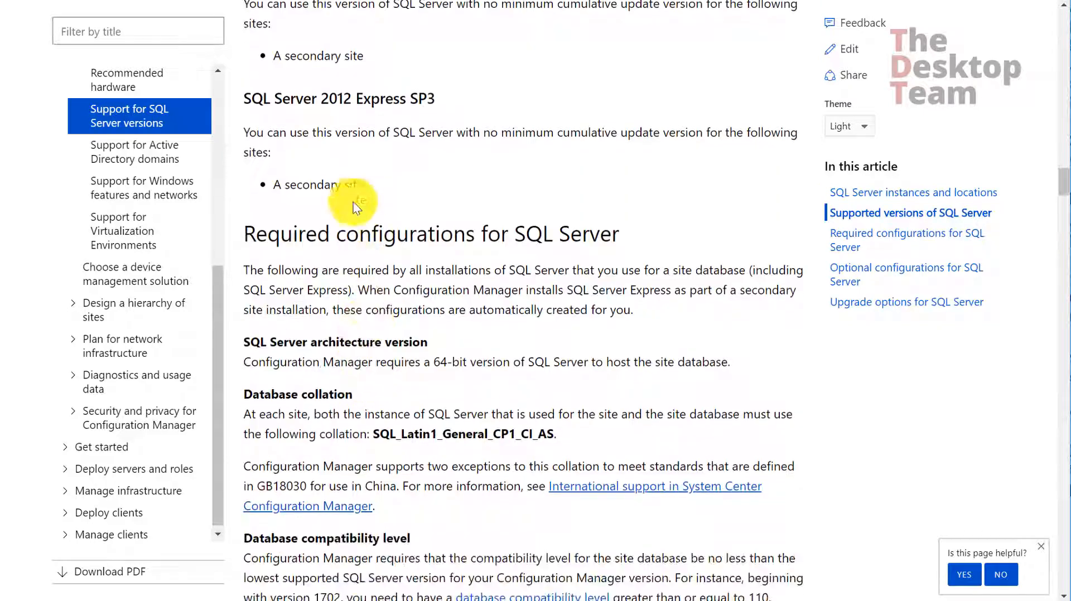
left_click_drag(321, 99, 435, 94)
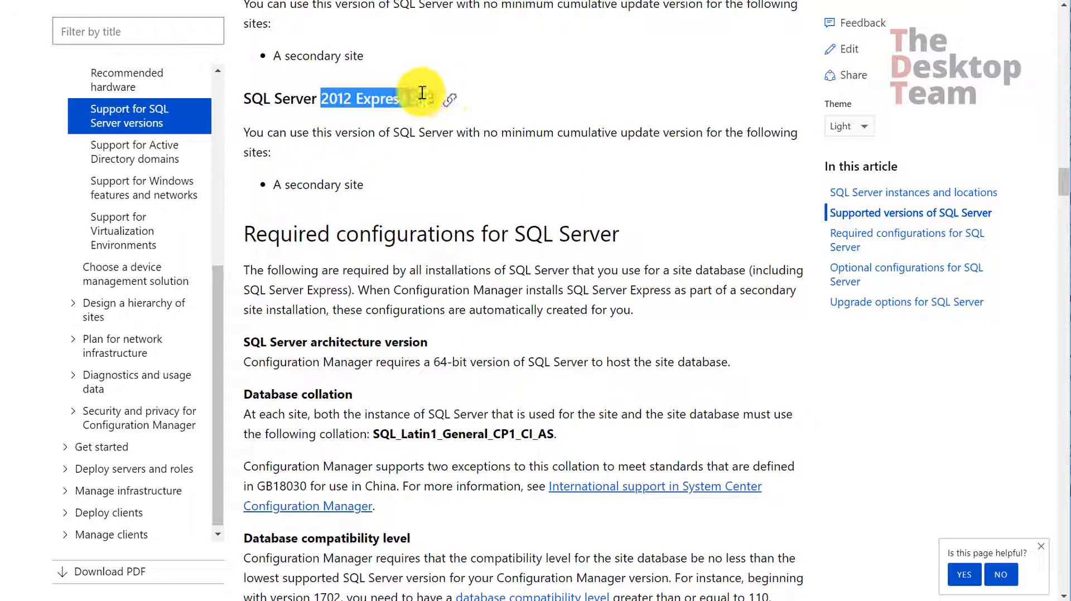
left_click_drag(282, 183, 370, 179)
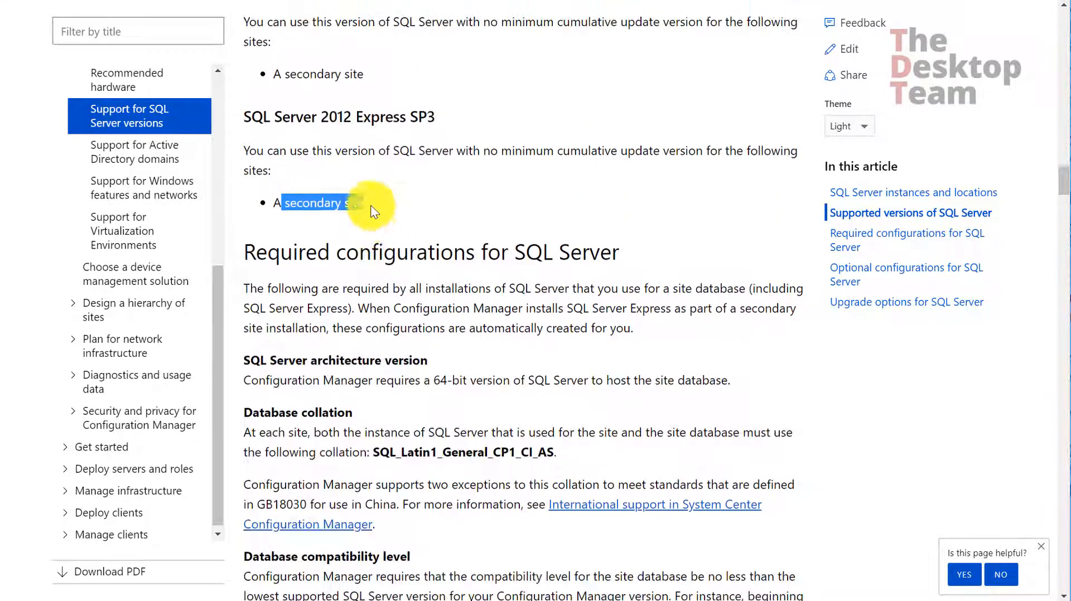
Step: Return to the SQL Server 2008 R2 SP3 entry and highlight "2008 R2" in its heading
scroll(359, 222, "up", 13)
scroll(346, 220, "up", 4)
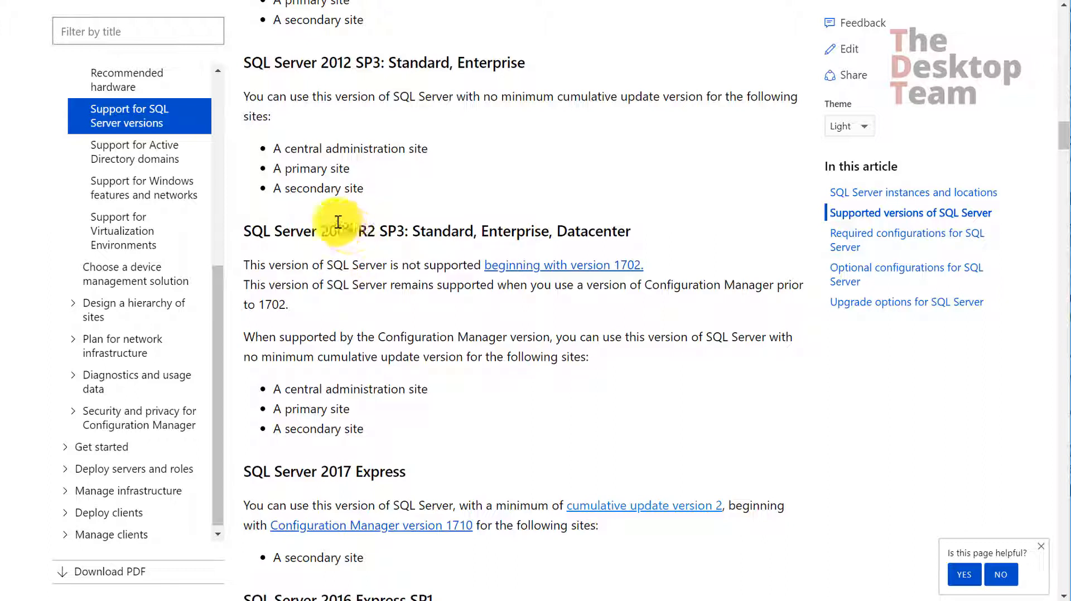
left_click_drag(320, 229, 375, 230)
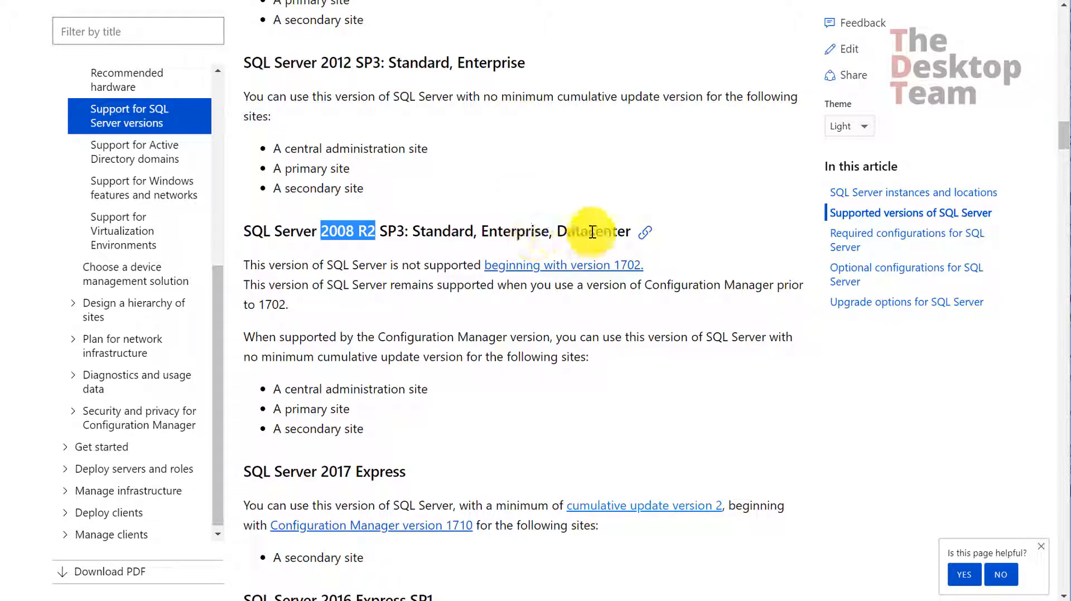
Step: Go to the required configurations and highlight the collation SQL_Latin1_General_CP1_CI_AS under Database collation
scroll(463, 332, "down", 7)
scroll(462, 331, "down", 11)
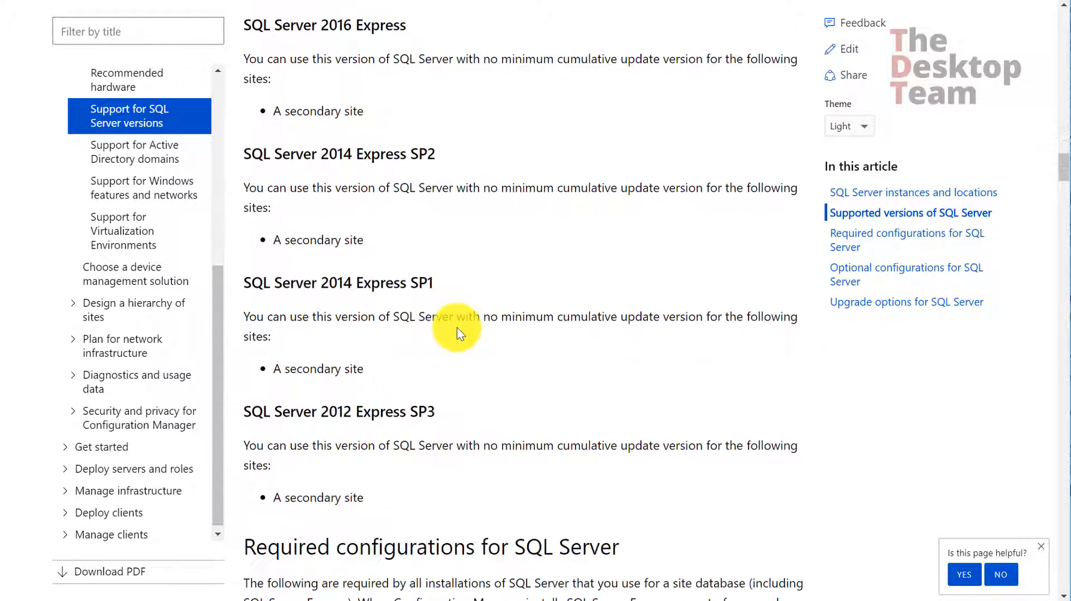
scroll(457, 318, "down", 1)
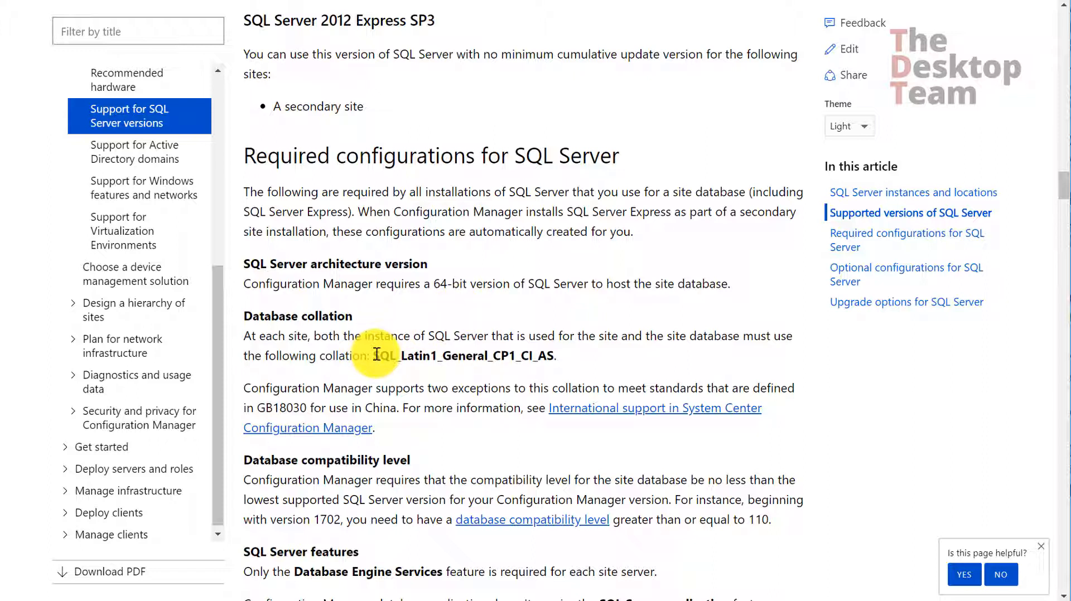
left_click_drag(373, 356, 551, 358)
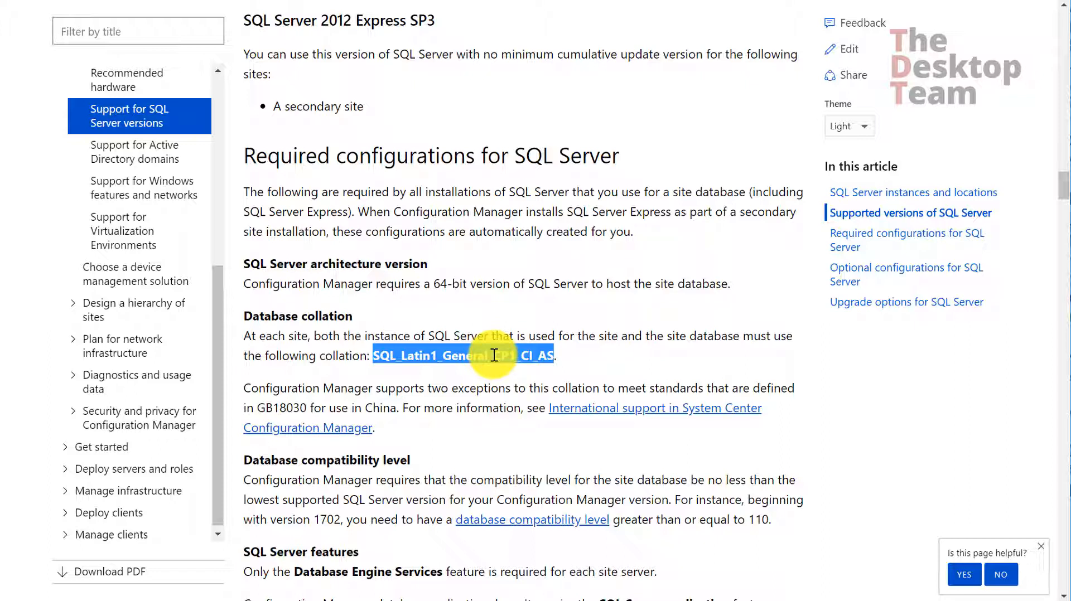
left_click(385, 355)
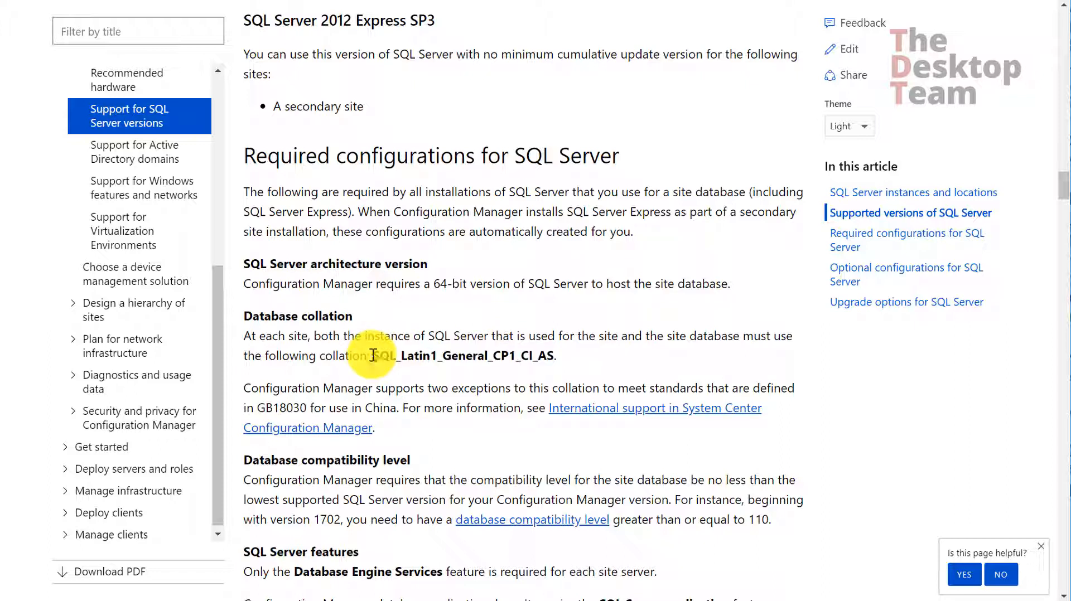
left_click_drag(373, 356, 550, 354)
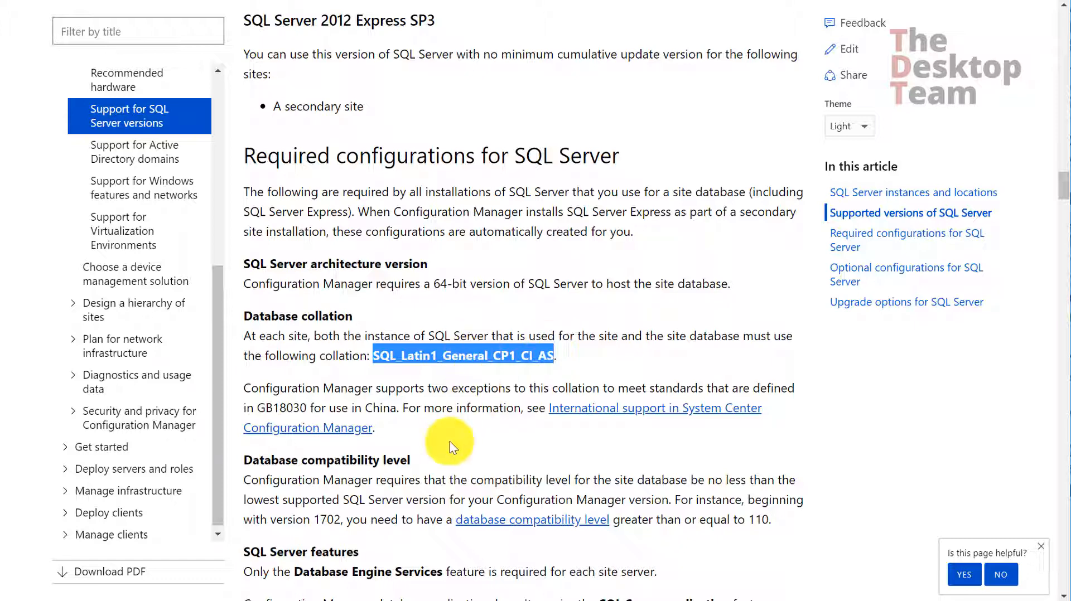
Step: Highlight the minimum compatibility level 110 in the Database compatibility level section
scroll(449, 447, "down", 4)
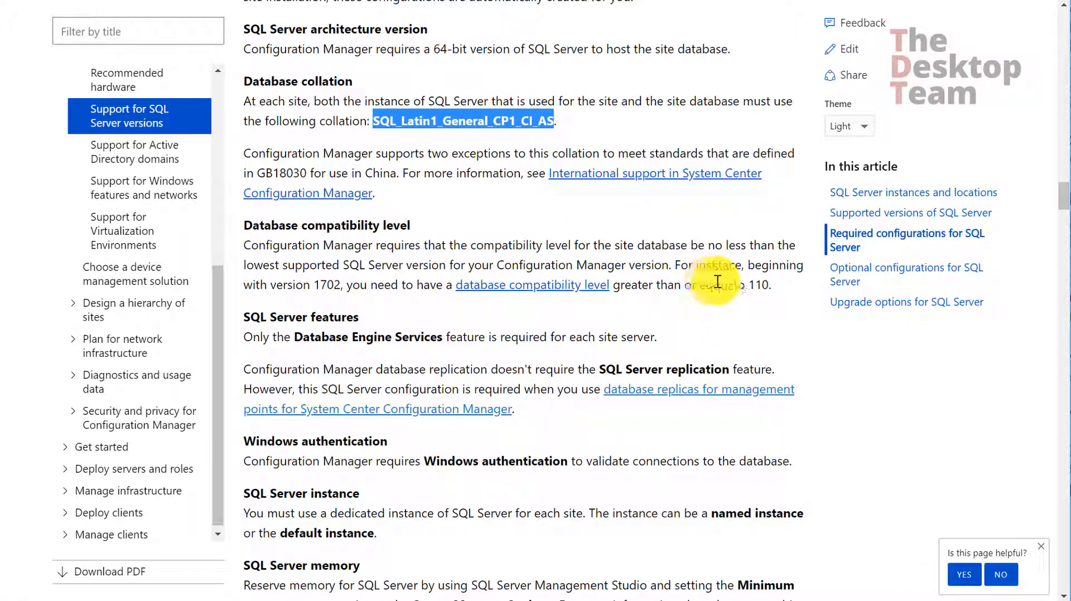
left_click(754, 283)
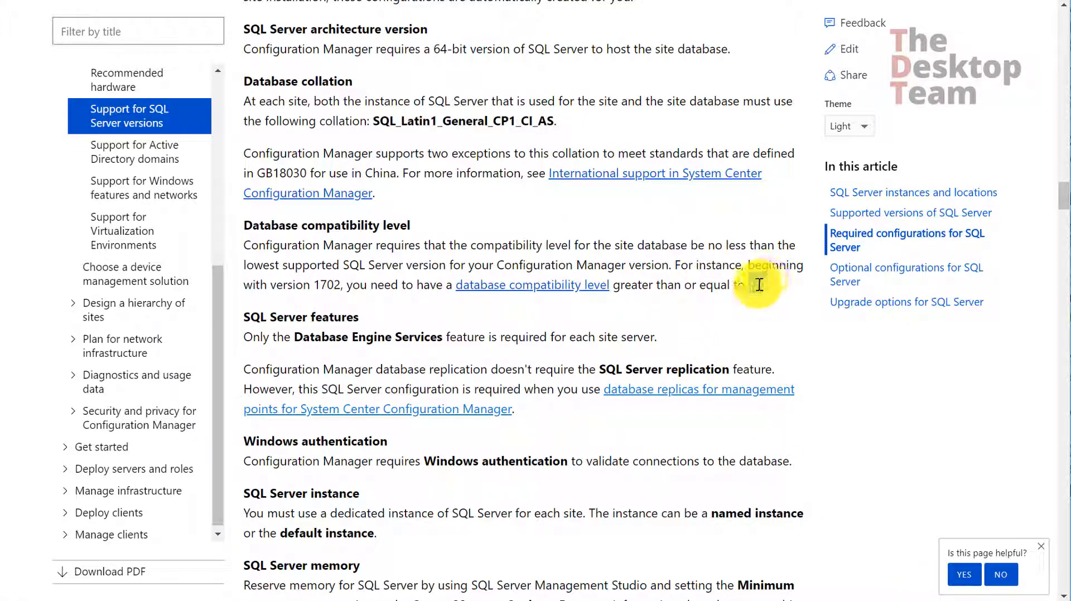
double_click(759, 285)
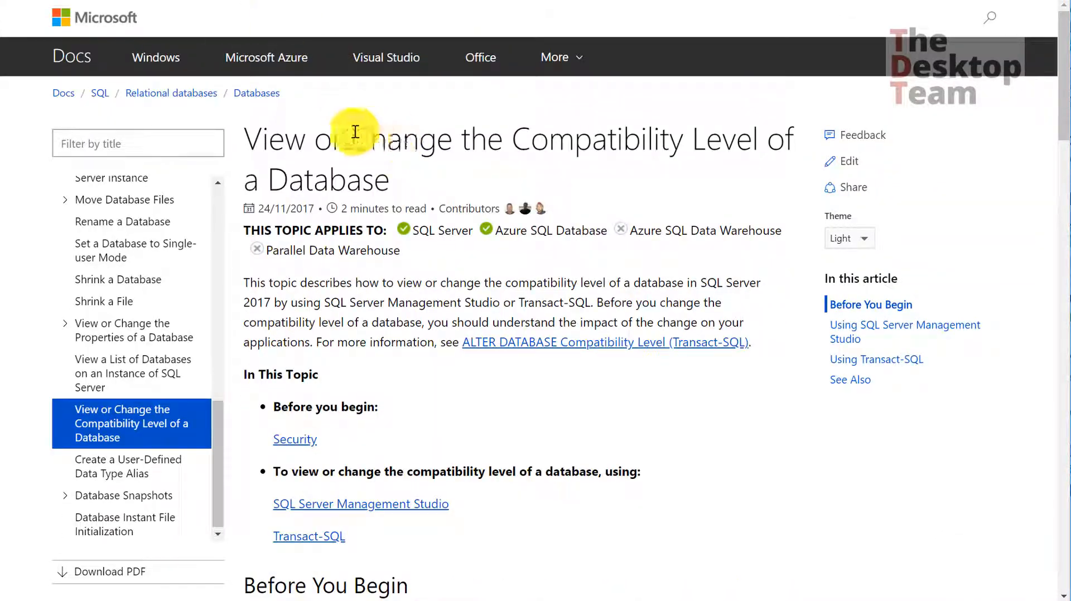
Step: Read the article on viewing or changing a database's compatibility level, covering the SQL Server Management Studio and Transact-SQL methods
left_click_drag(352, 140, 707, 144)
scroll(544, 227, "down", 4)
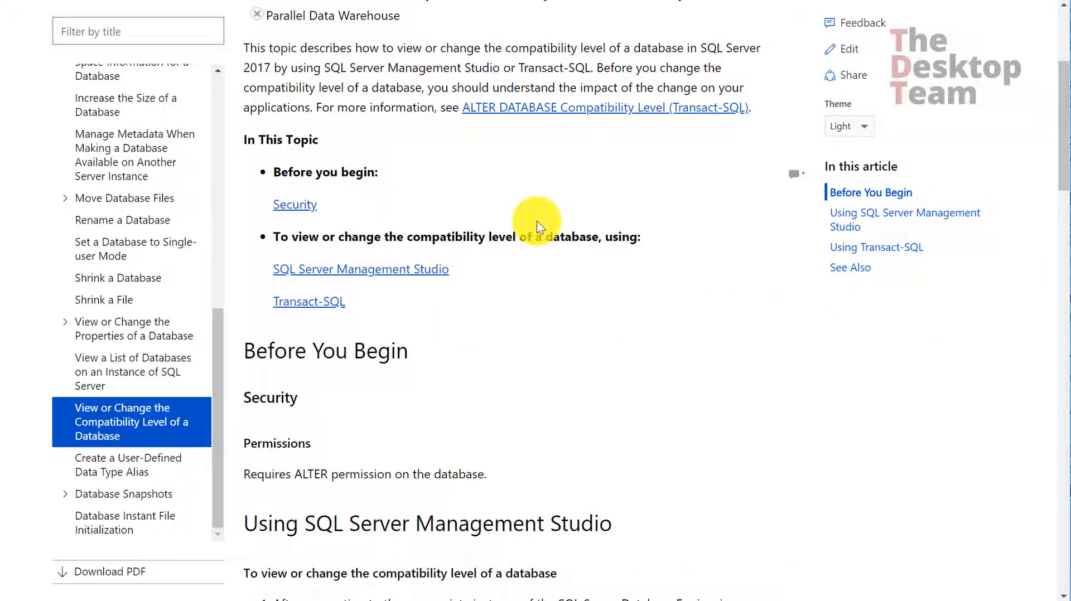
scroll(496, 291, "down", 9)
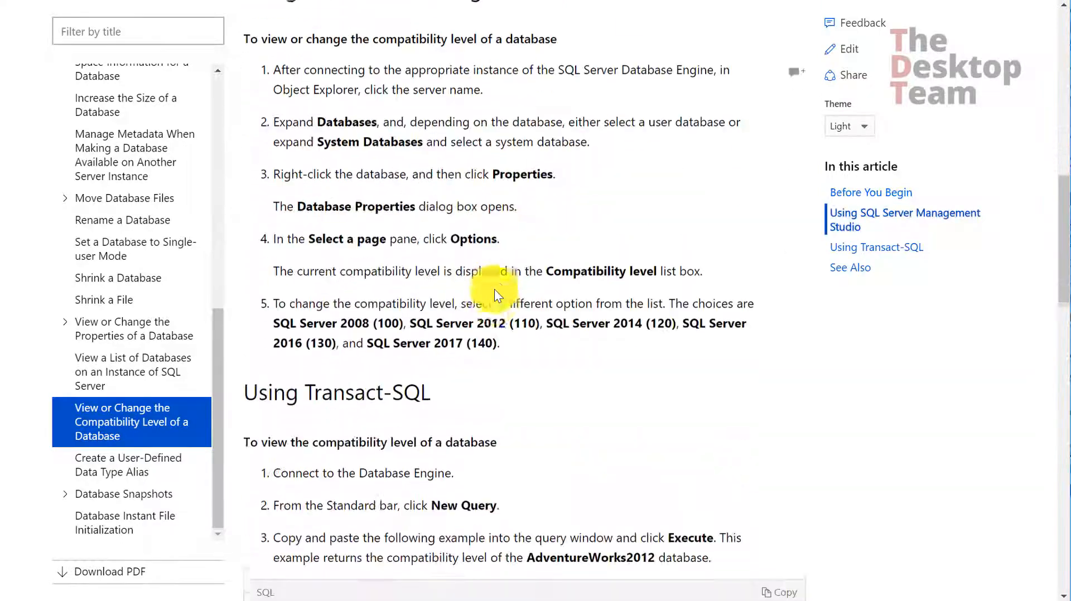
scroll(496, 289, "down", 5)
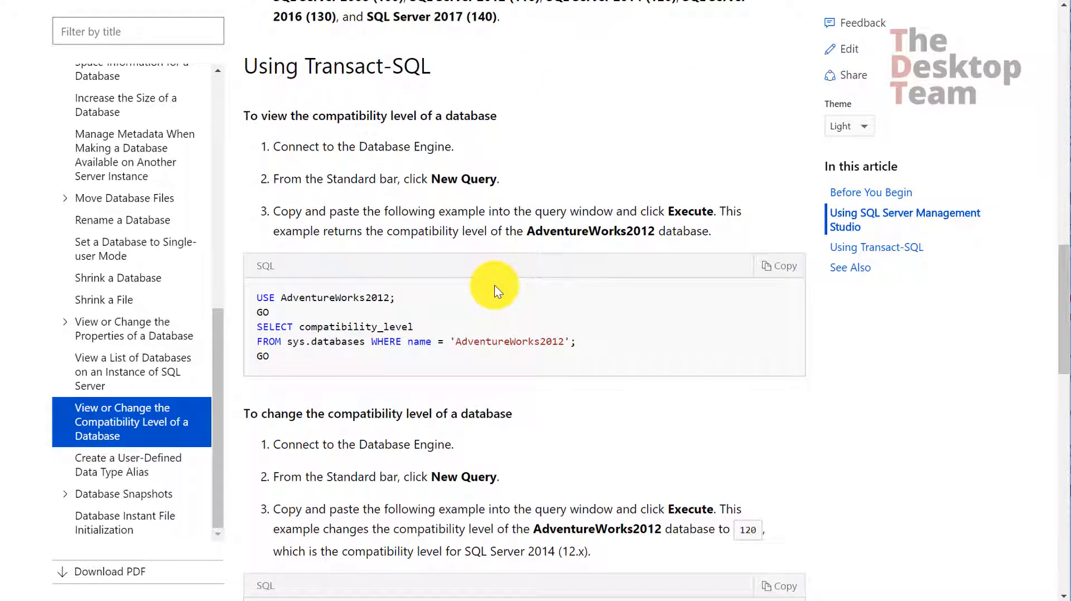
scroll(496, 291, "down", 4)
scroll(495, 287, "down", 3)
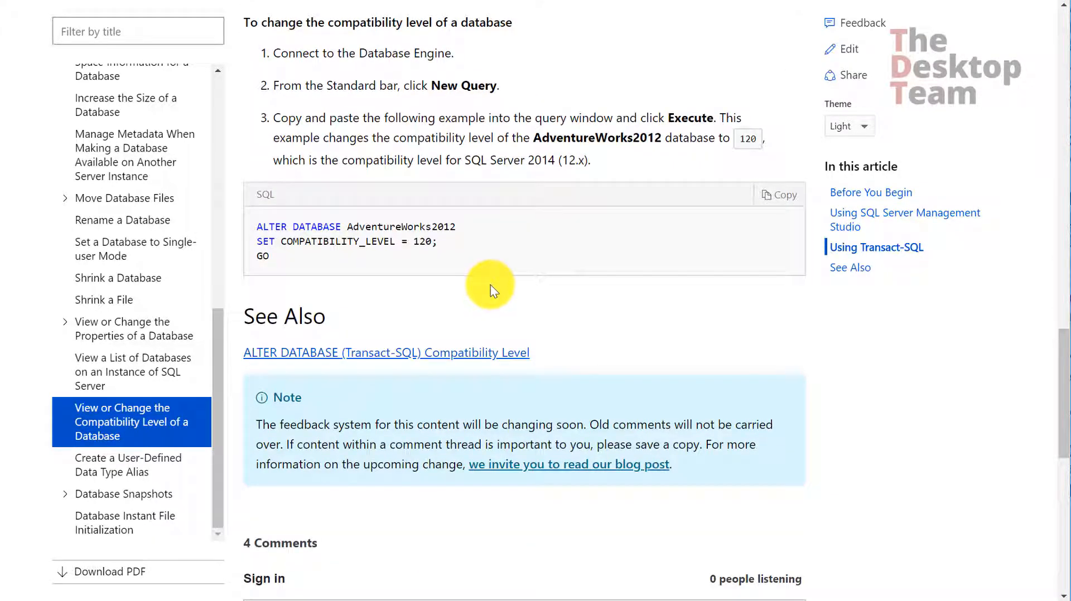
scroll(489, 284, "down", 3)
scroll(487, 285, "up", 17)
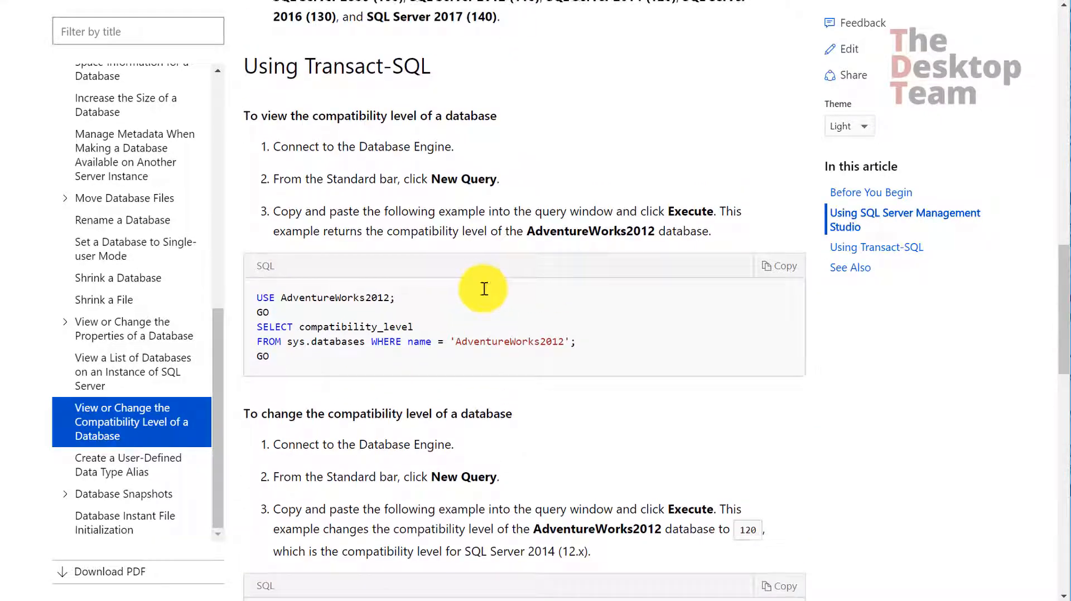
scroll(482, 291, "up", 10)
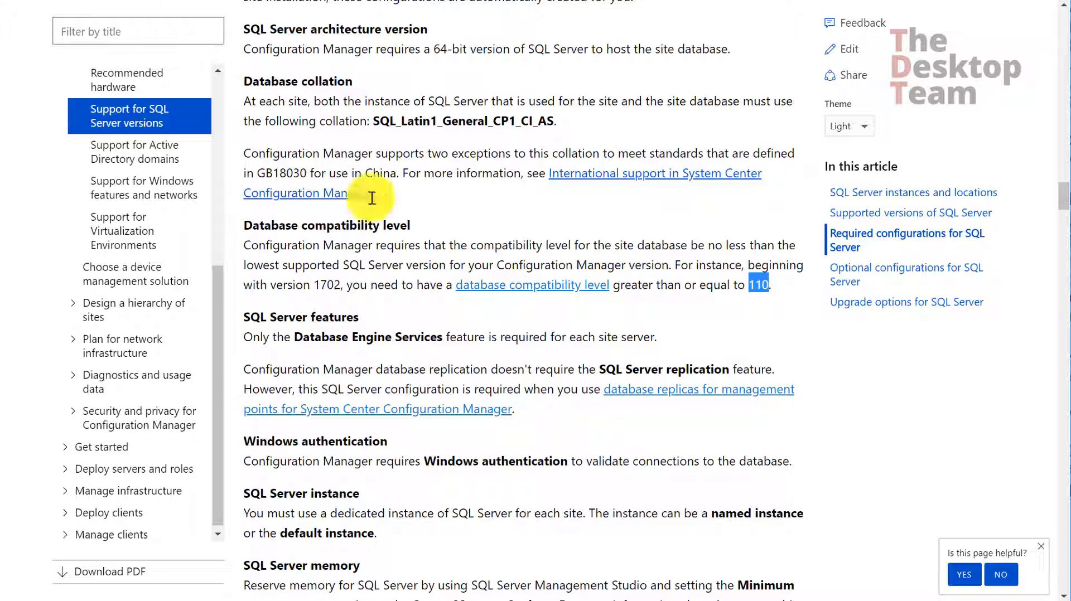
Step: Back in the supported SQL Server versions article, highlight the Windows authentication heading and the required Database Engine Services feature
left_click_drag(393, 443, 239, 441)
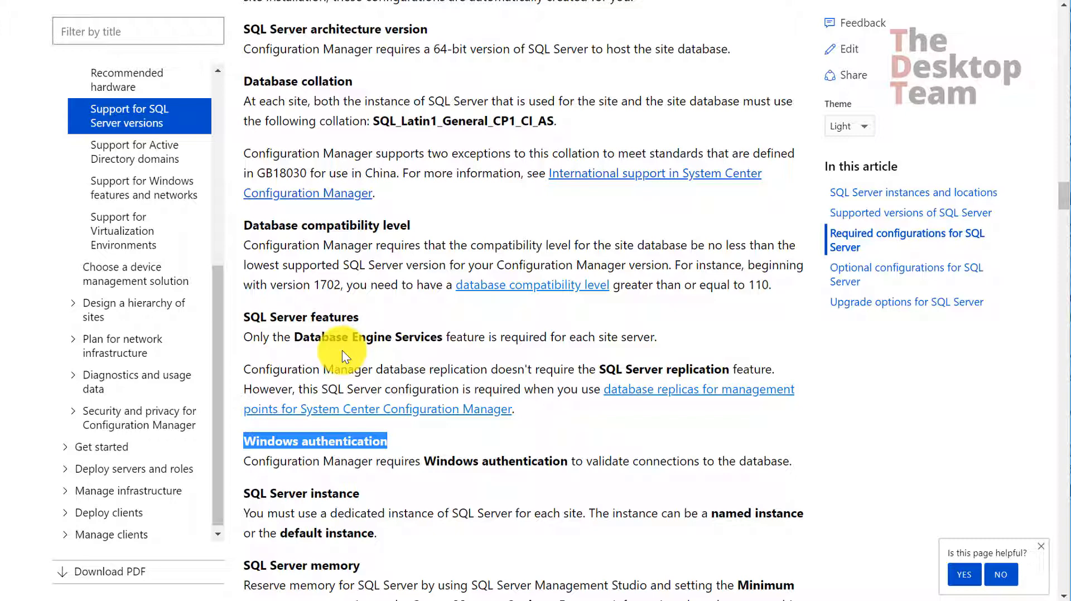
left_click_drag(294, 337, 438, 334)
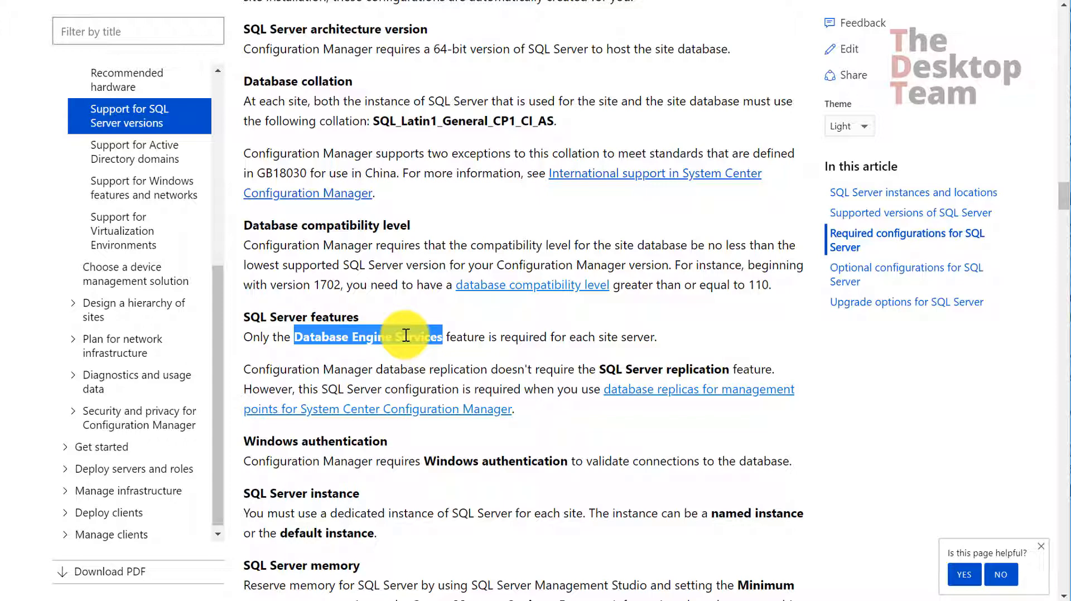
Step: Examine the SQL Server memory limits and buffer pool reserves, and highlight the SQL Server CLR integration requirement
scroll(413, 338, "down", 5)
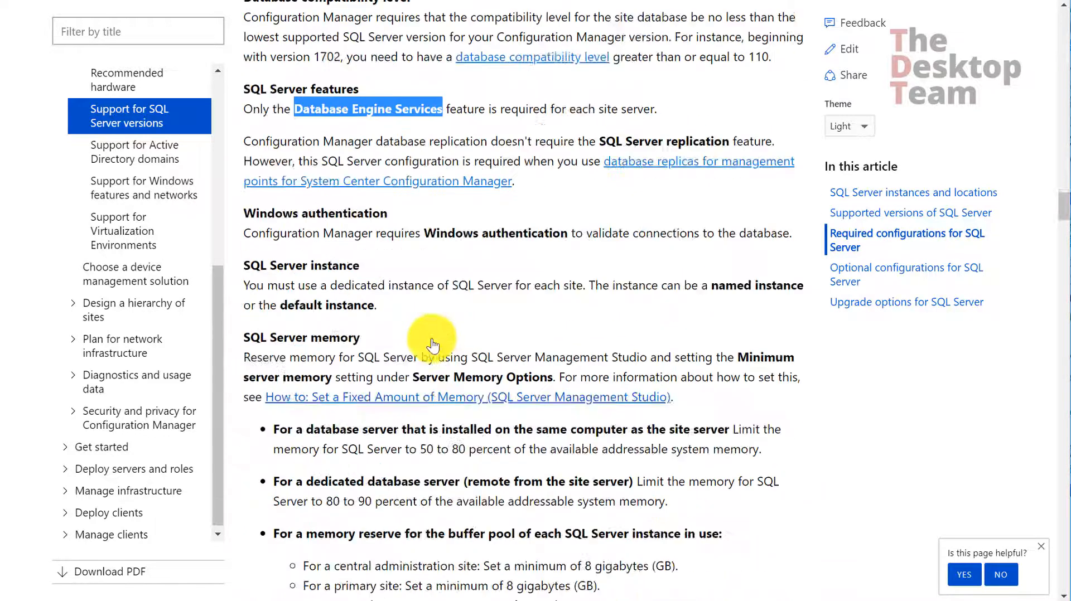
left_click_drag(243, 252, 360, 252)
left_click_drag(274, 345, 652, 530)
left_click(650, 522)
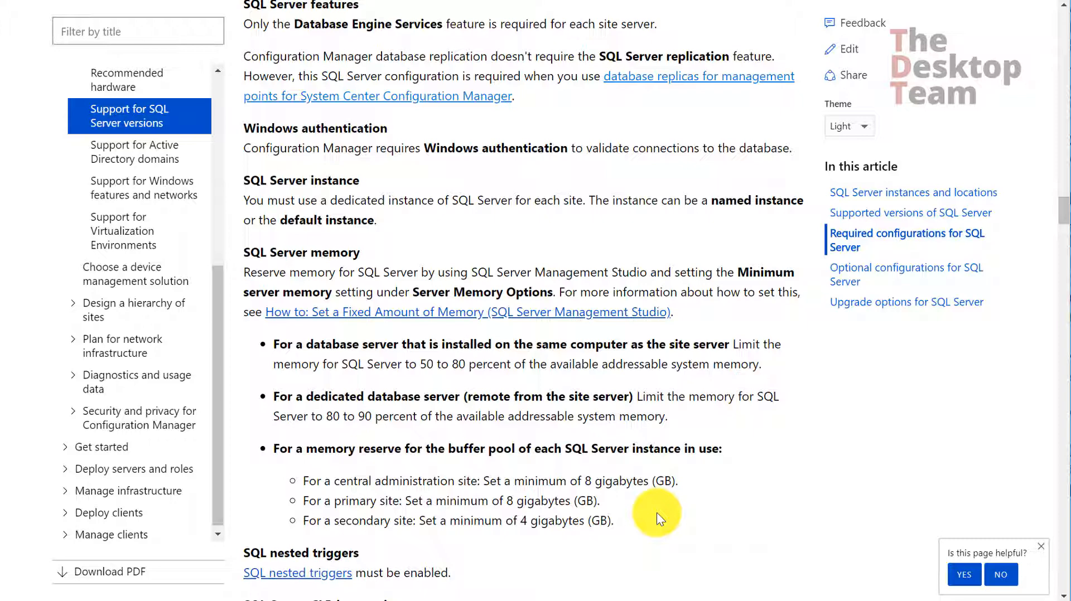
scroll(534, 451, "down", 5)
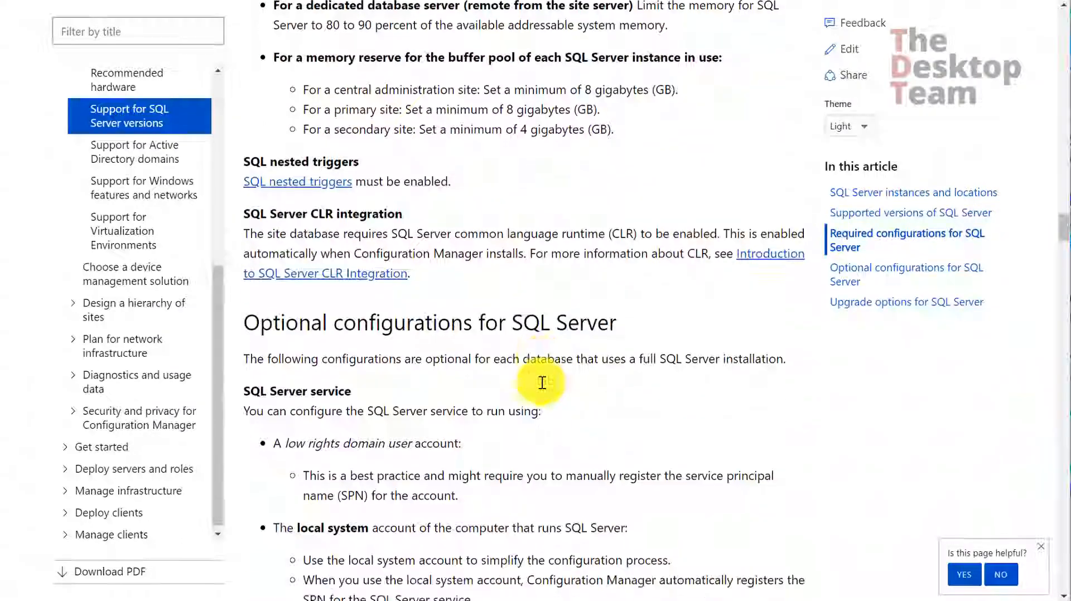
left_click_drag(244, 212, 440, 216)
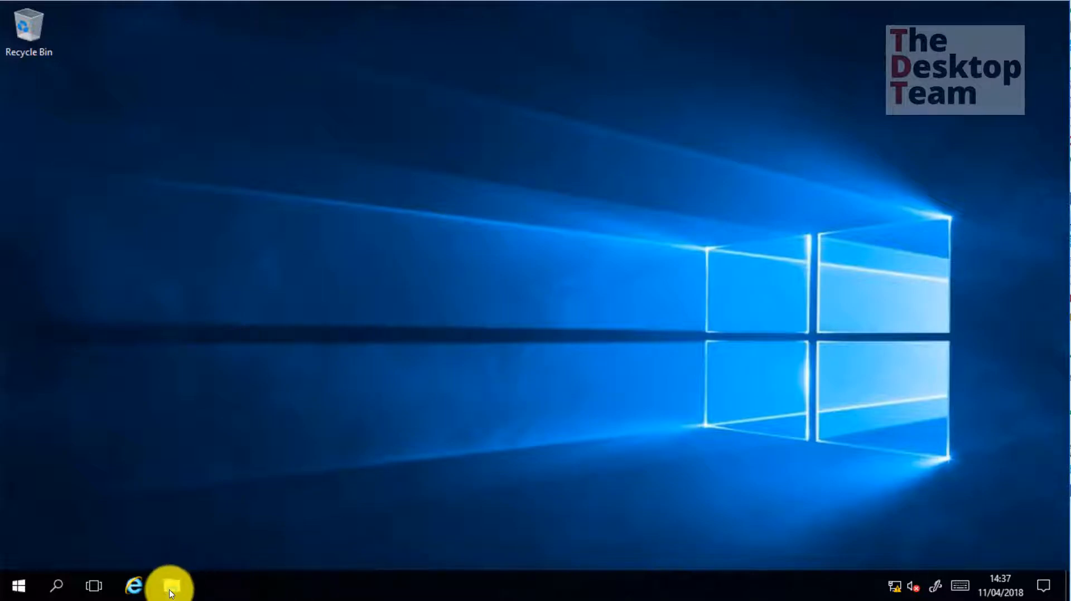
Step: Open the network share \\srv0001\TrainingFiles\Source and go into its SQL2016 folder
key("super+r")
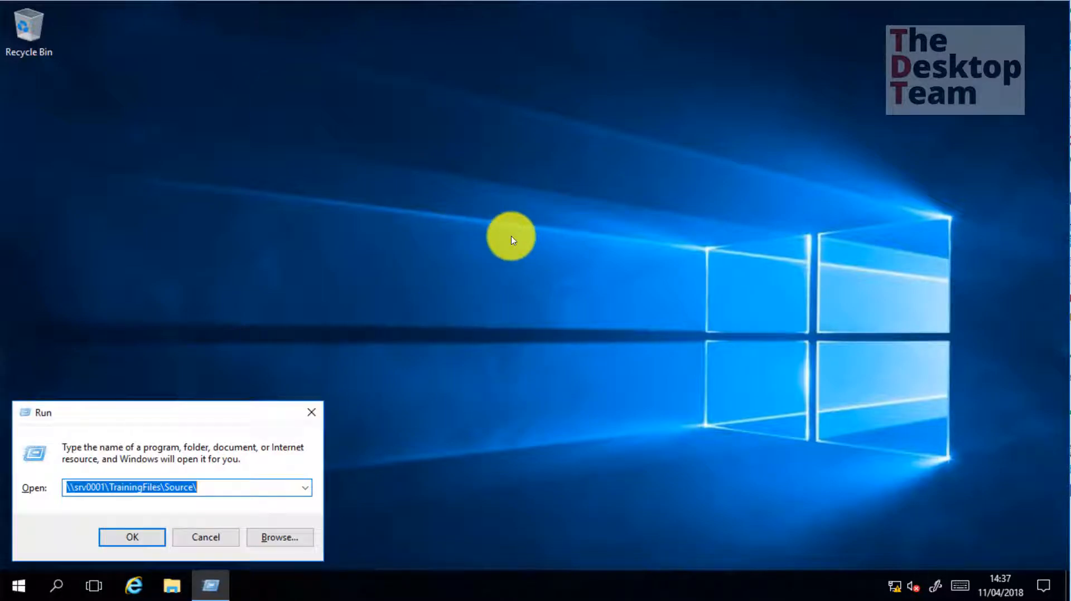
key("Return")
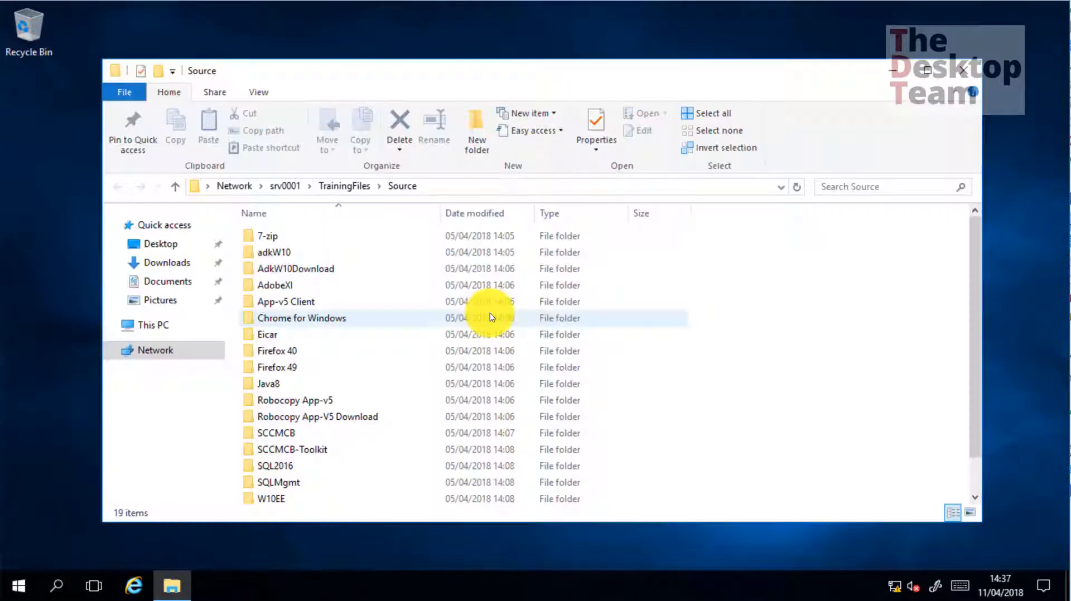
left_click(492, 317)
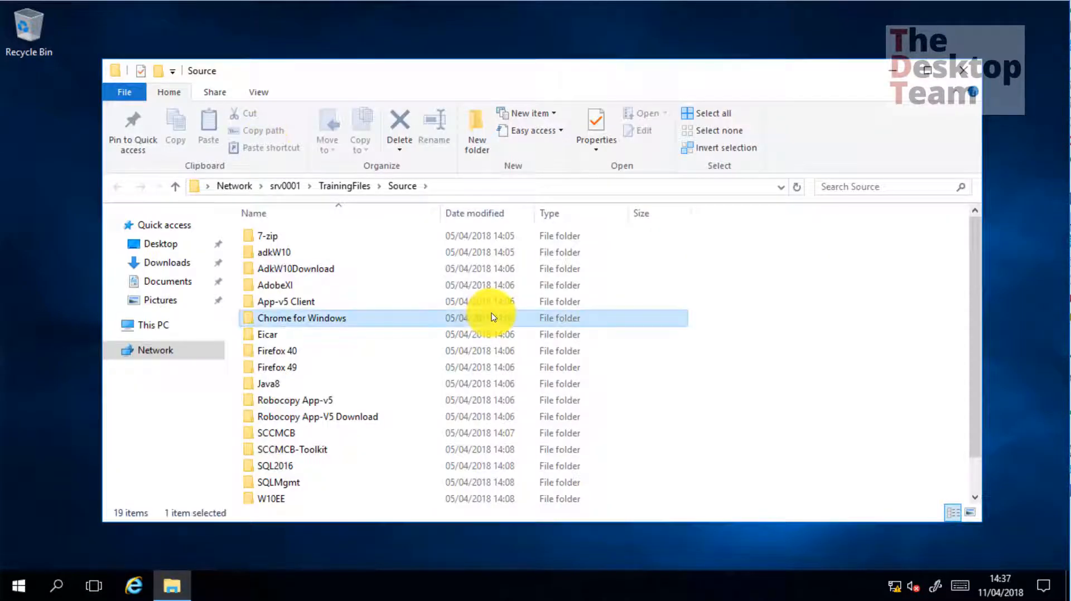
type("sql")
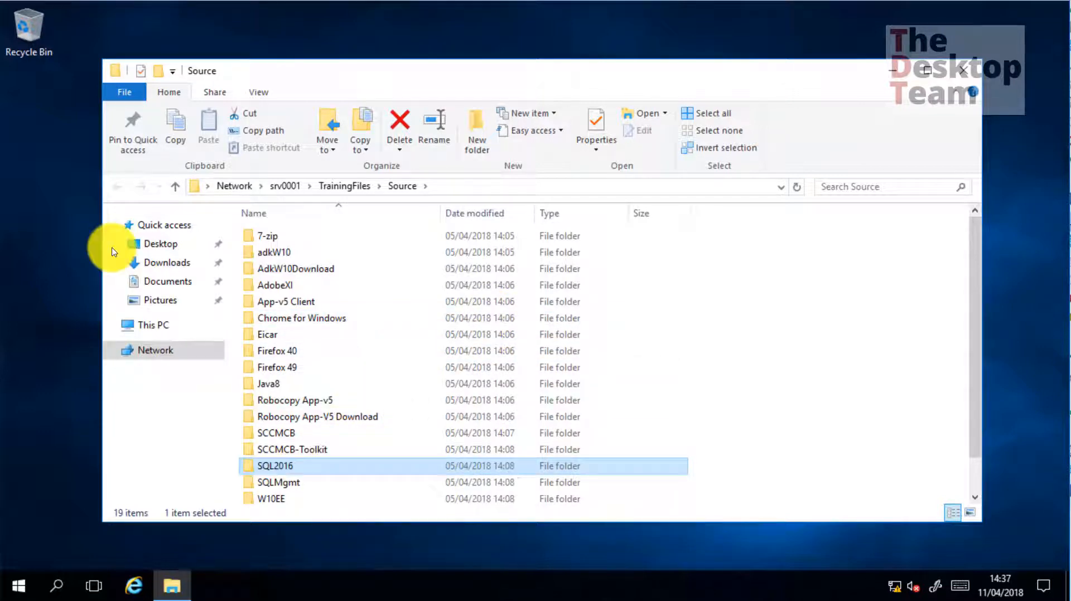
key("Return")
Step: Launch the setup application from the SQL2016 folder and close the folder window
left_click(268, 367)
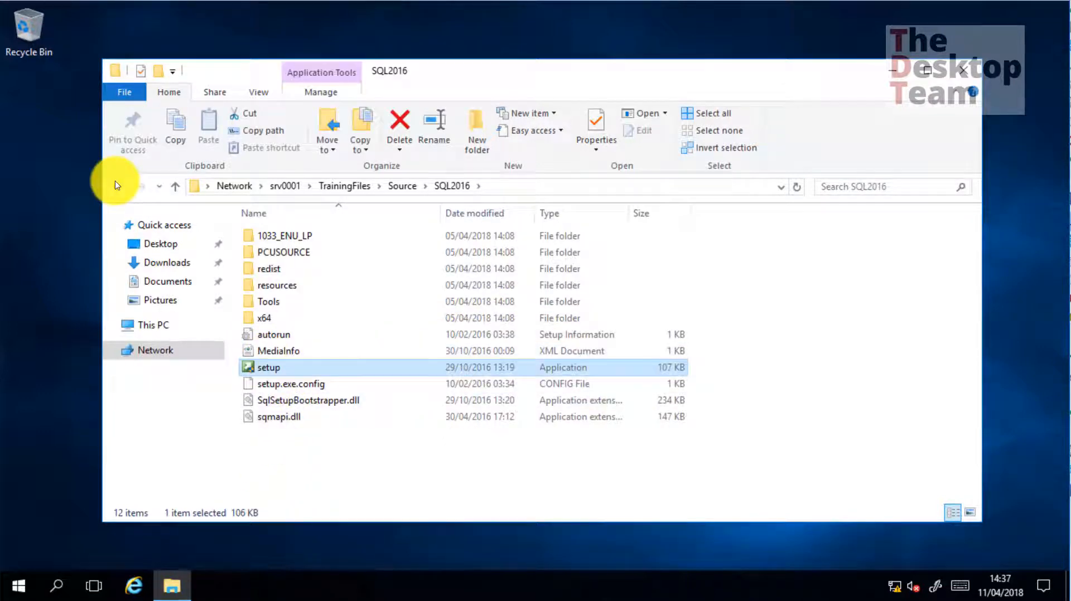
right_click(268, 367)
left_click(319, 152)
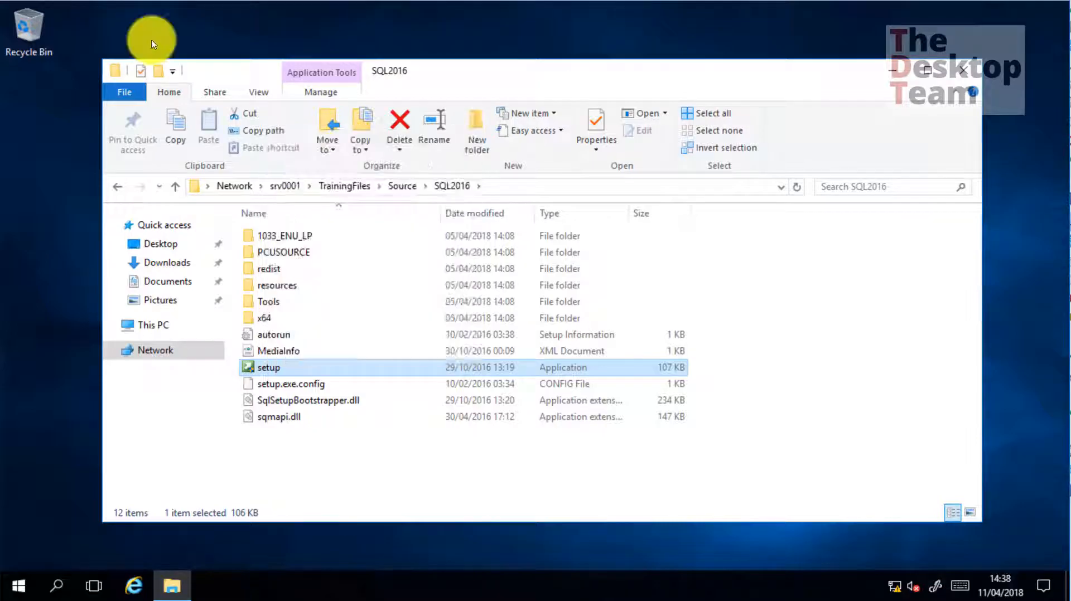
left_click(474, 406)
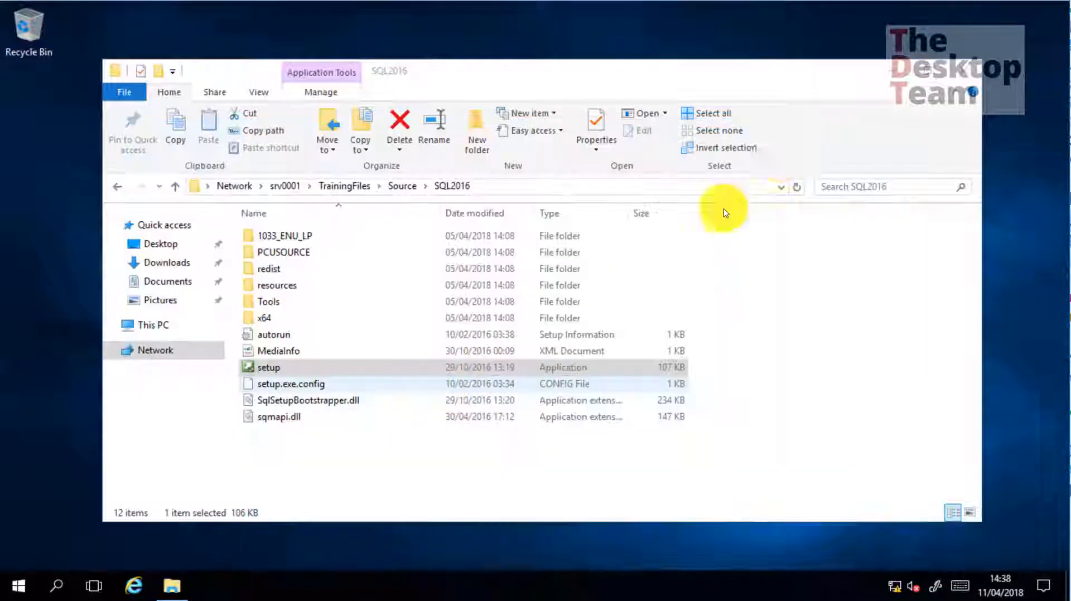
left_click(969, 70)
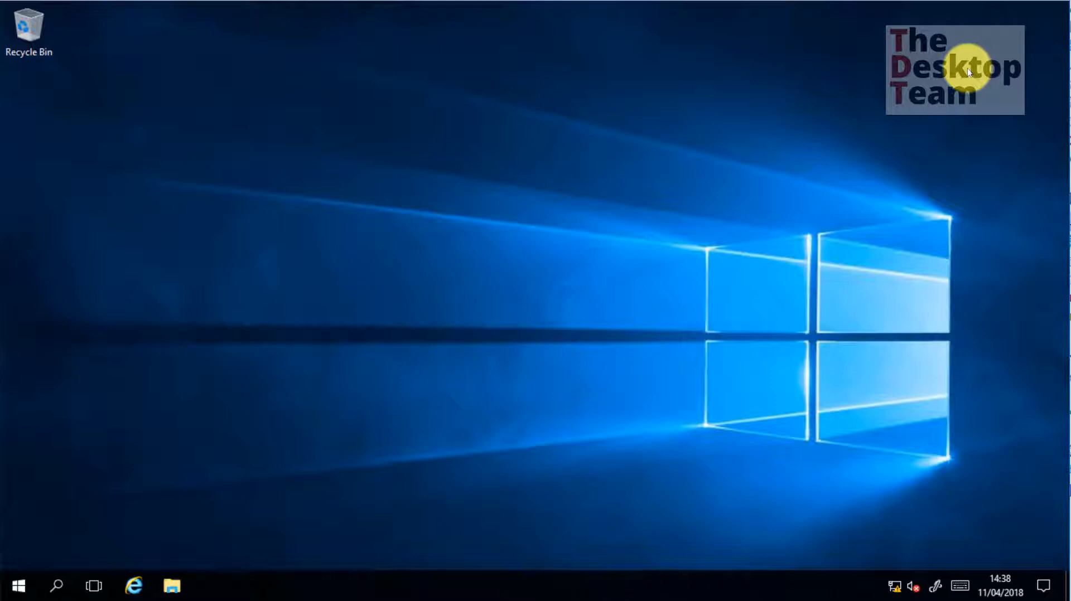
Step: Check the drives under This PC in File Explorer, and close the window
left_click(173, 586)
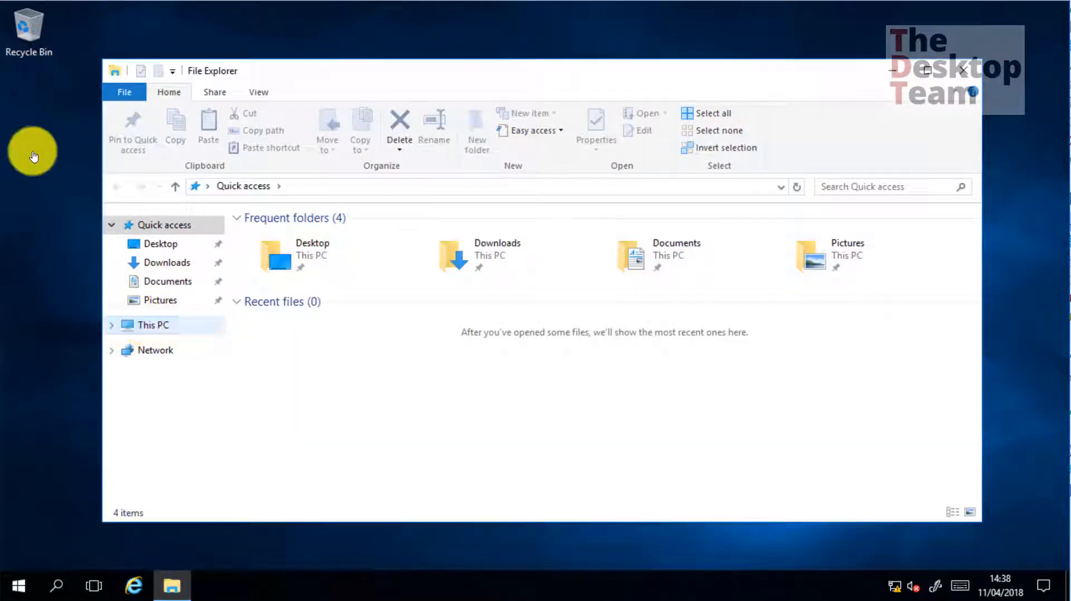
left_click(167, 326)
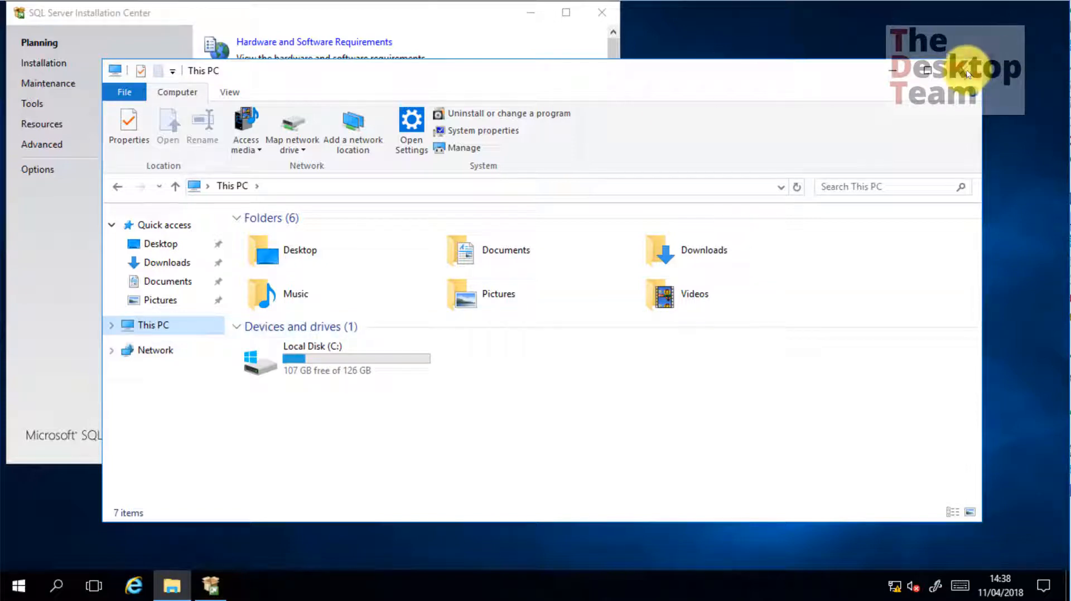
left_click(955, 69)
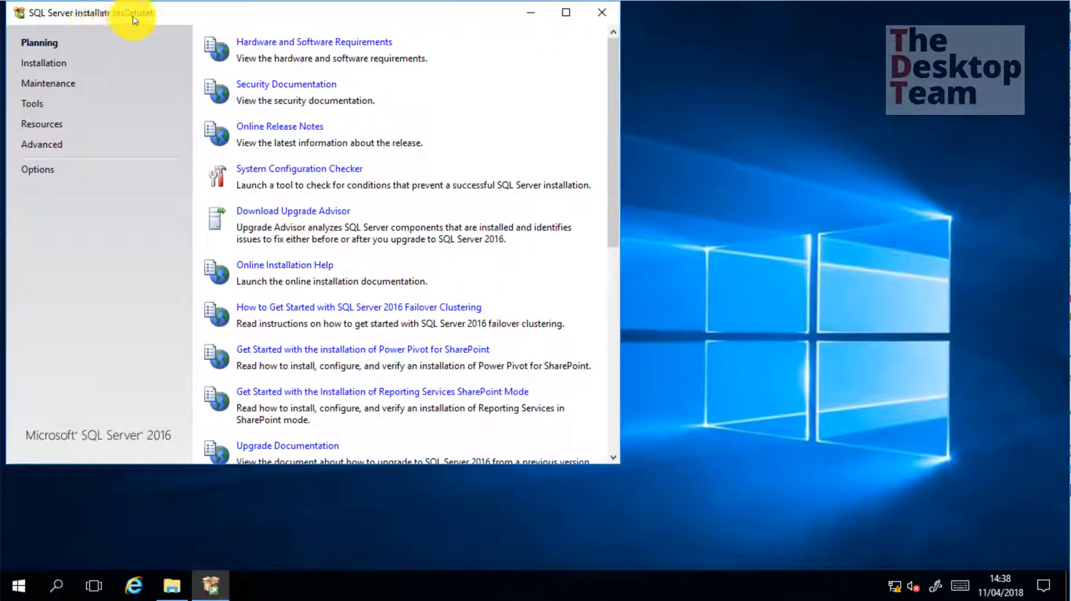
Step: Start a new SQL Server stand-alone installation from the SQL Server Installation Center
left_click(43, 66)
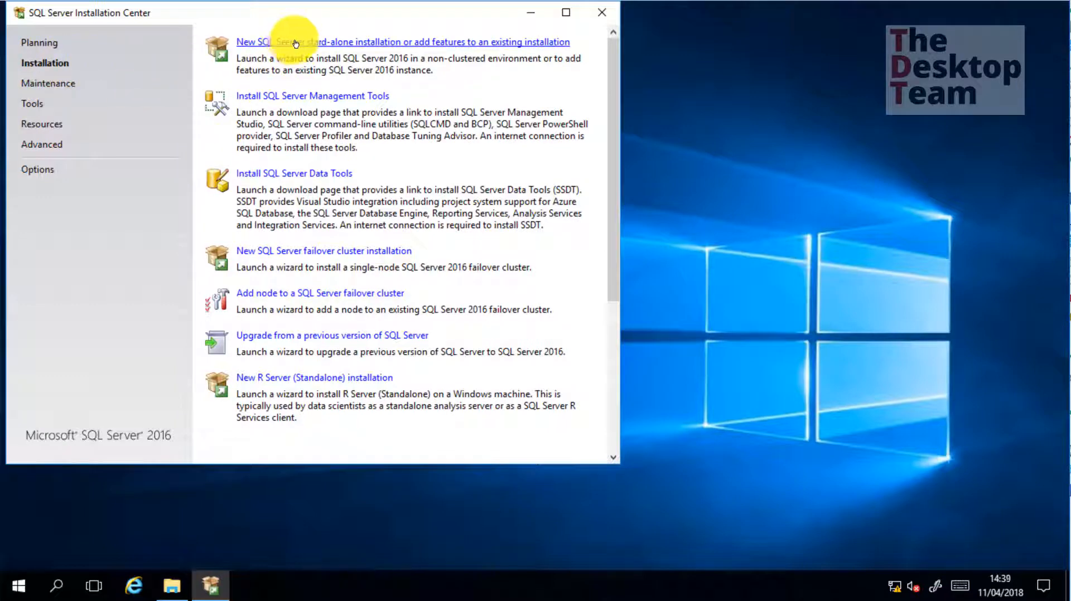
left_click(322, 44)
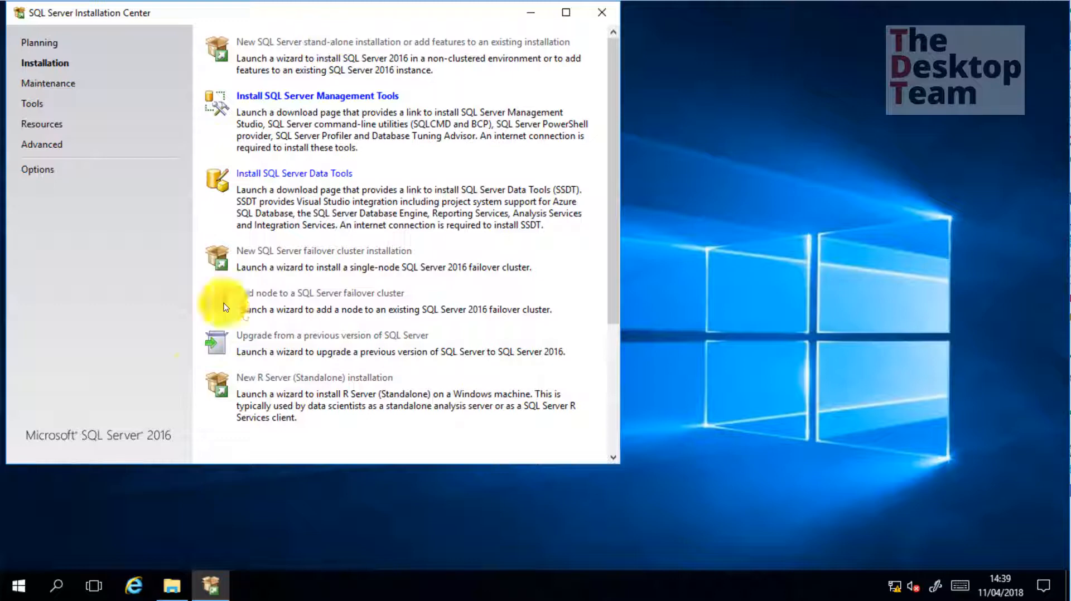
Step: Switch to Windows Firewall with Advanced Security and show its Inbound Rules
left_click(11, 592)
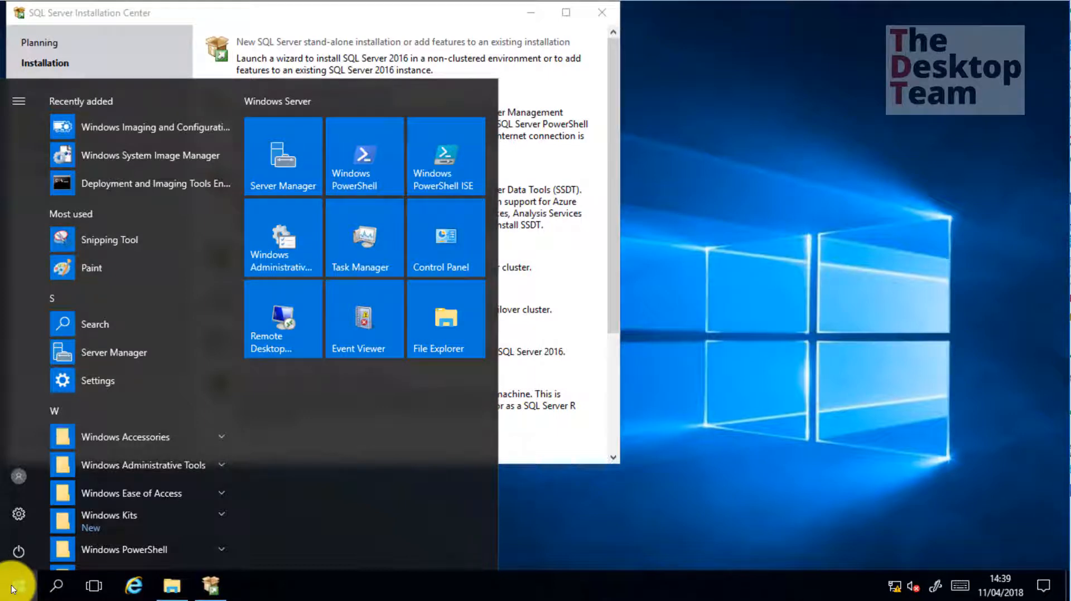
type("firewall")
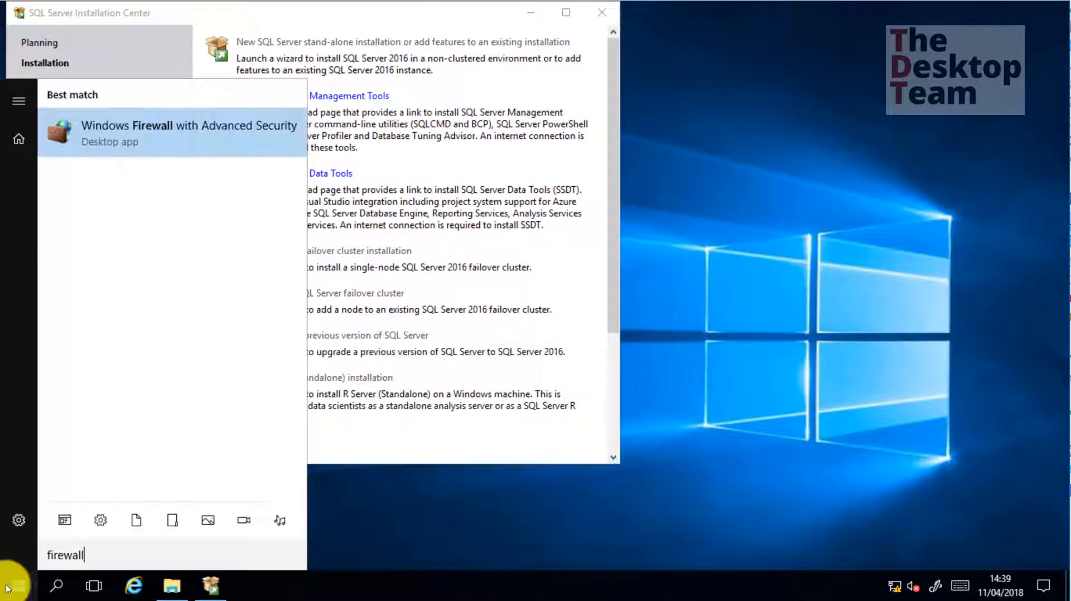
left_click(157, 132)
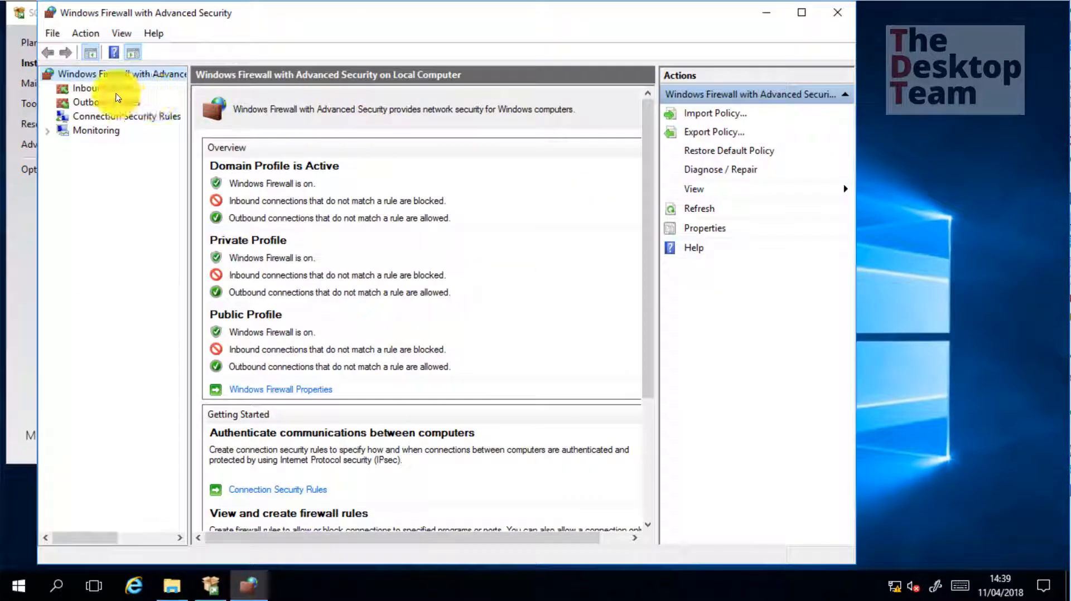
left_click(118, 90)
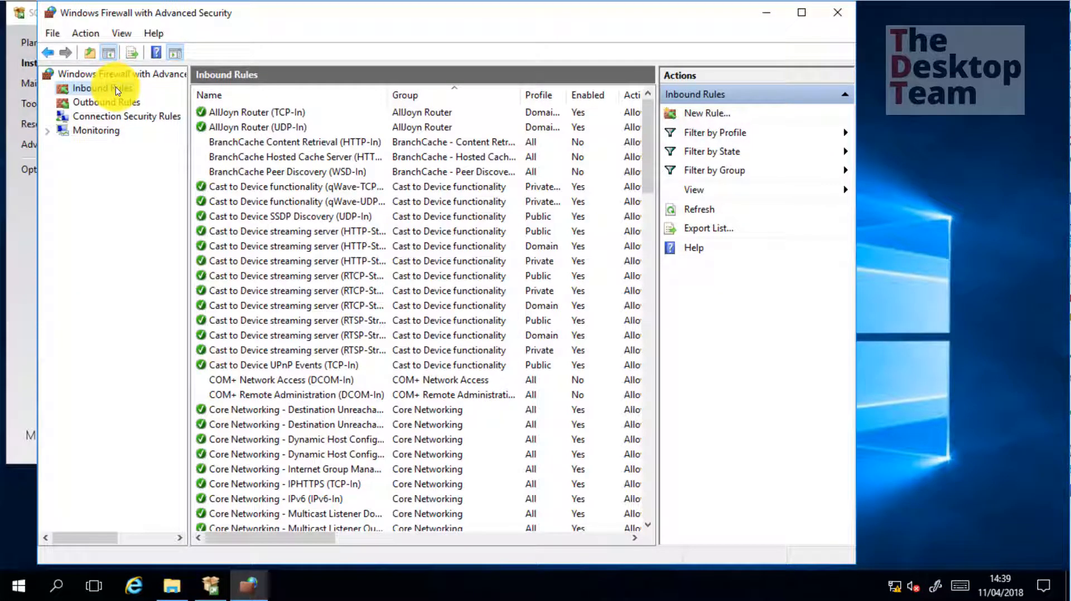
Step: Start a new inbound port rule that applies to TCP on specific local port 1433
right_click(114, 88)
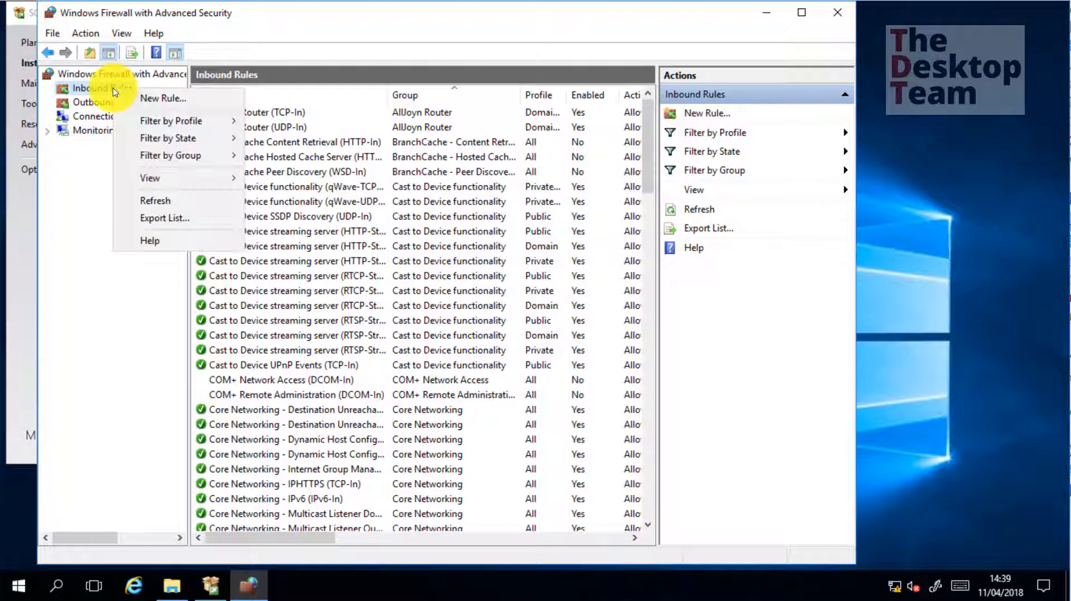
left_click(147, 98)
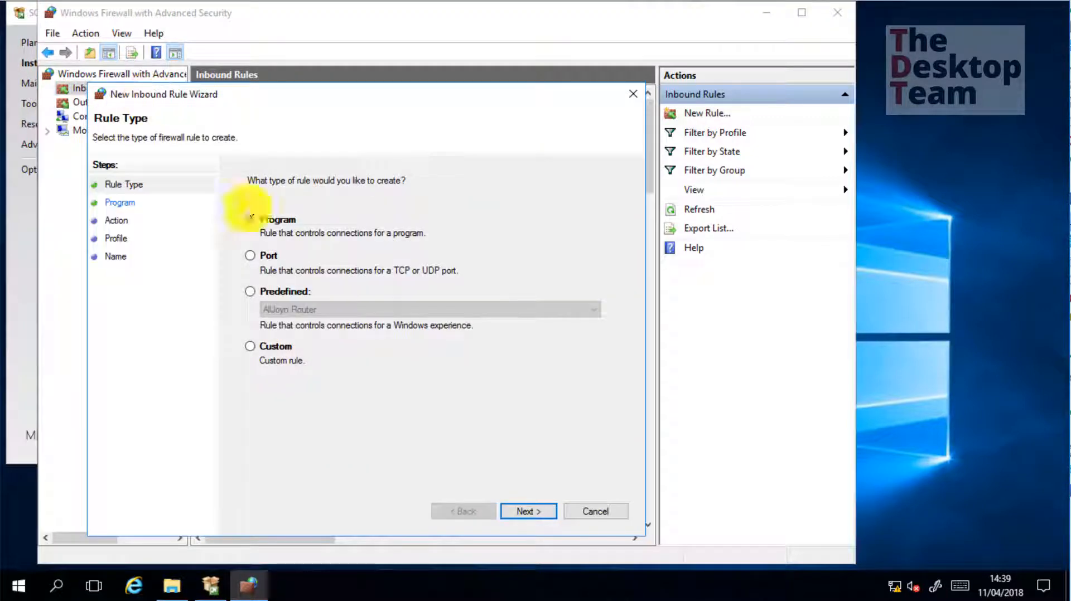
left_click(250, 258)
left_click(539, 511)
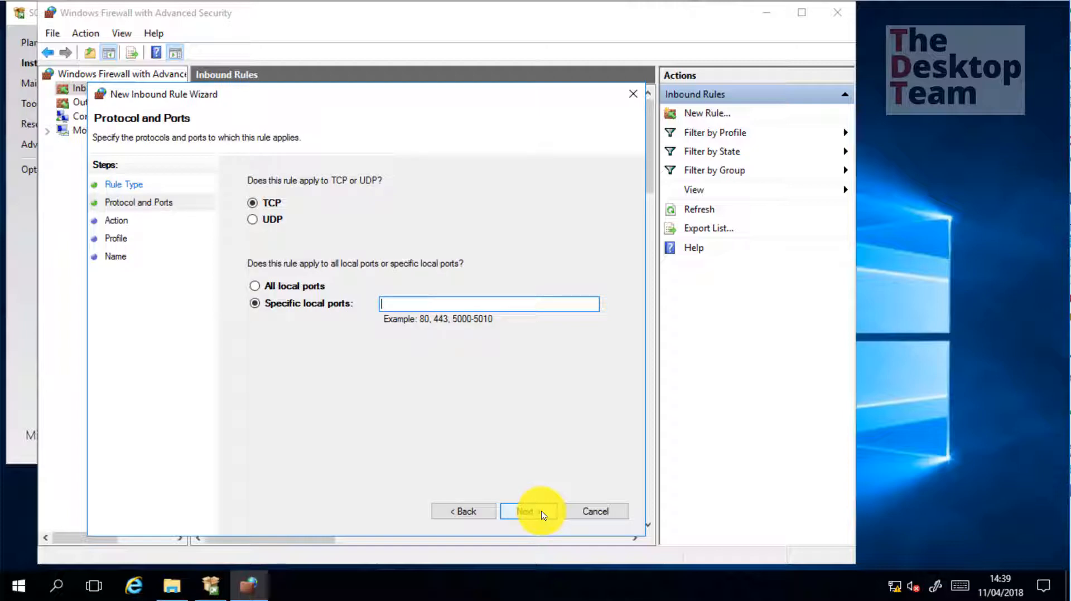
type("1433")
left_click(528, 512)
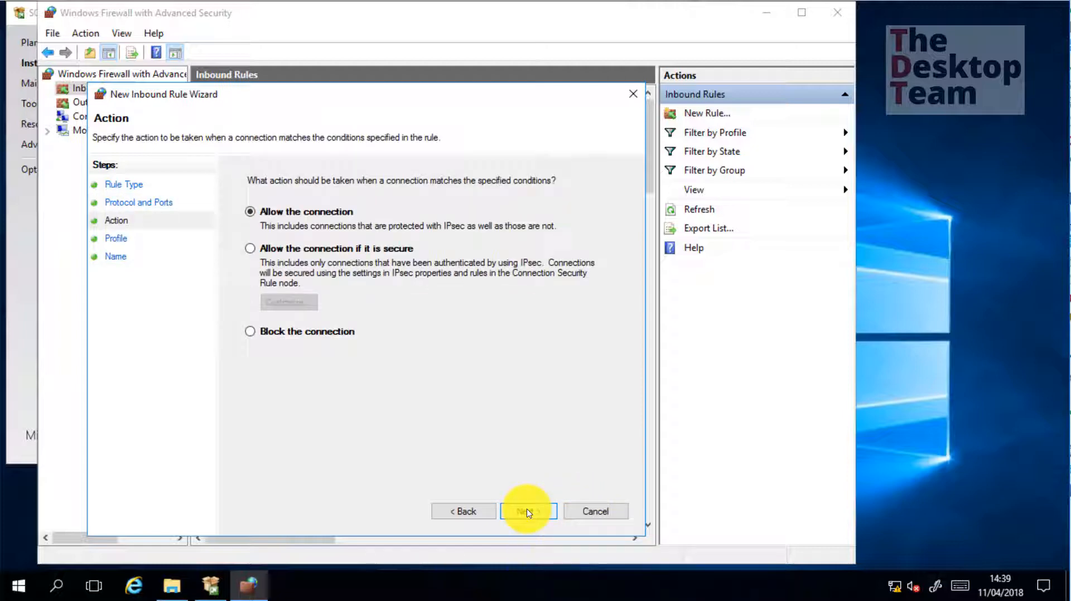
Step: Allow the connection on the Domain, Private and Public profiles, and finish the rule with the name SQL 1433 TCP
left_click(528, 513)
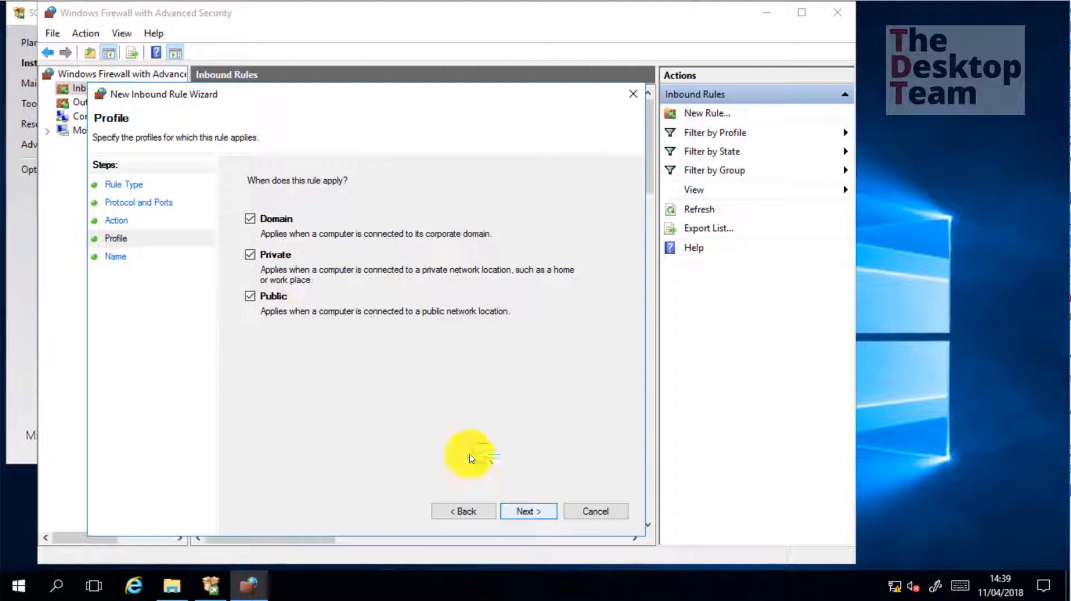
left_click(527, 513)
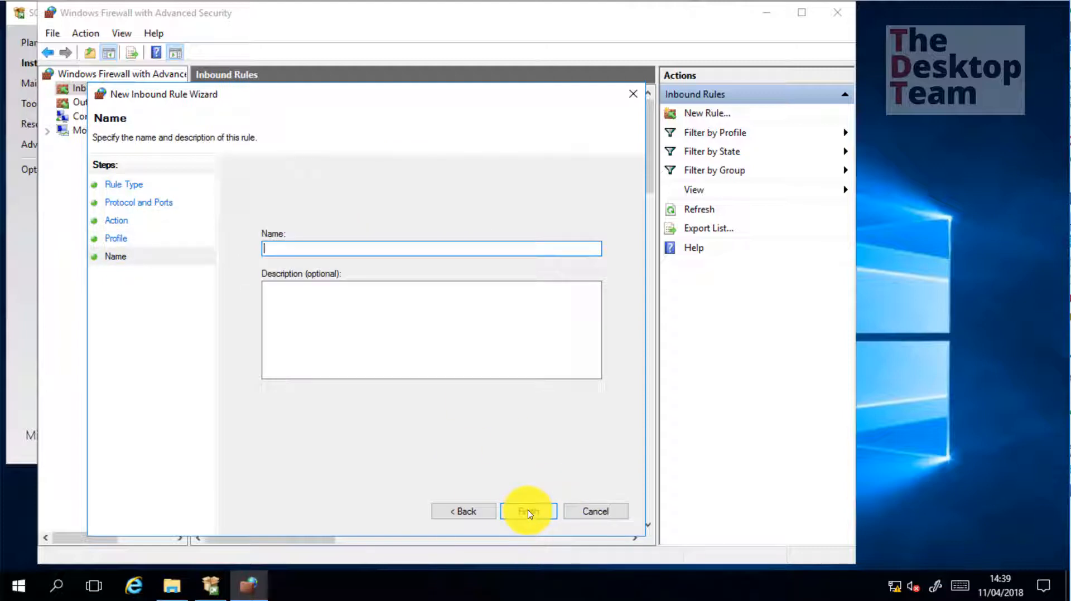
type("SQL 1")
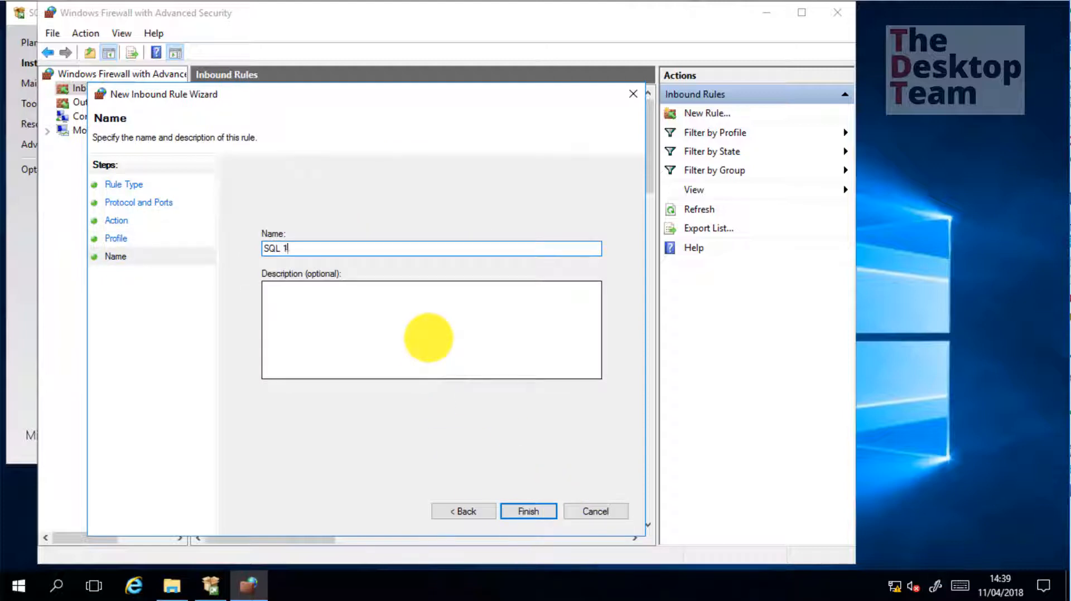
type("433 TCP")
key("Return")
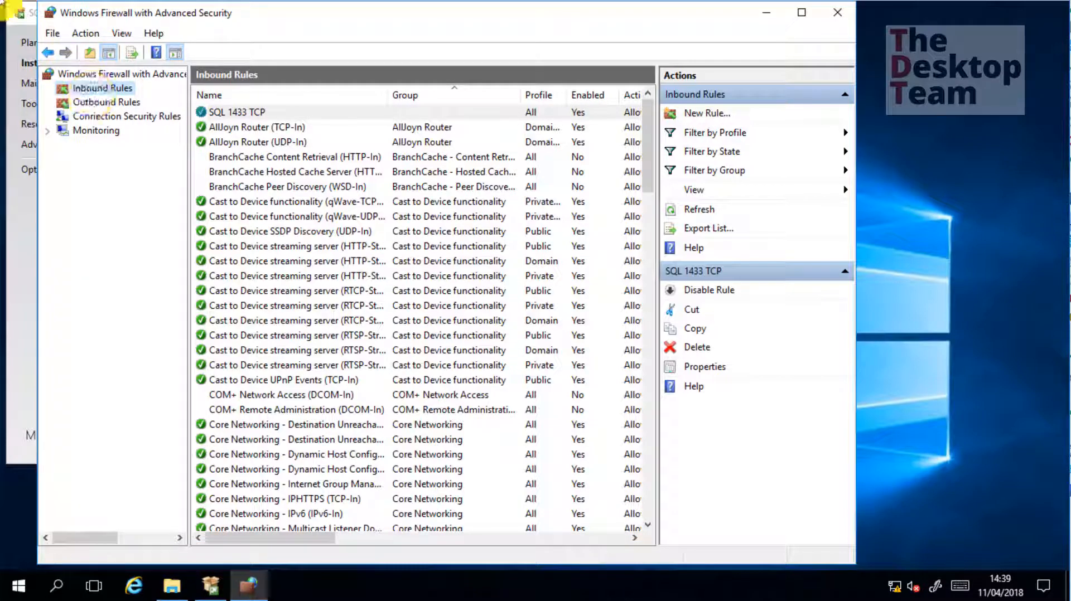
Step: Start another inbound port rule, applying to TCP on specific local port 4022
right_click(104, 88)
left_click(124, 103)
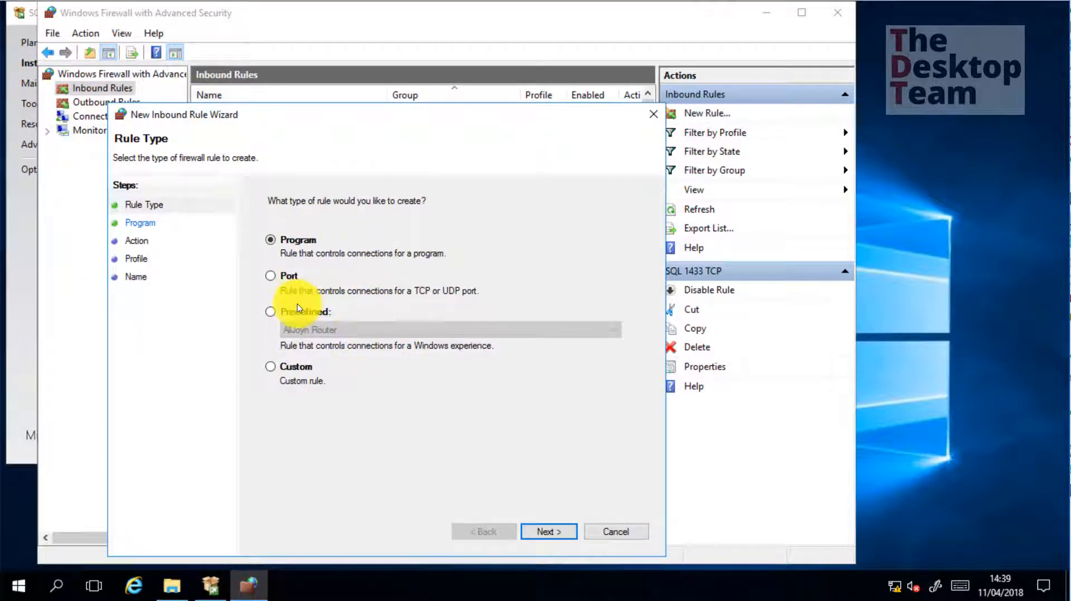
left_click(286, 276)
left_click(551, 532)
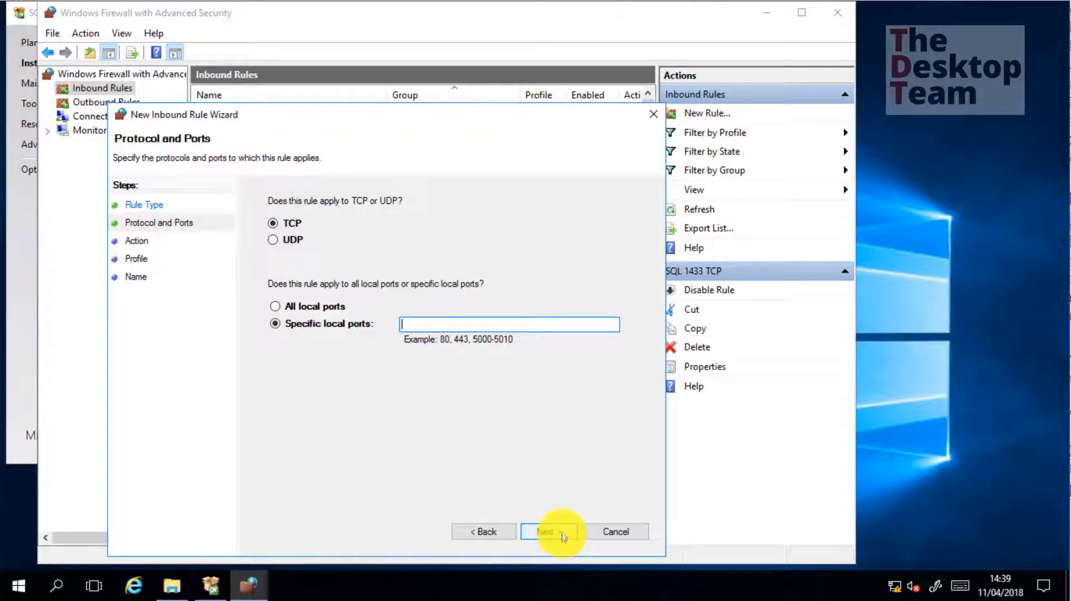
type("4022")
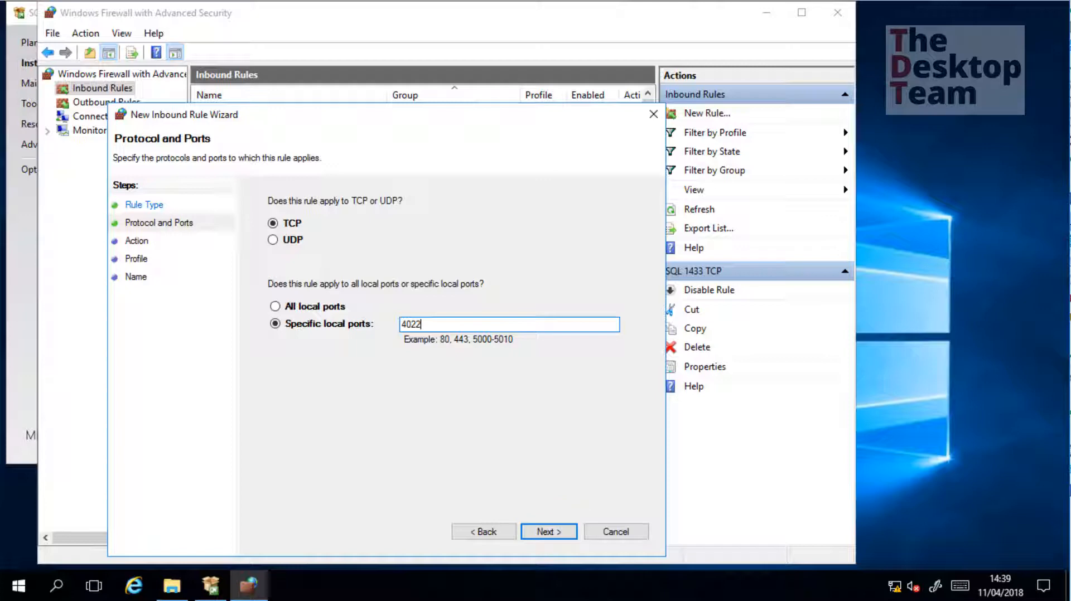
left_click(557, 537)
Step: Keep the default action and all three profiles, and finish the rule with the name SQL 4022 TCP (SQL Broker)
left_click(560, 536)
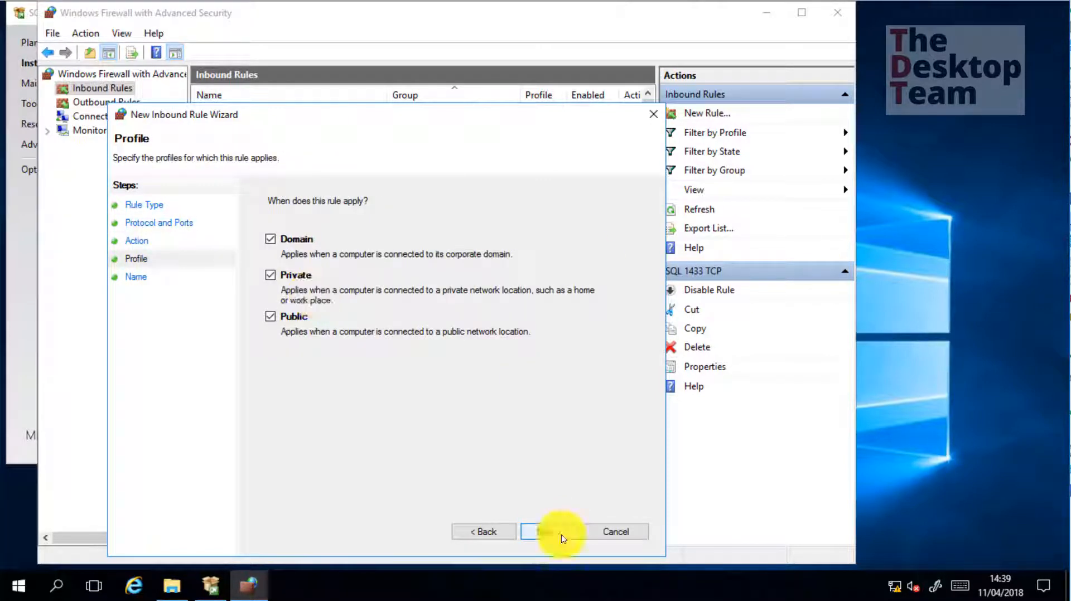
left_click(561, 537)
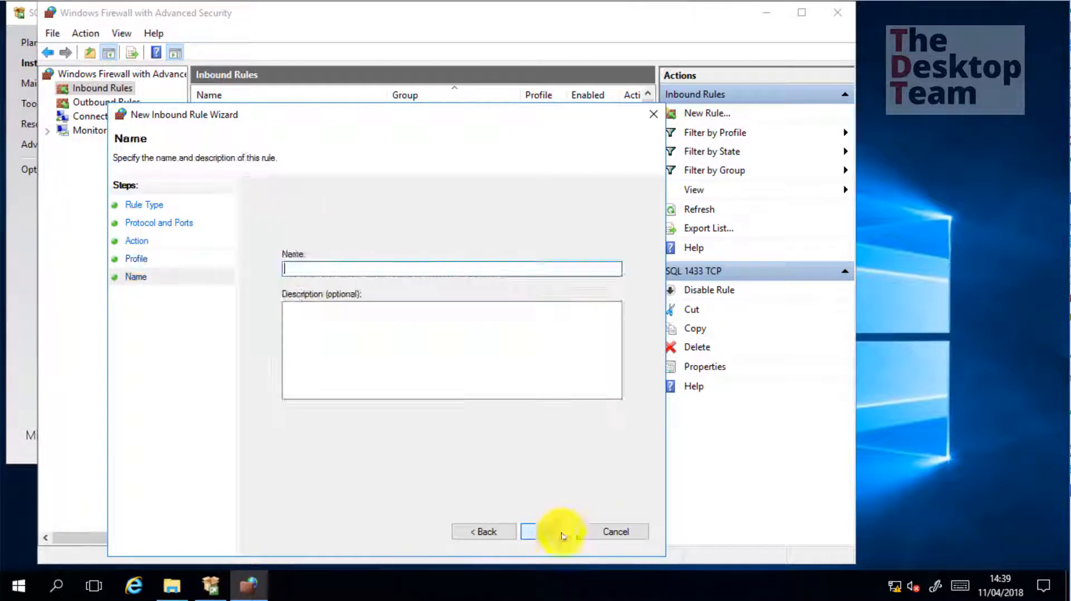
type("SQL 402")
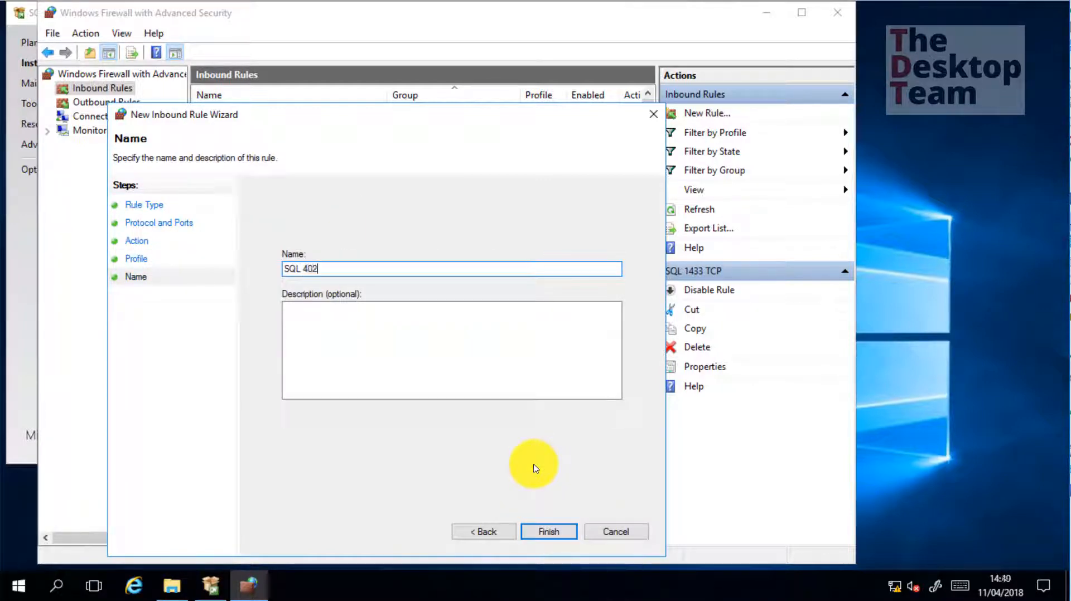
type("2 TCP (SQL Broker)")
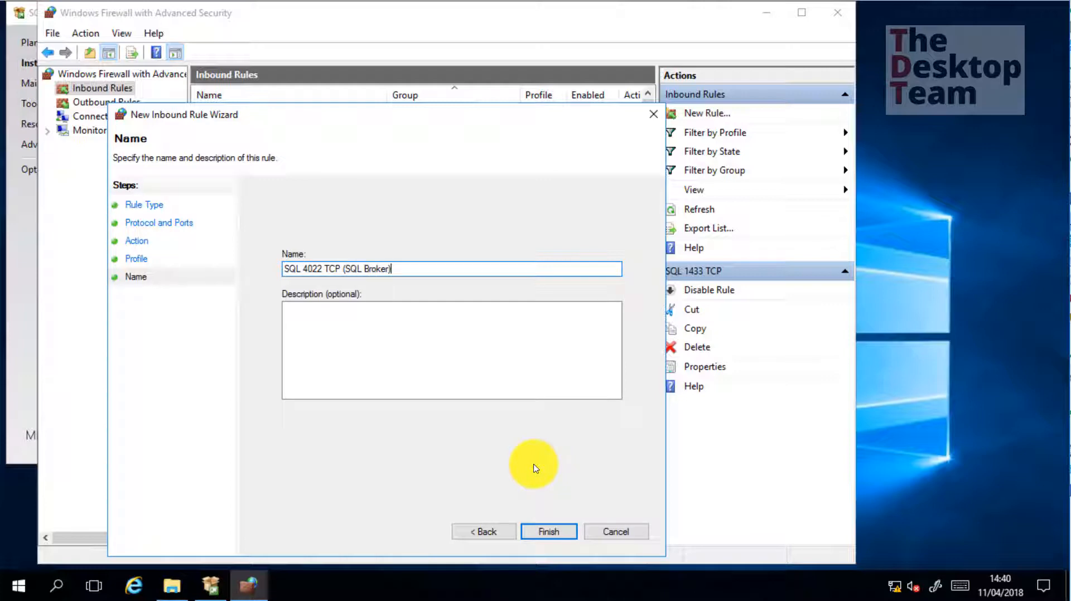
left_click(558, 534)
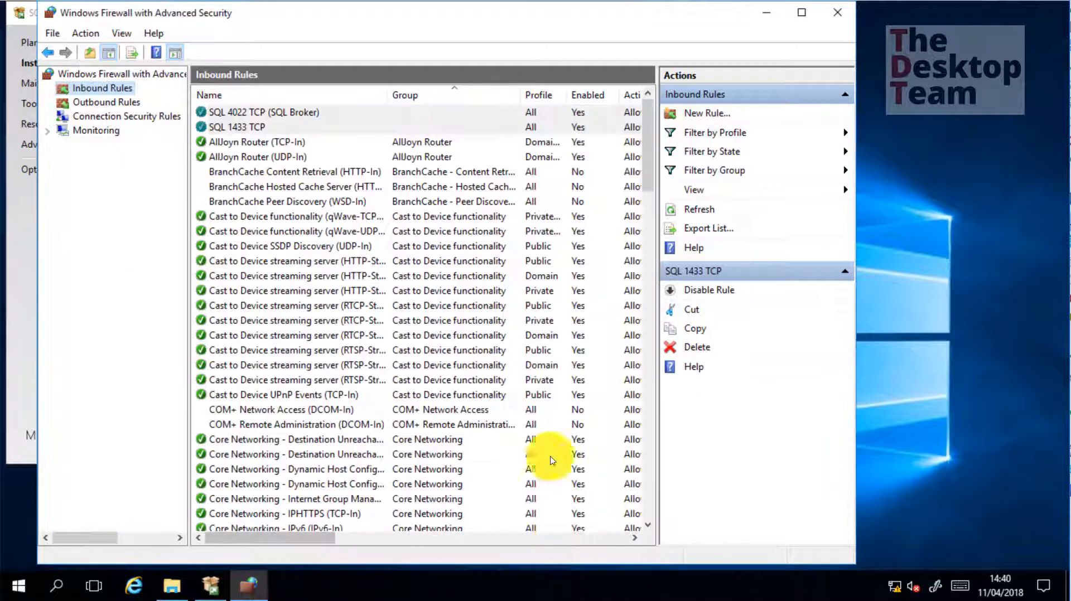
Step: Minimize the firewall console and the SQL Server Installation Center to get back to the SQL Server 2016 Setup wizard
left_click(761, 16)
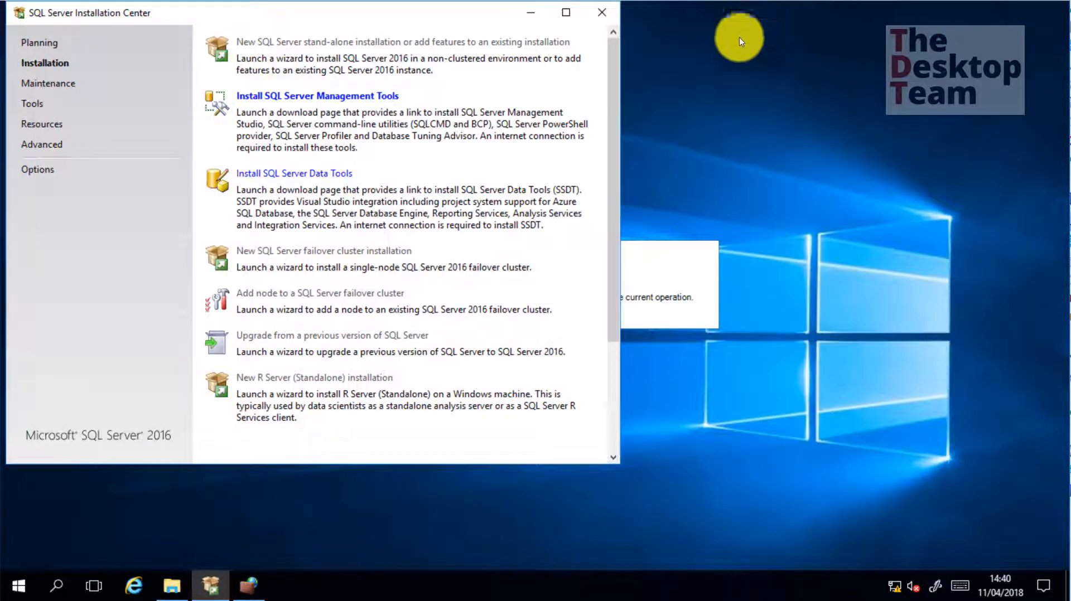
left_click(530, 13)
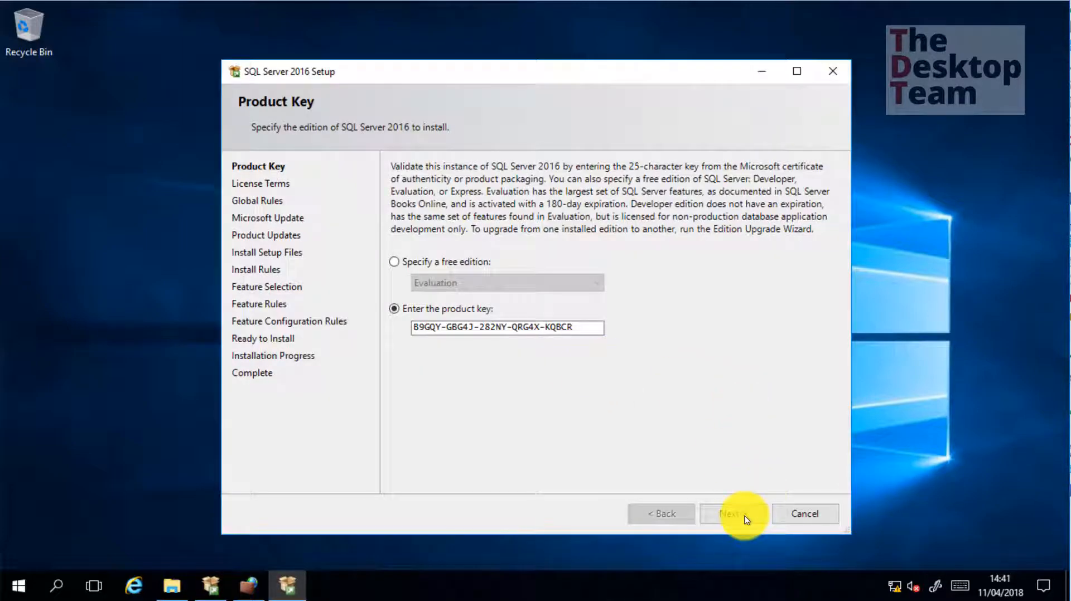
Step: Continue with the product key already filled in and accept the SQL Server 2016 Standard license terms
left_click(741, 516)
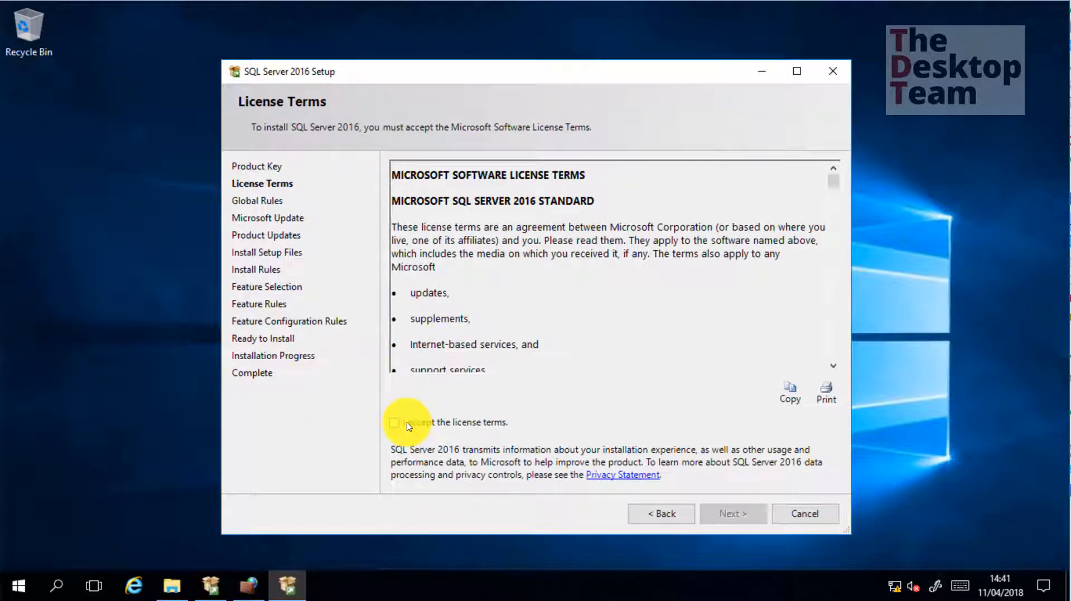
left_click(406, 423)
left_click(736, 519)
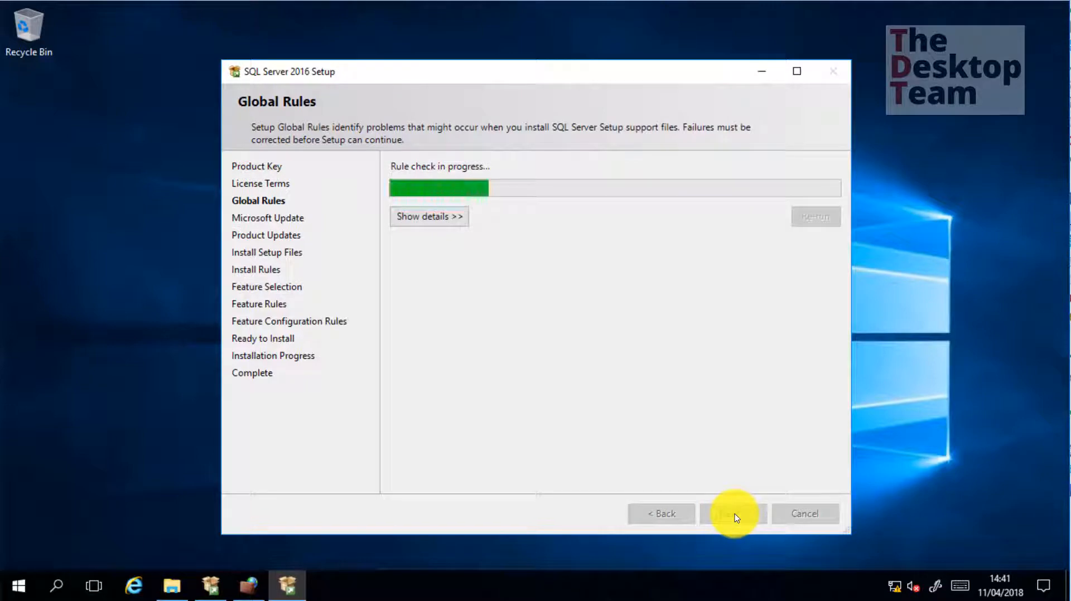
Step: Show the global rule check details, leave Microsoft Update off, and continue past Product Updates to the install rules
left_click(453, 218)
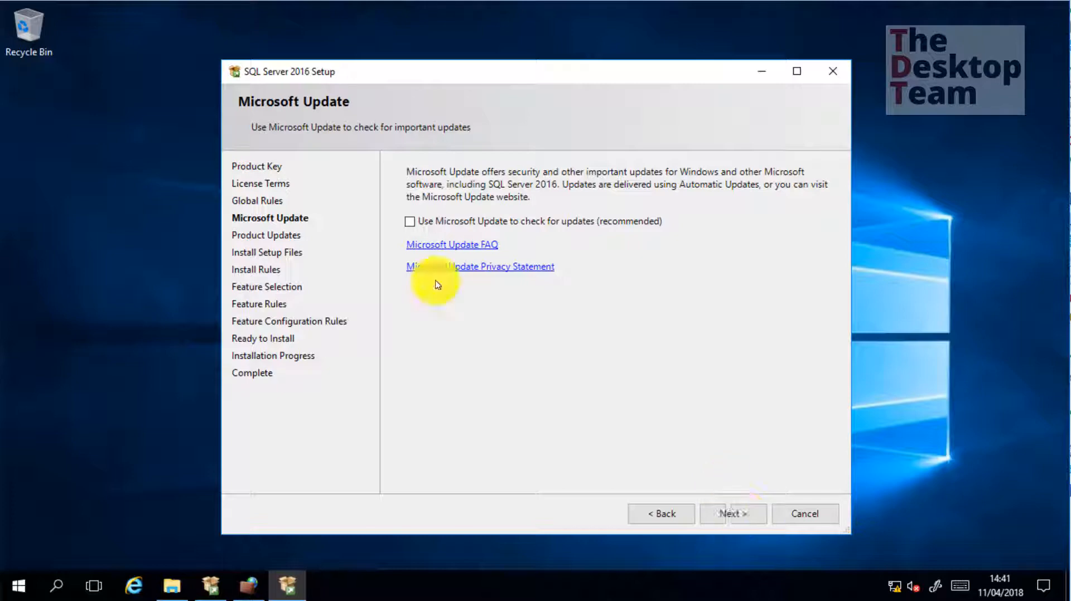
left_click(735, 514)
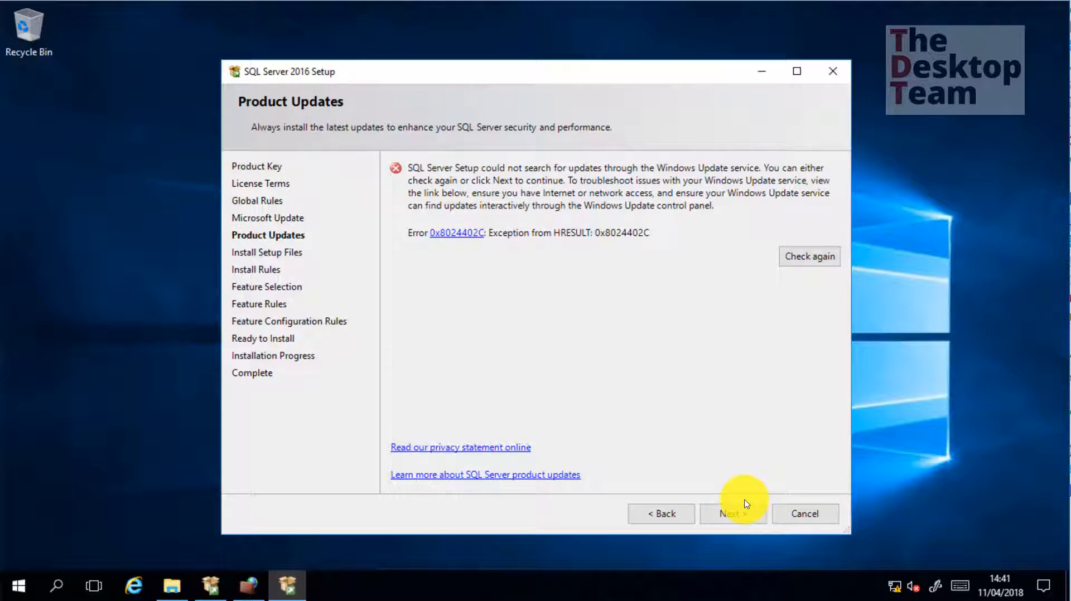
left_click(735, 516)
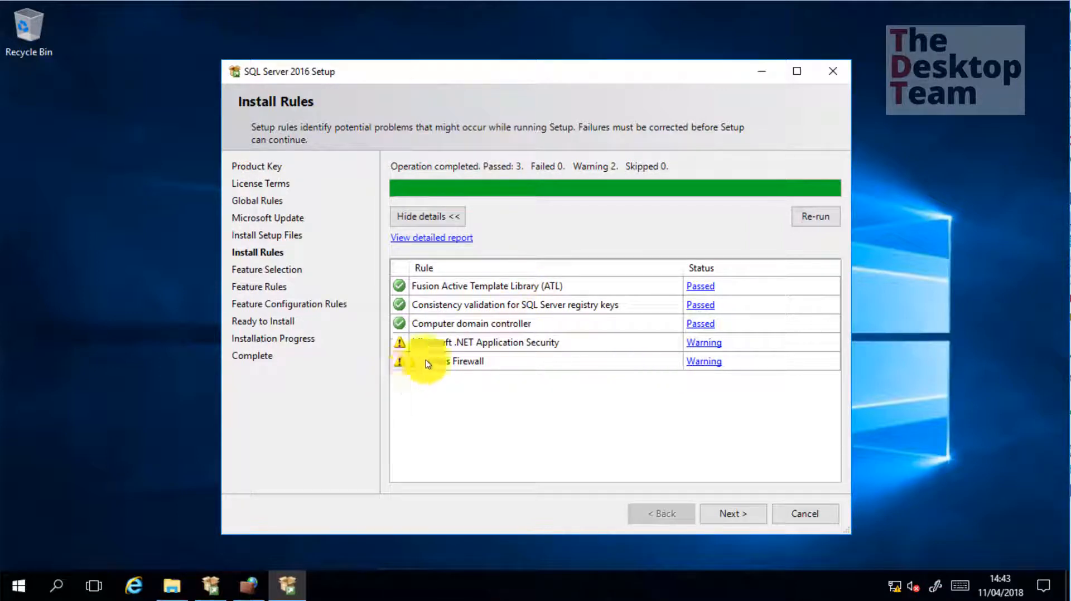
Step: Review the install rule warnings for Windows Firewall and Microsoft .NET Application Security
left_click(697, 363)
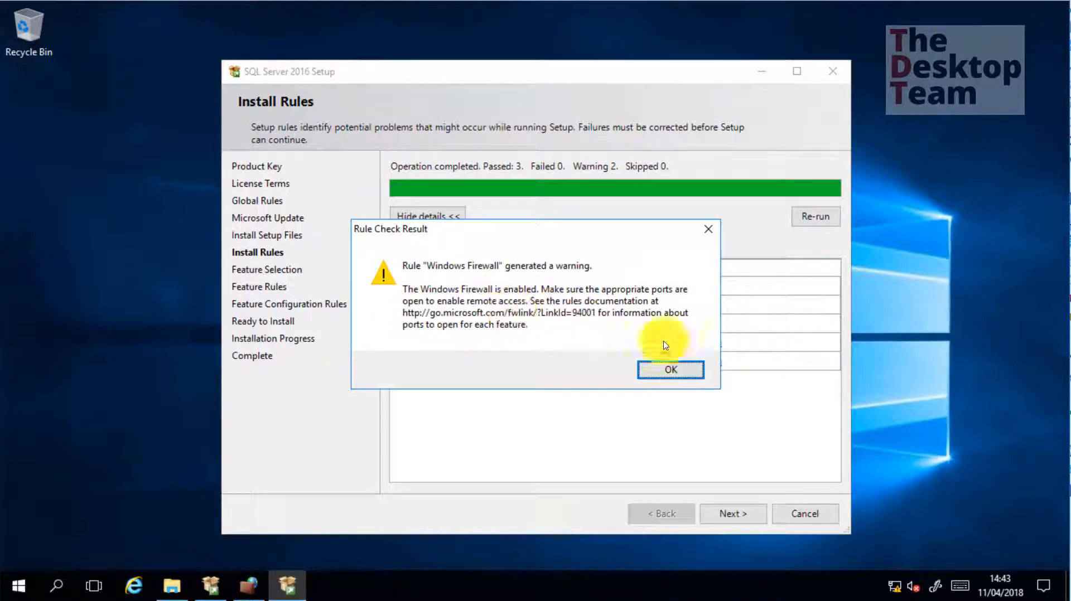
left_click(671, 370)
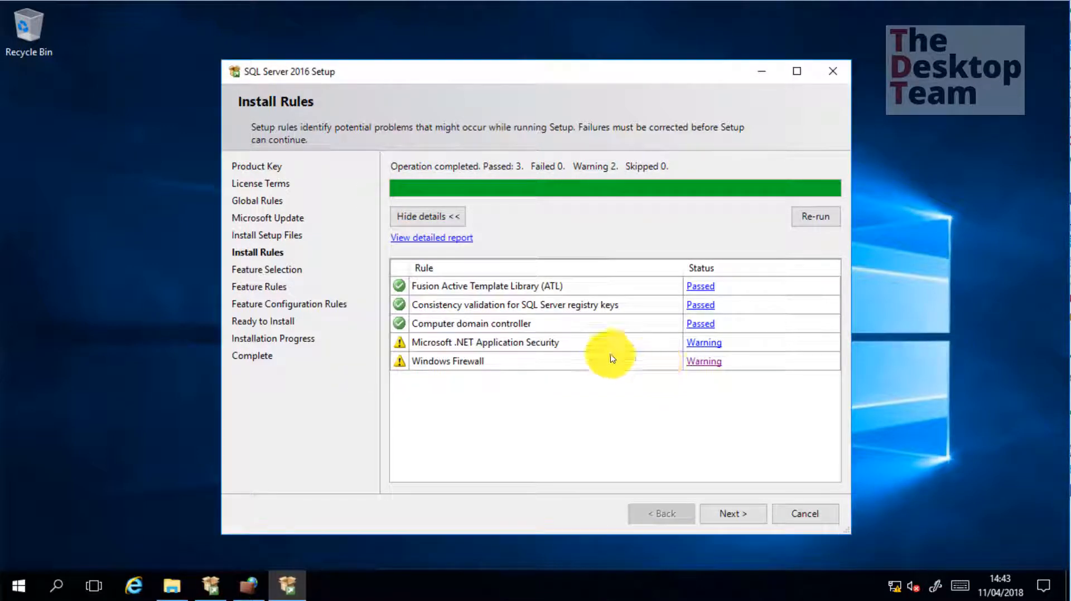
left_click(718, 343)
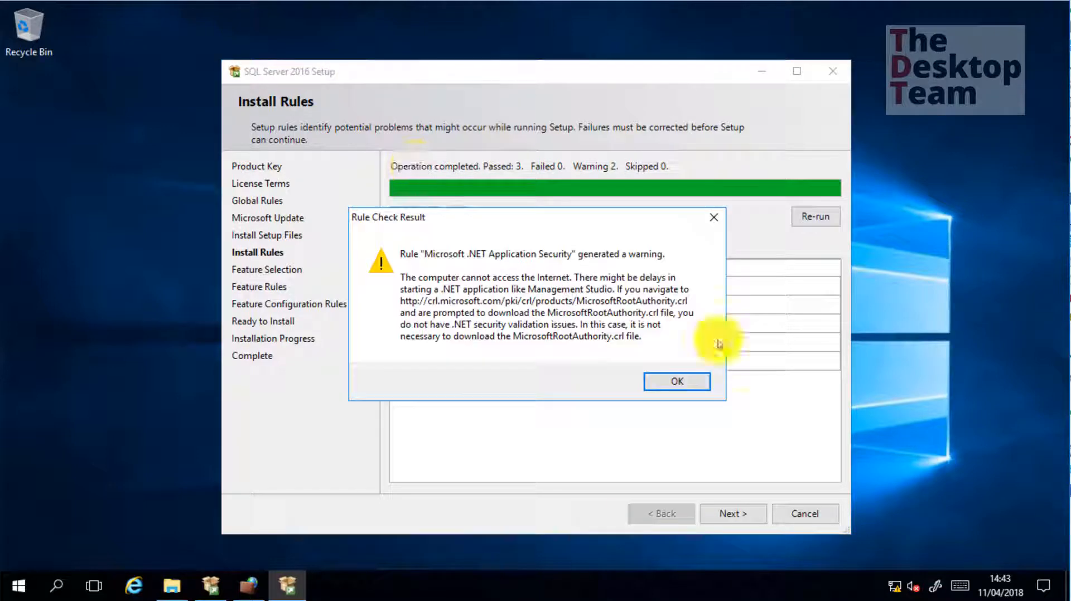
left_click(678, 381)
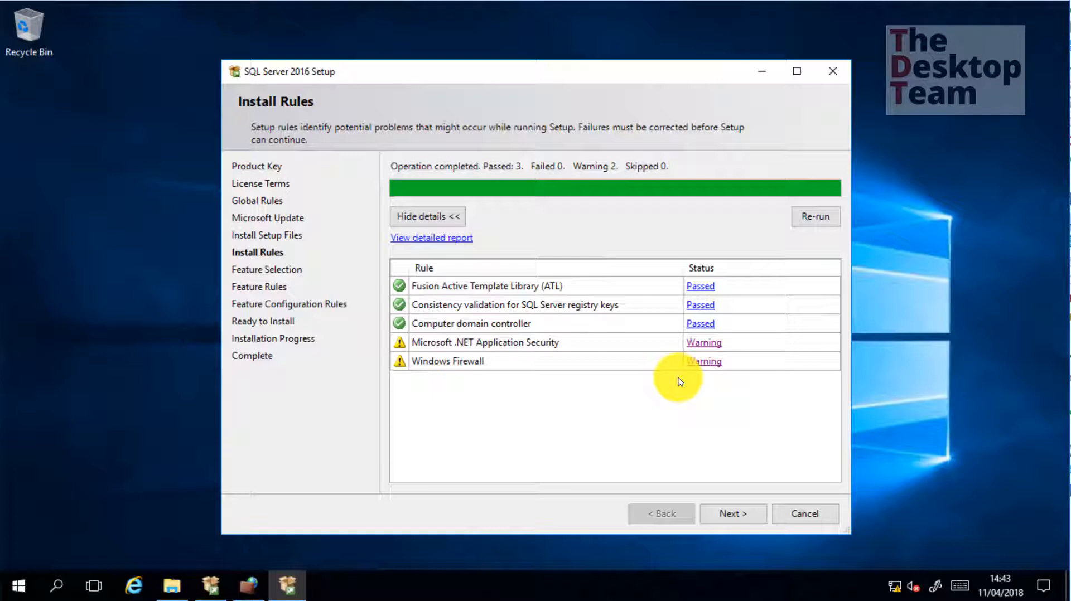
Step: Continue to Feature Selection and select Database Engine Services and Reporting Services - Native
left_click(734, 516)
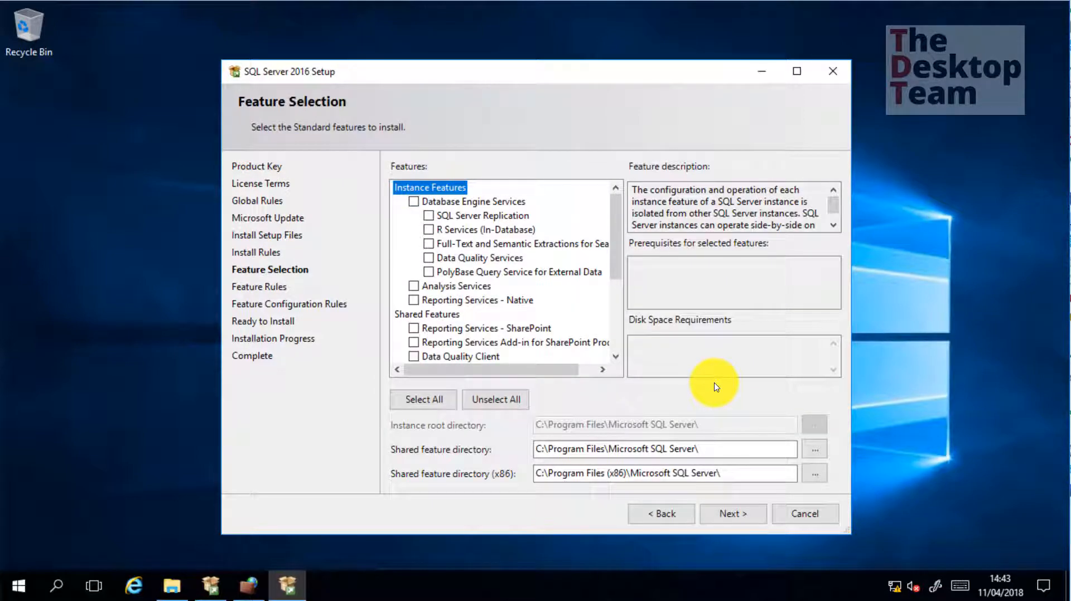
left_click(414, 203)
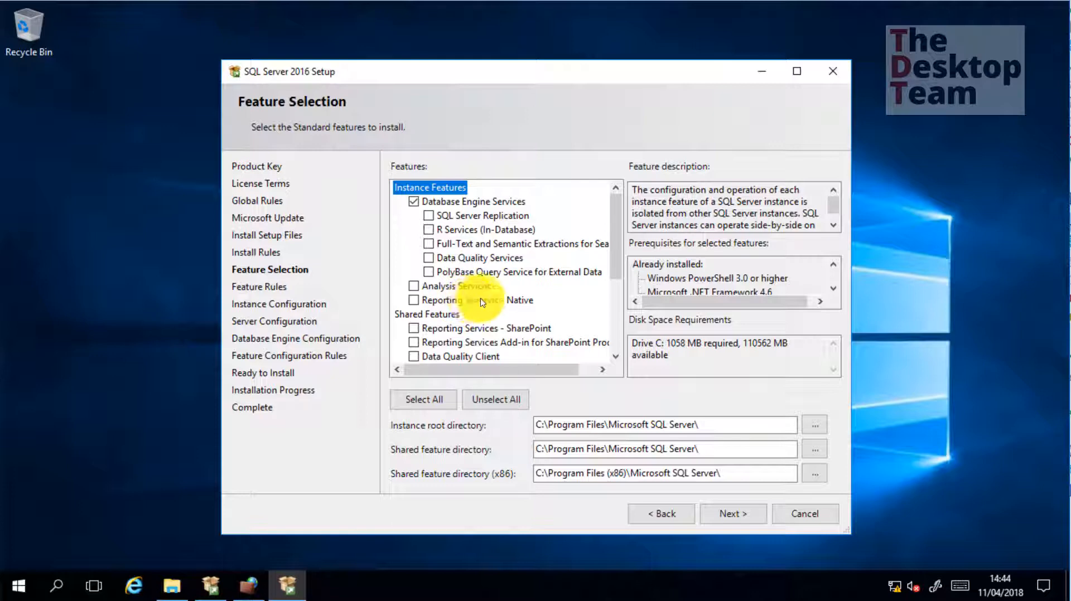
left_click(415, 301)
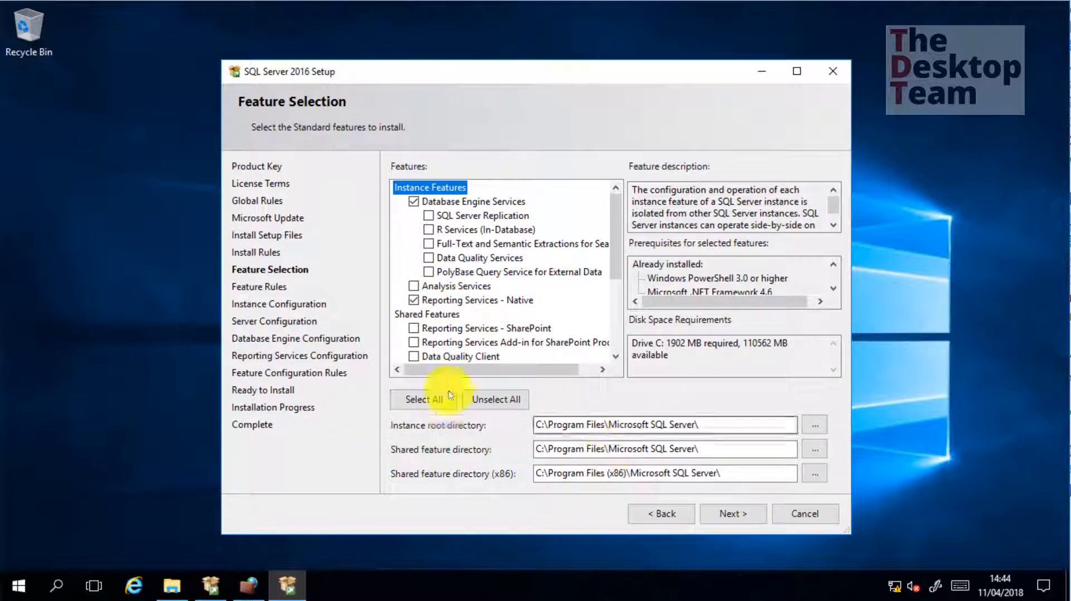
Step: Set both the instance root directory and the shared feature directory to c:\SQLServer\
left_click(697, 425)
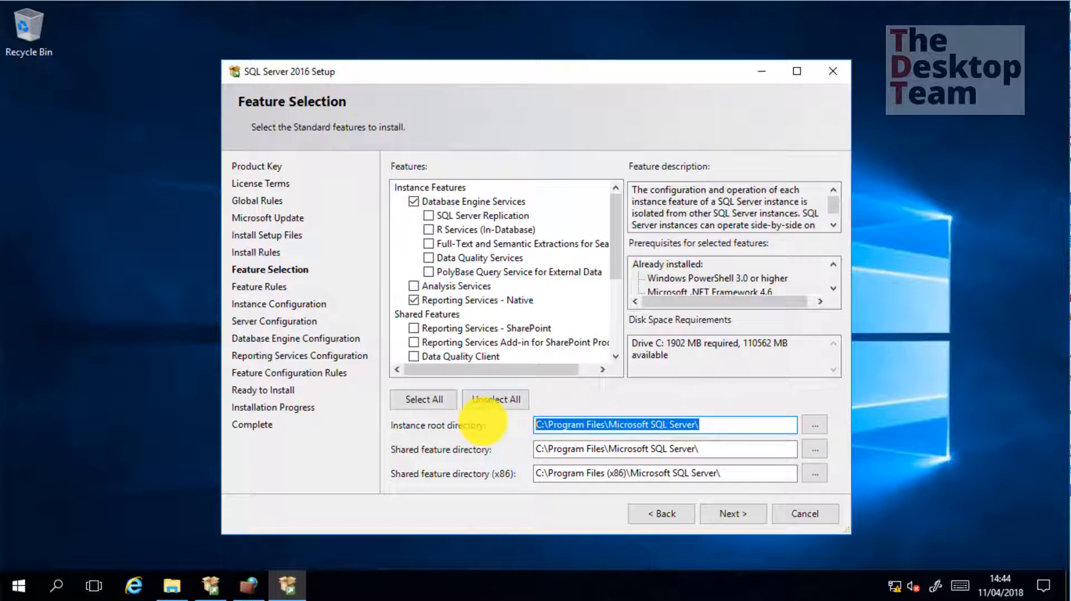
type("c")
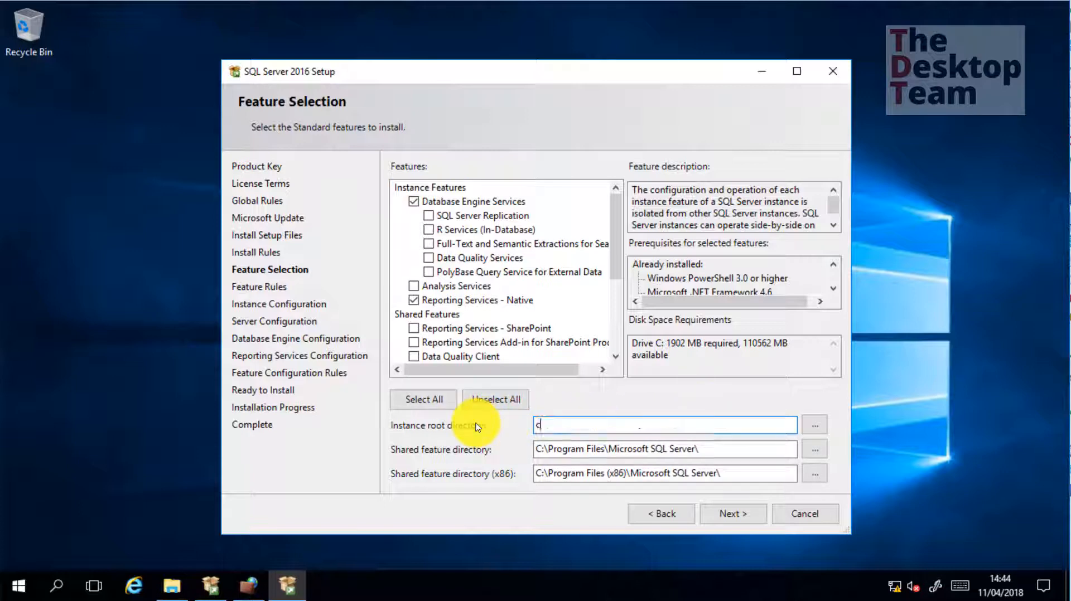
type(":\\SQLServer")
key("ctrl+a")
key("ctrl+c")
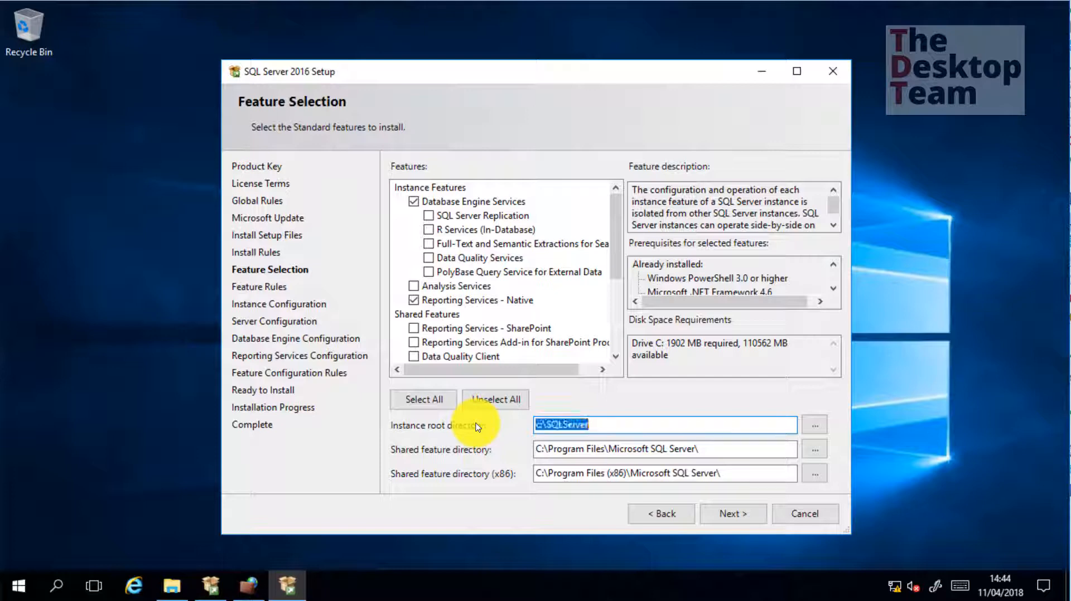
left_click_drag(535, 448, 707, 467)
key("ctrl+v")
type("\\")
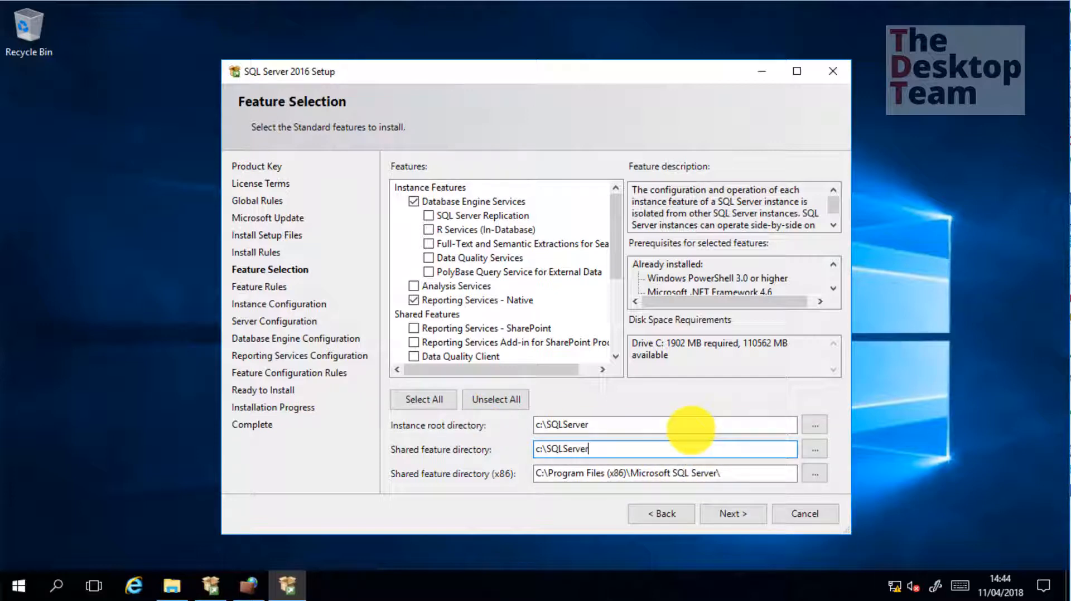
left_click(636, 425)
type("\\")
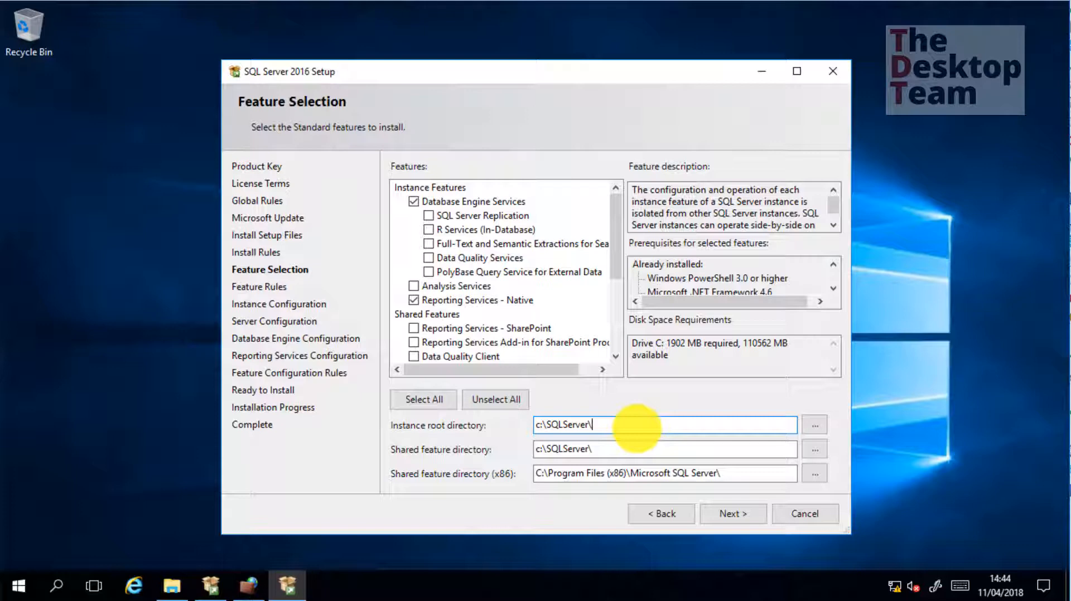
key("Tab")
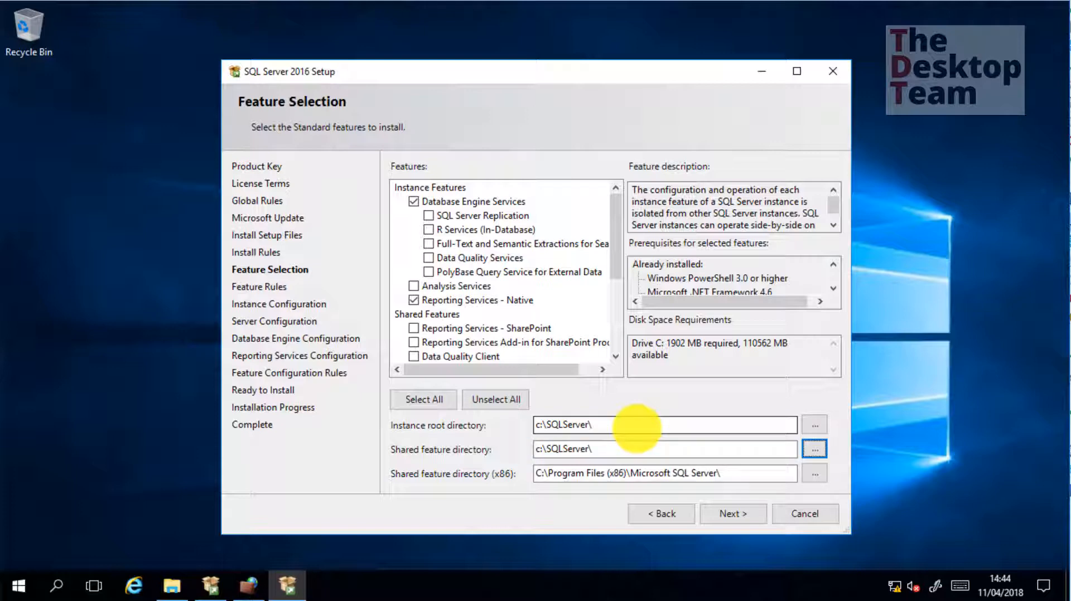
key("Tab")
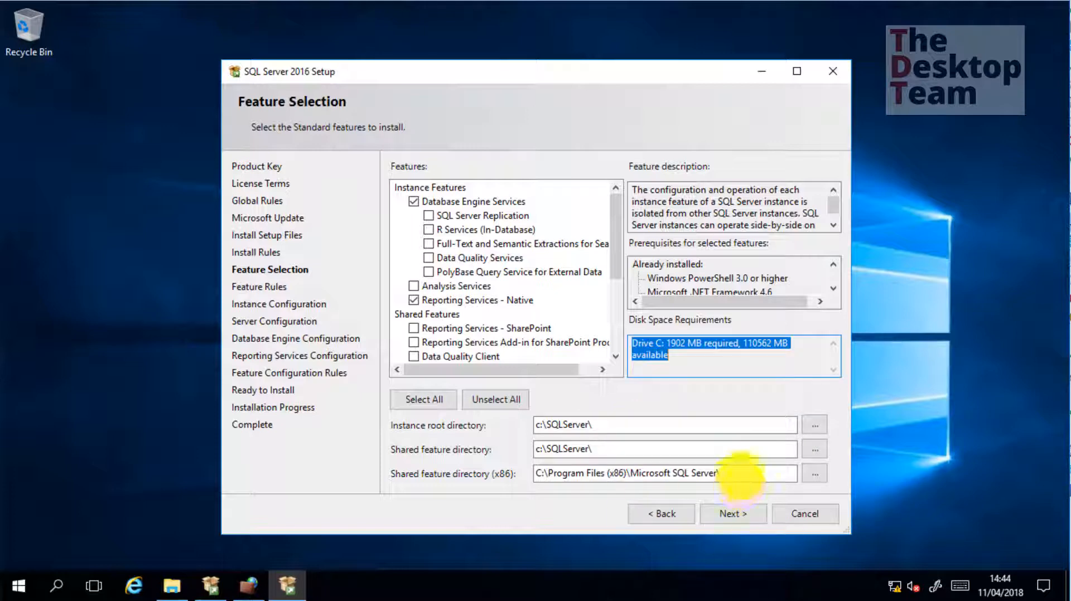
Step: Set the shared feature directory (x86) to c:\SQLServer (x86)\ and continue with the default instance to Server Configuration
left_click(740, 473)
key("ctrl+v")
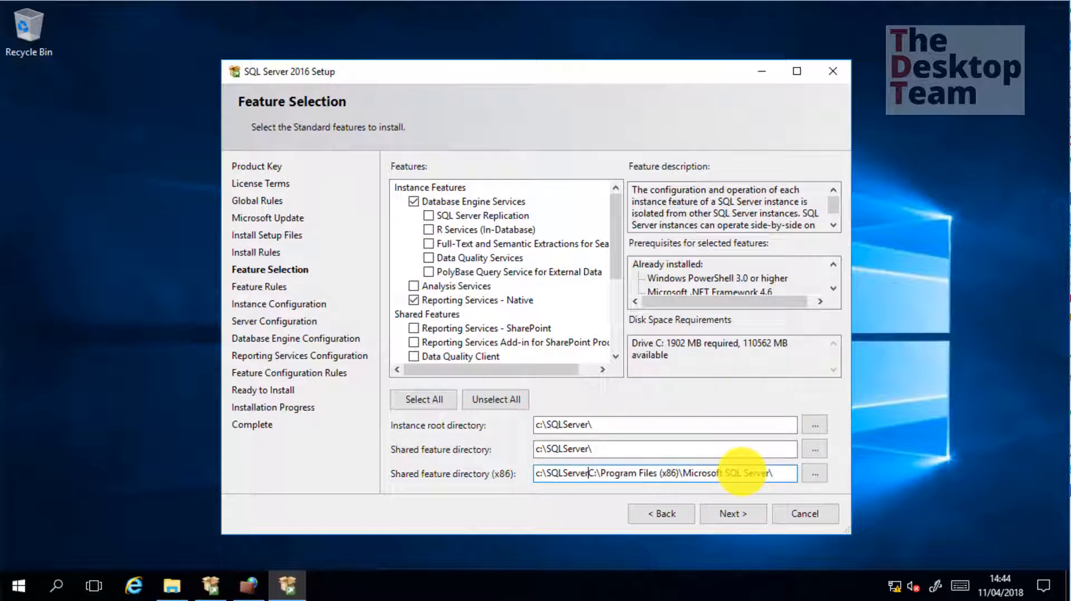
key("Delete")
key("Delete")
key("Delete")
key("Delete")
key("Delete")
key("Delete")
key("Delete")
key("Delete")
key("Delete")
key("Delete")
key("Delete")
key("Delete")
key("Delete")
key("Delete")
key("Delete")
key("Delete")
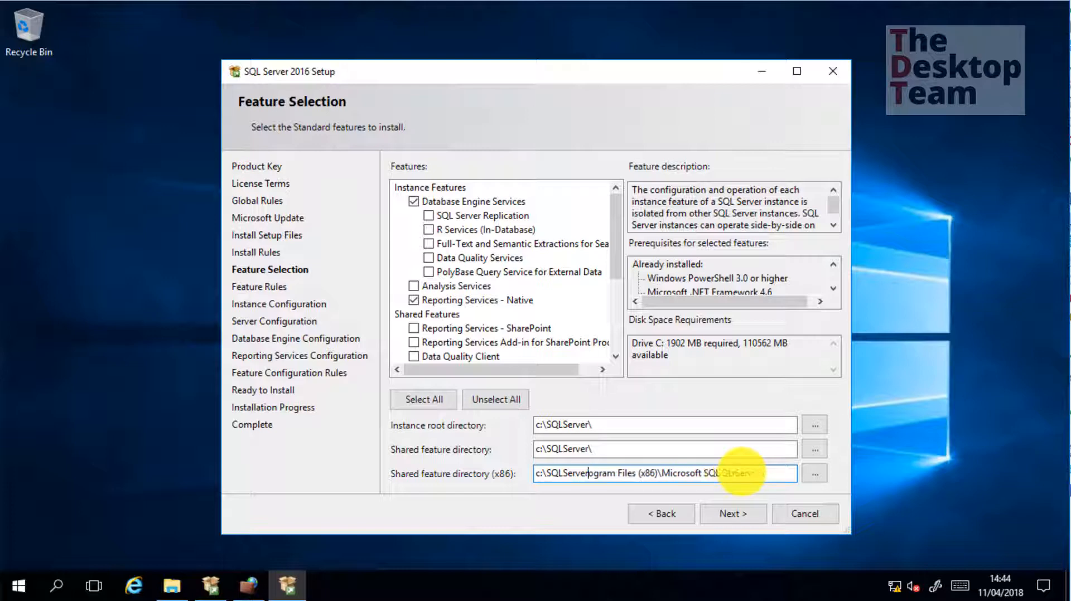
key("Right")
key("Right")
key("Right")
key("Right")
key("Right")
key("Right")
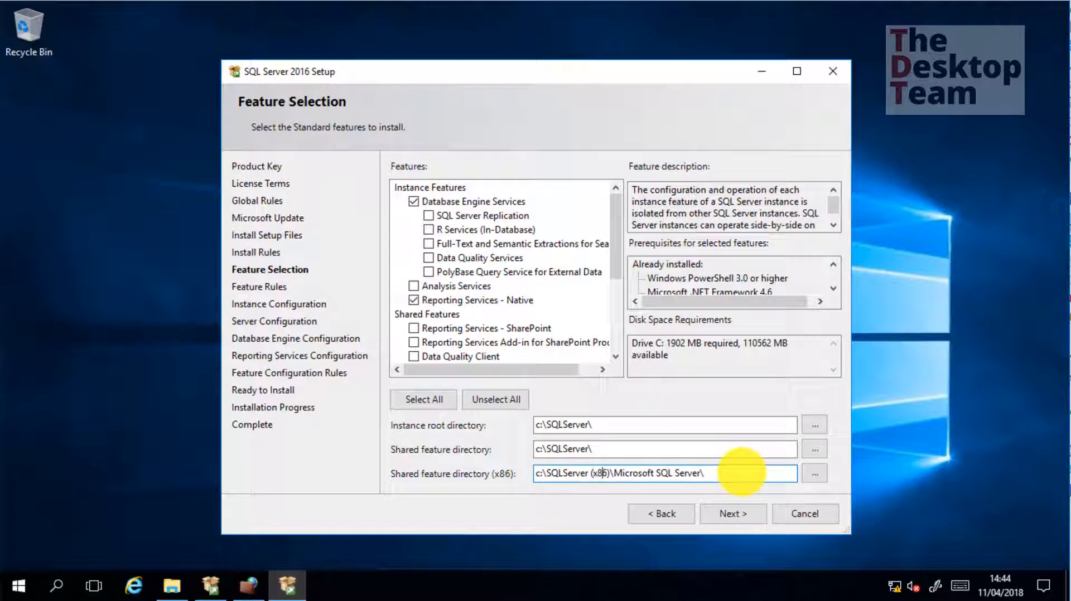
key("shift+End")
key("Delete")
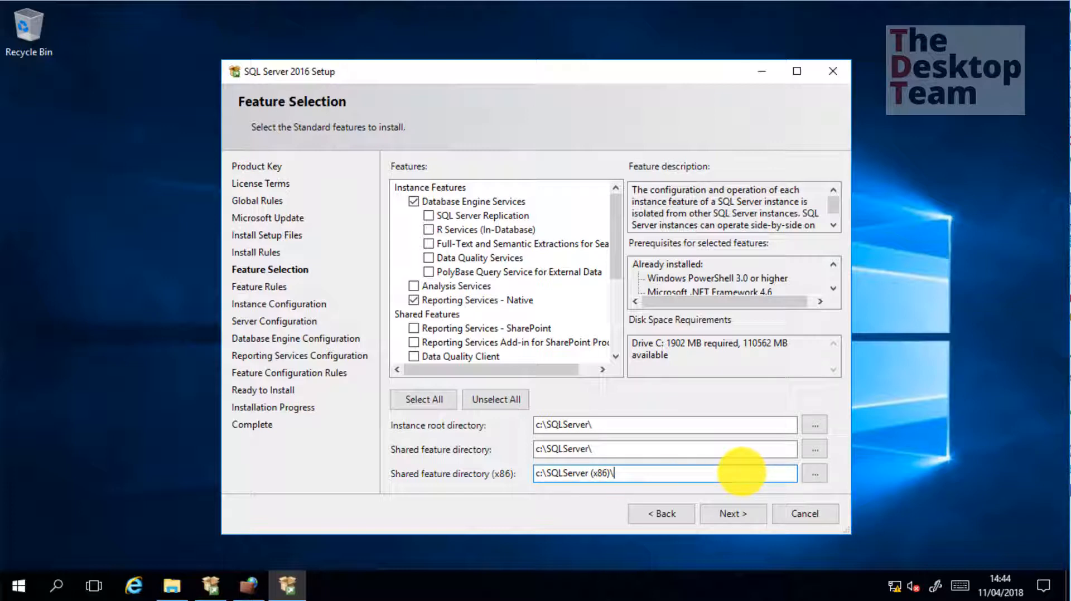
left_click(751, 518)
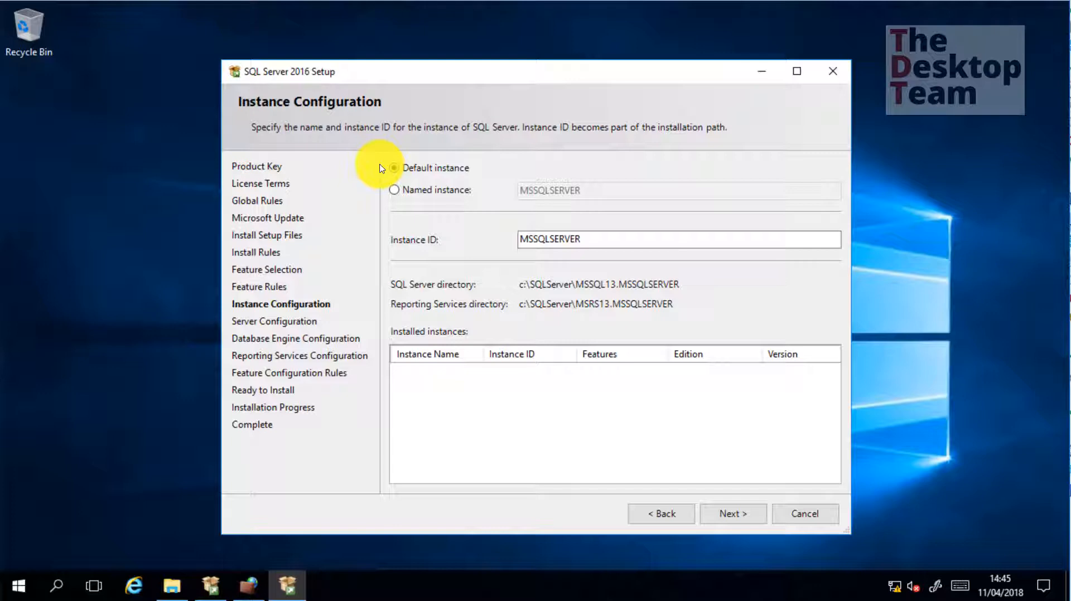
left_click(745, 510)
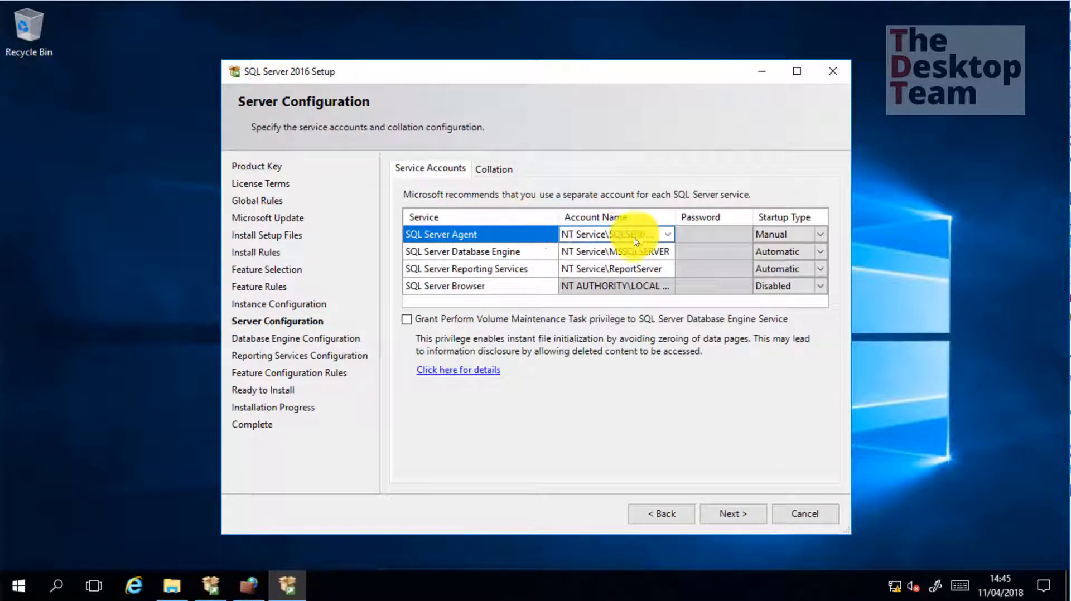
Step: Set the SQL Server Agent service account to the built-in SYSTEM account by browsing for it and checking the name
left_click(661, 234)
left_click(670, 236)
left_click(633, 264)
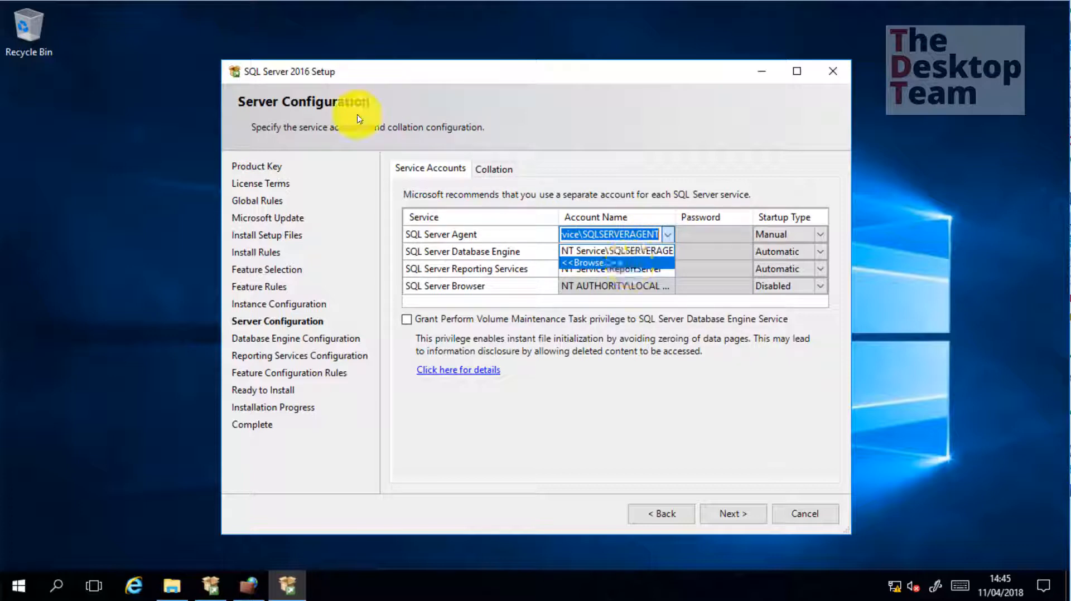
type("system")
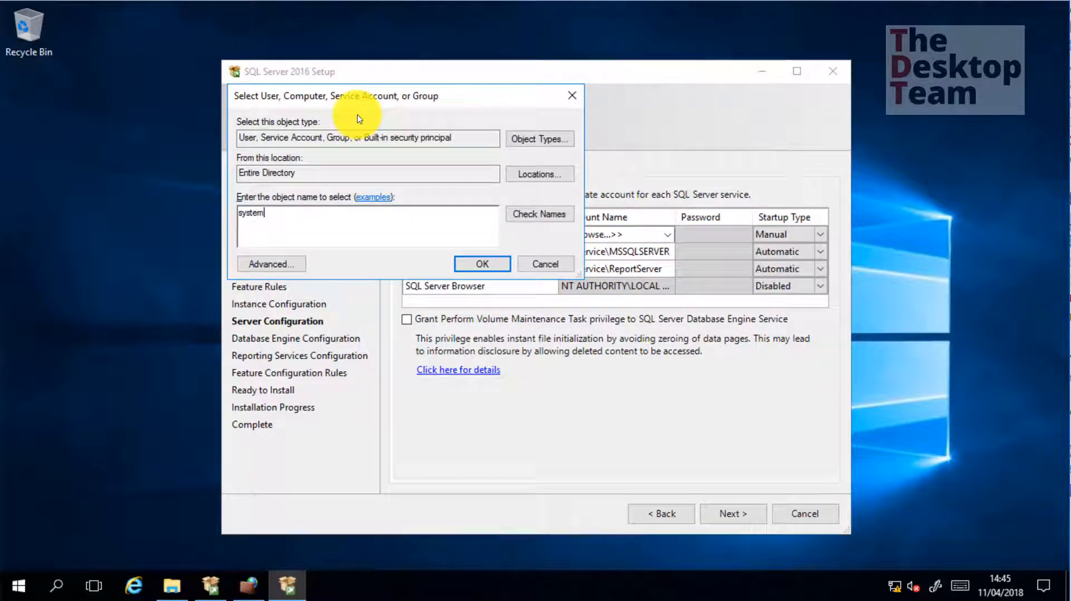
left_click(537, 215)
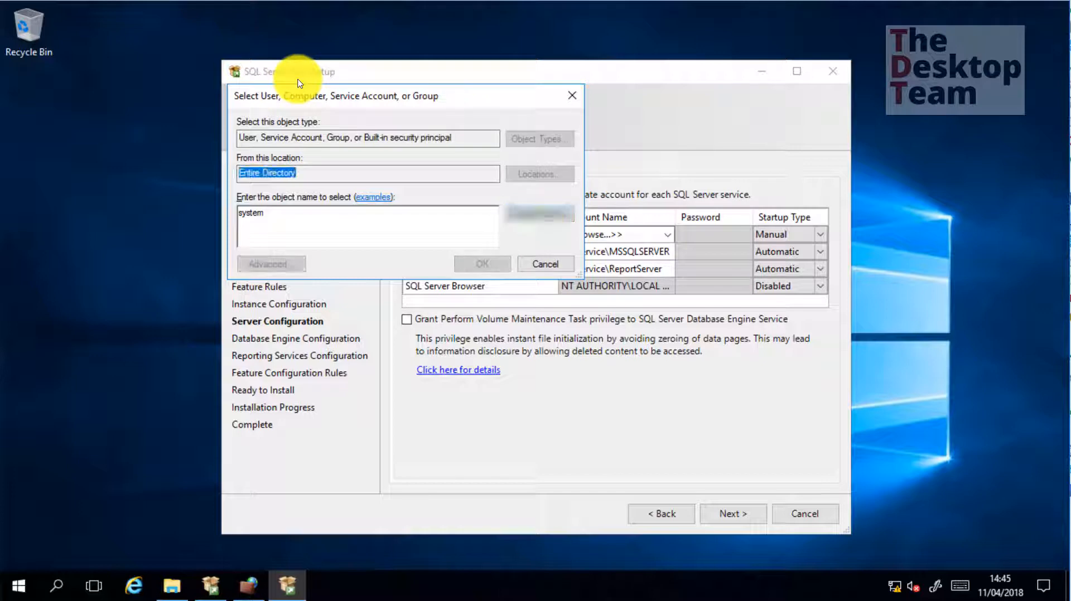
left_click(497, 262)
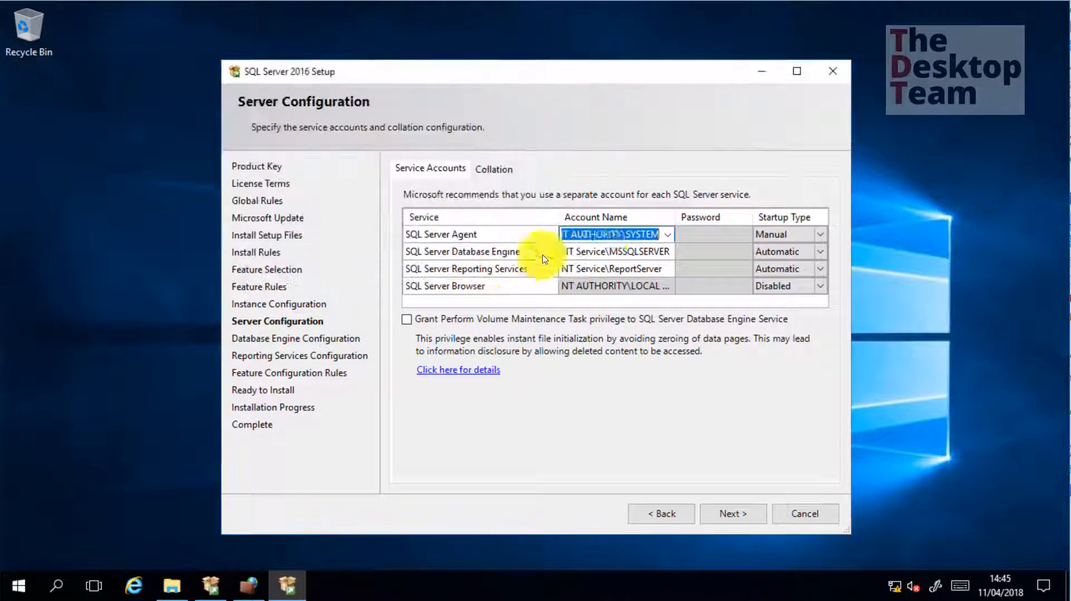
Step: Assign the built-in SYSTEM account to the SQL Server Database Engine service, checking the name in the account search
left_click(669, 258)
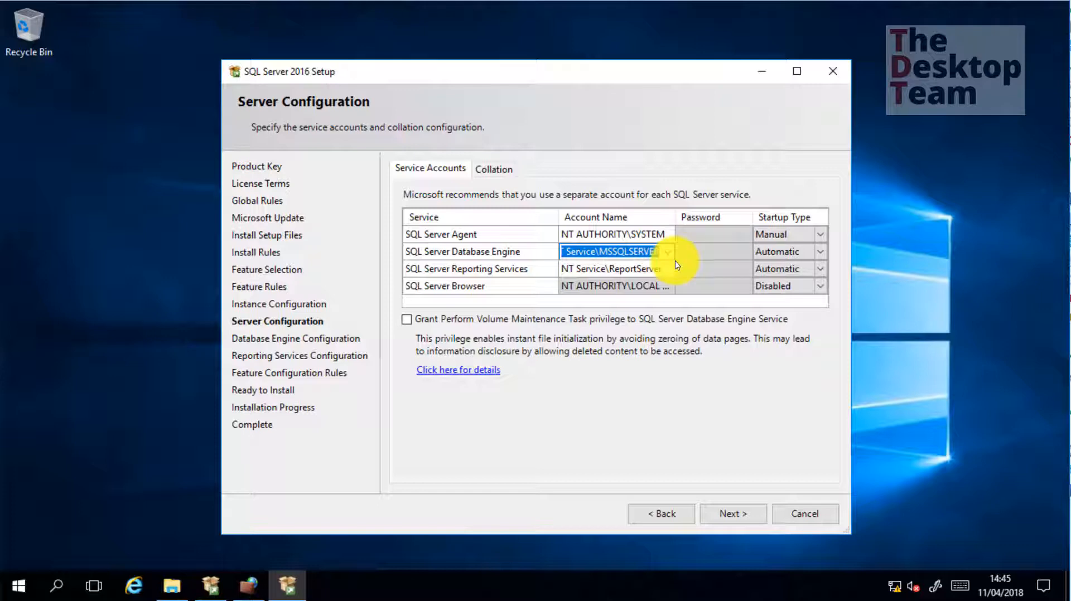
left_click(667, 252)
left_click(641, 280)
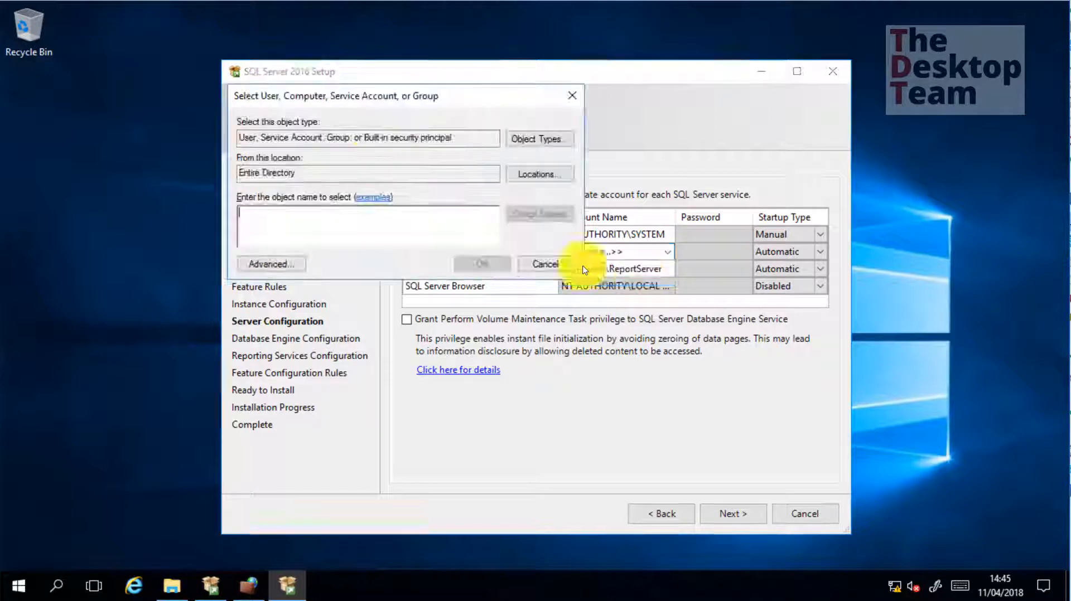
type("system")
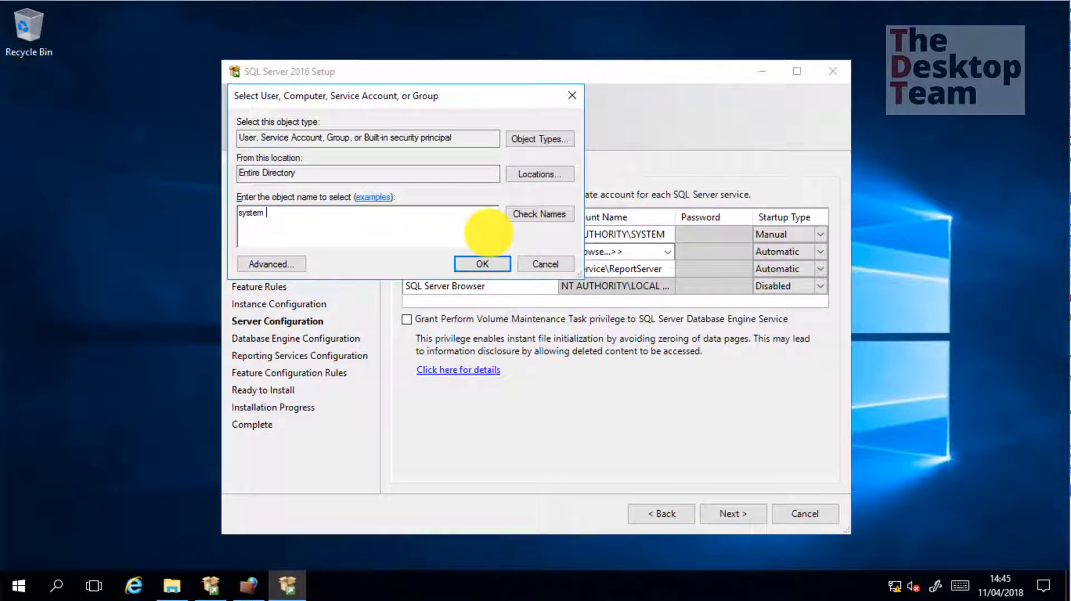
left_click(536, 211)
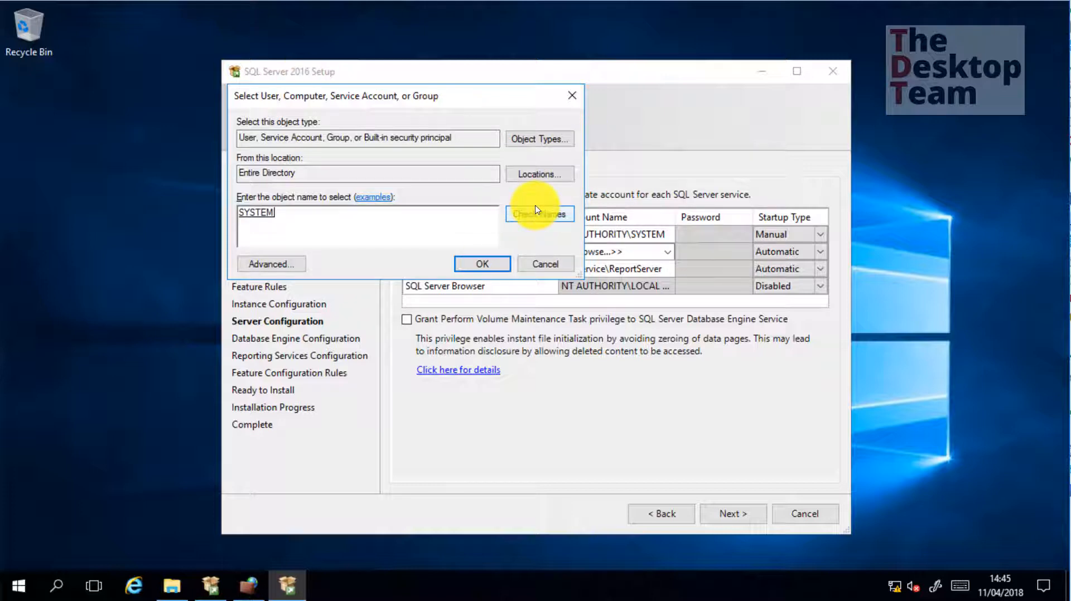
left_click(481, 262)
Step: Assign the built-in SYSTEM account to the SQL Server Reporting Services service, browsing for it and checking the name
left_click(614, 269)
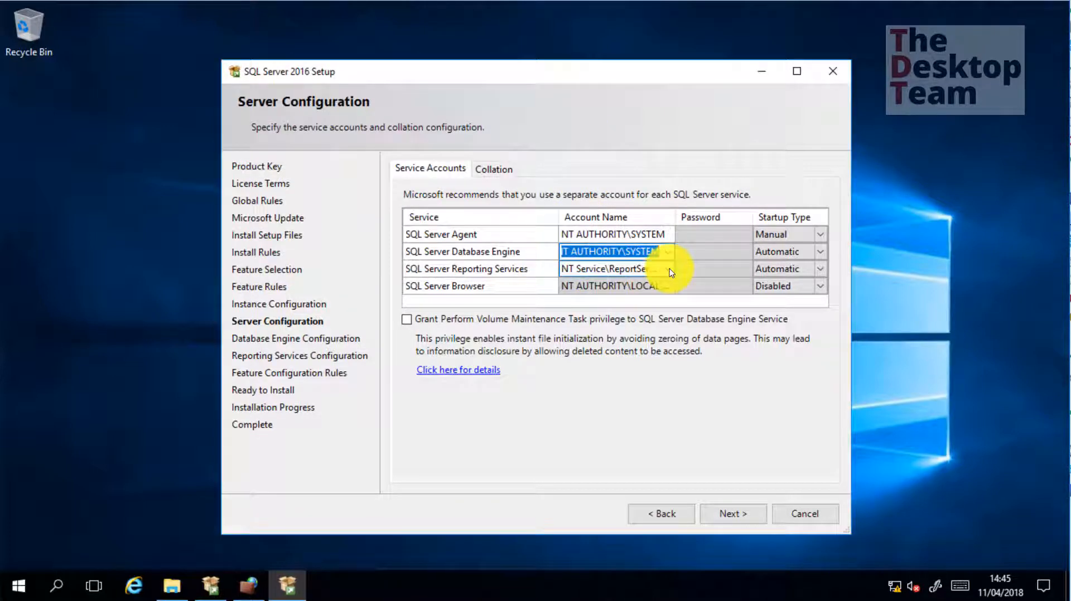
left_click(667, 269)
key("Return")
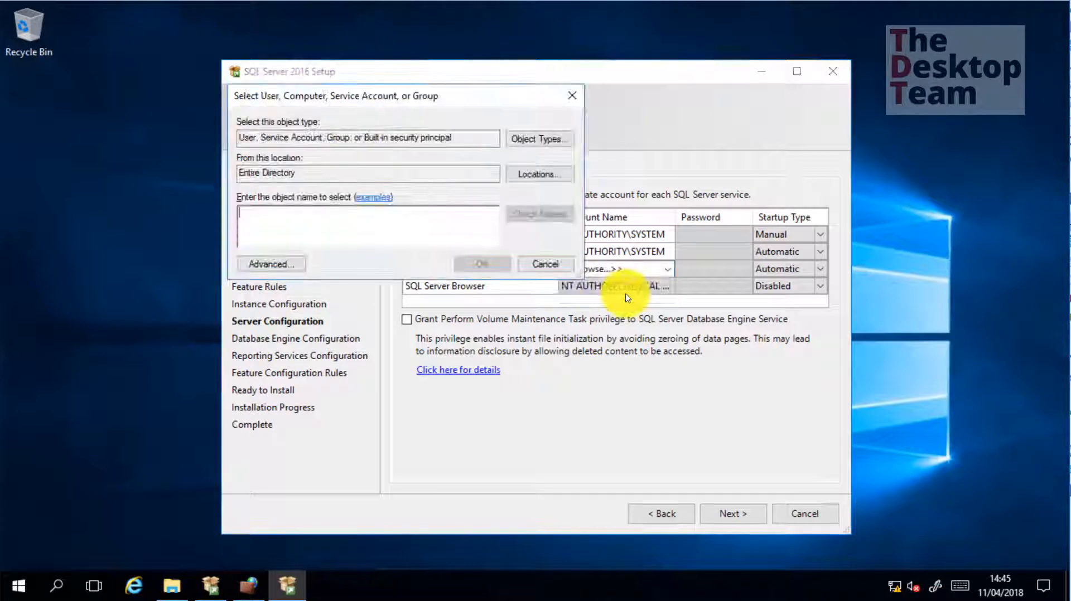
type("system")
left_click(548, 218)
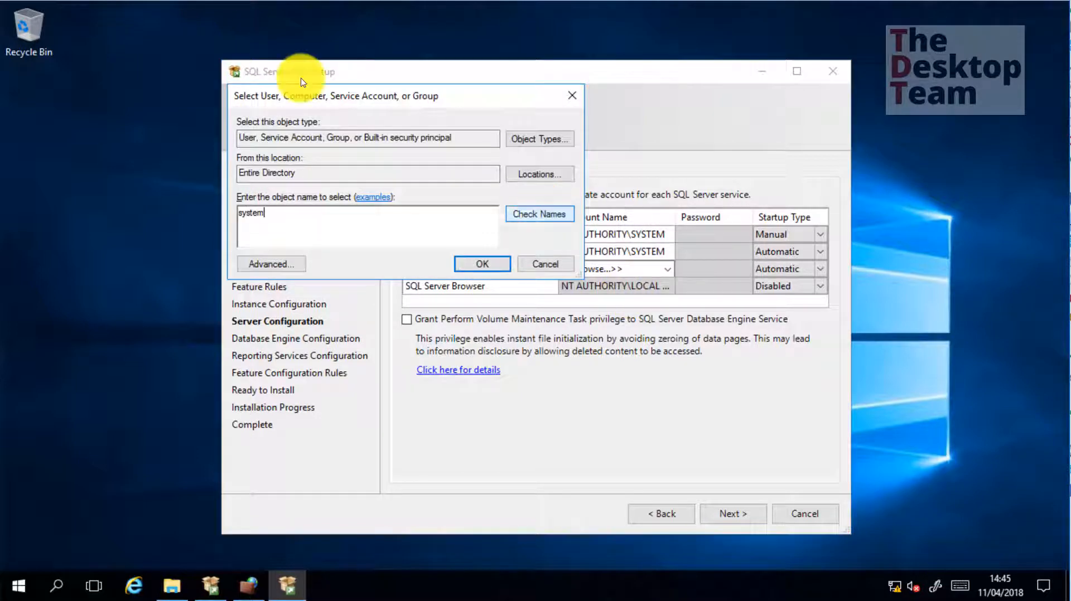
left_click(482, 264)
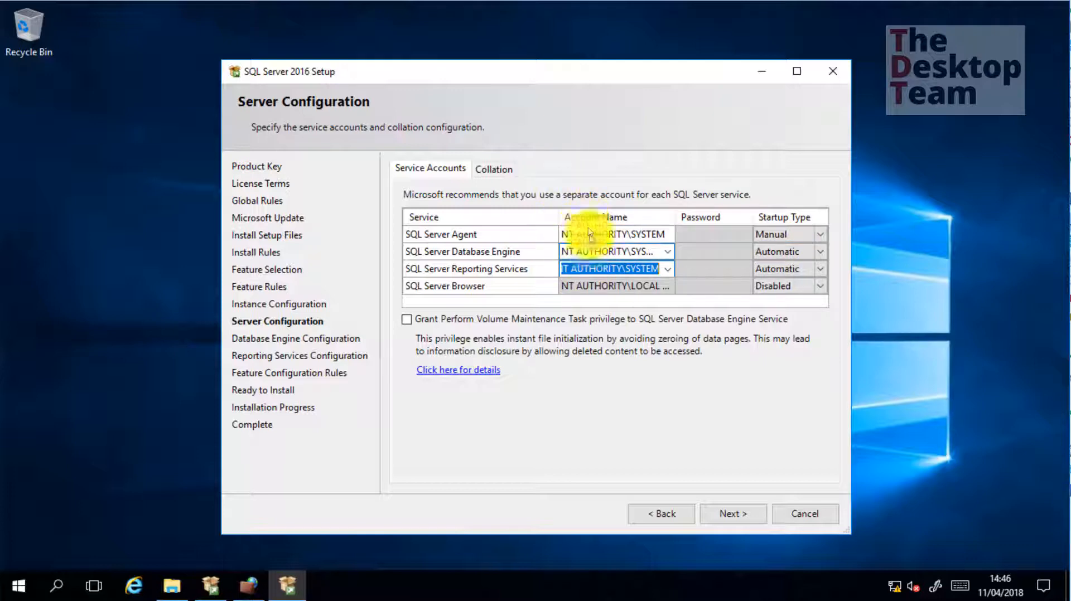
Step: Compare the Database Engine's default collation with the database collation requirement in the Configuration Manager documentation on supported SQL Server versions
left_click(502, 172)
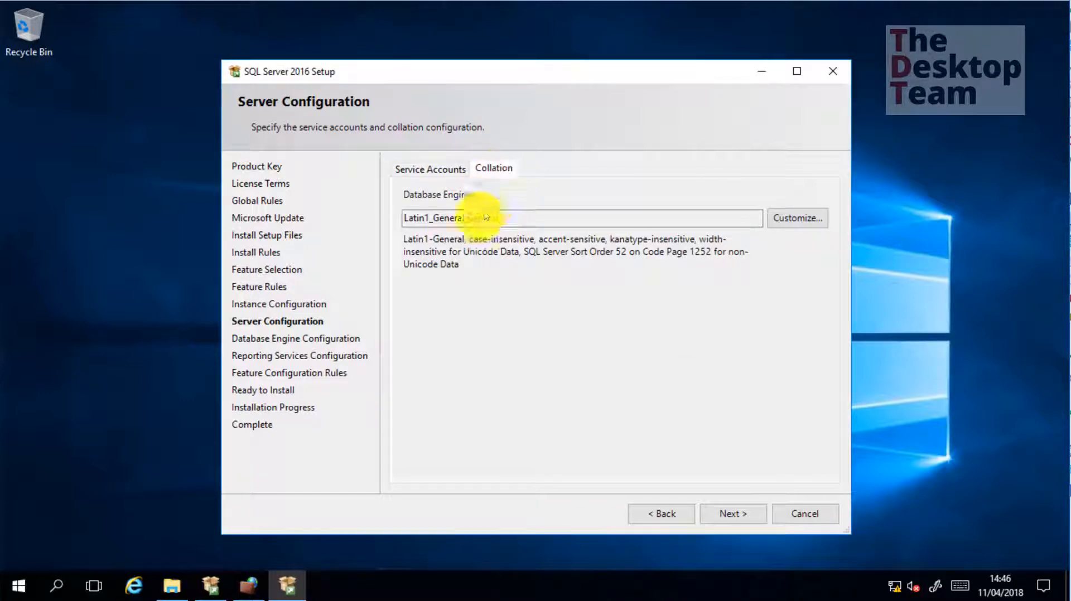
left_click_drag(409, 218, 529, 216)
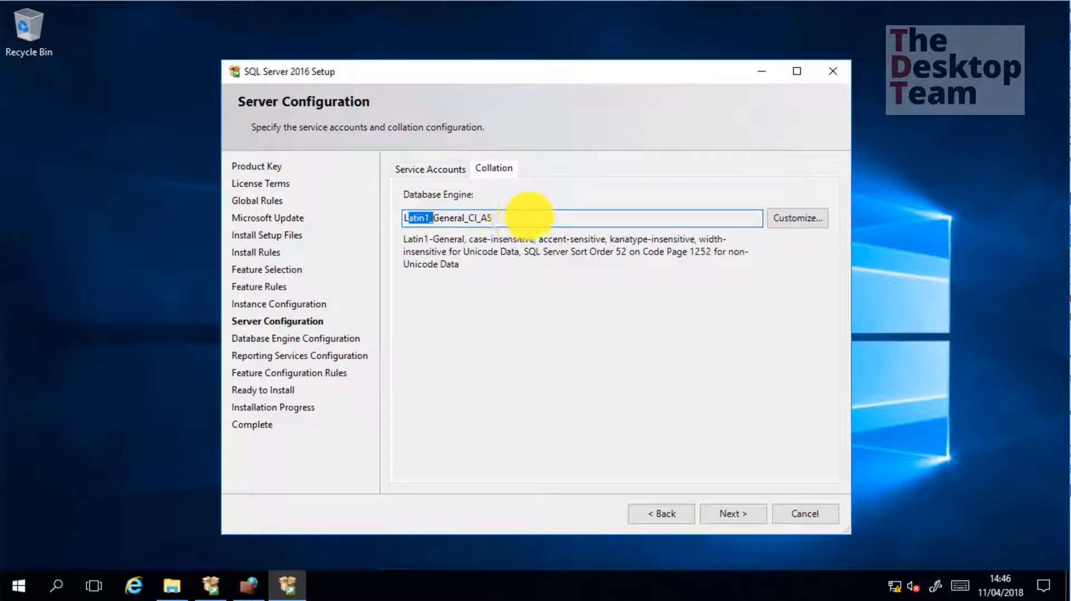
left_click(545, 215)
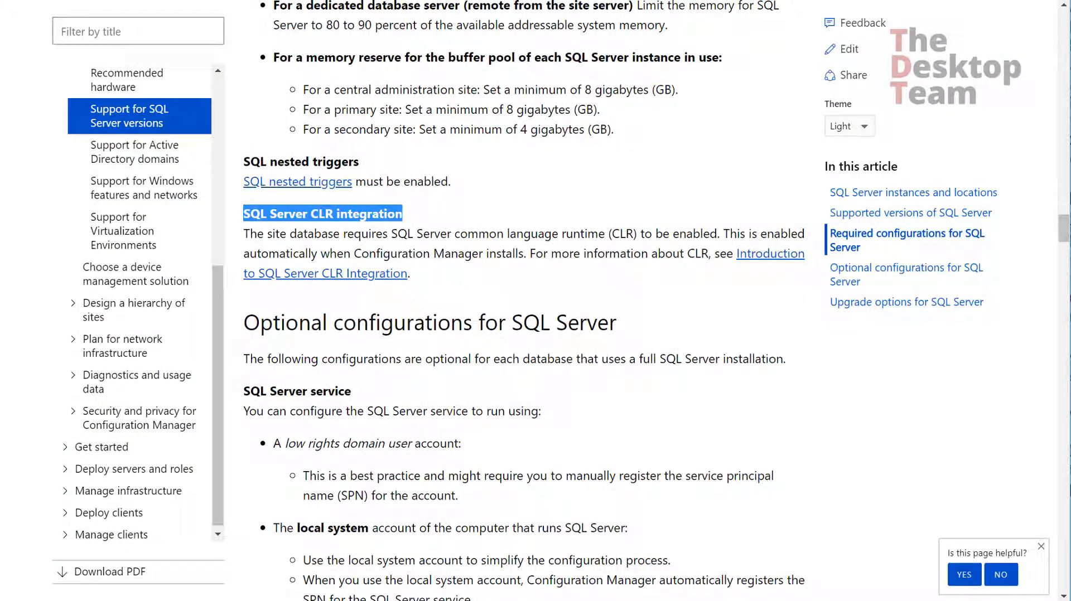
scroll(607, 195, "up", 7)
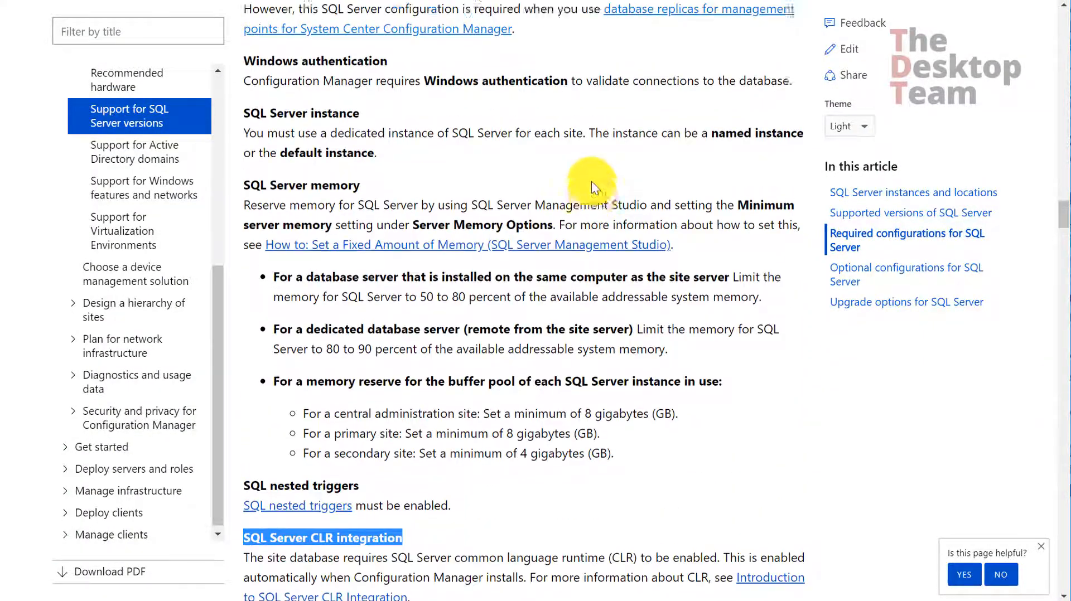
scroll(584, 179, "up", 4)
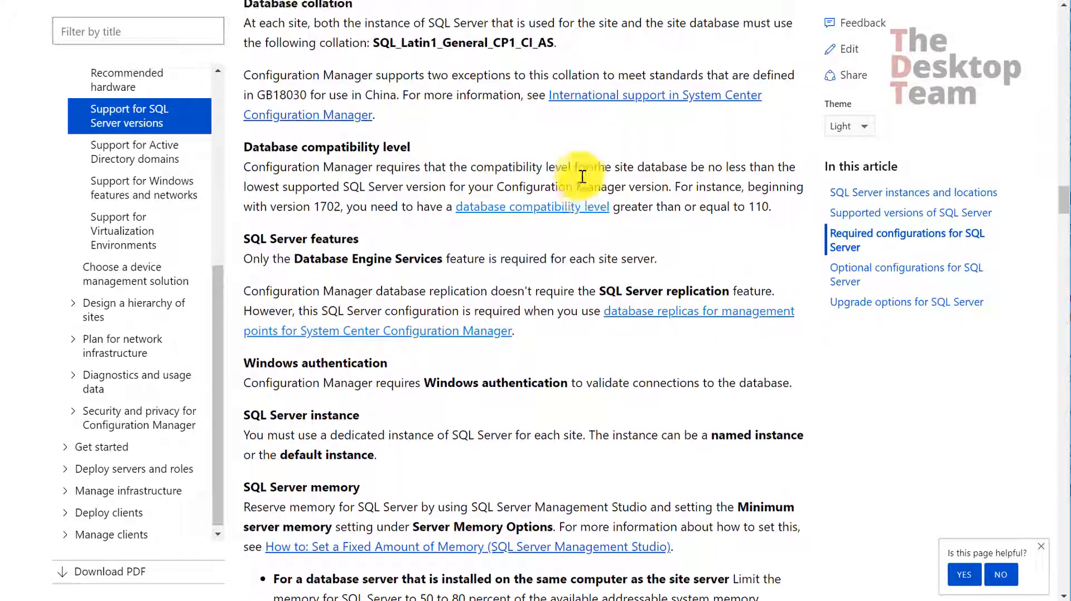
scroll(578, 180, "up", 1)
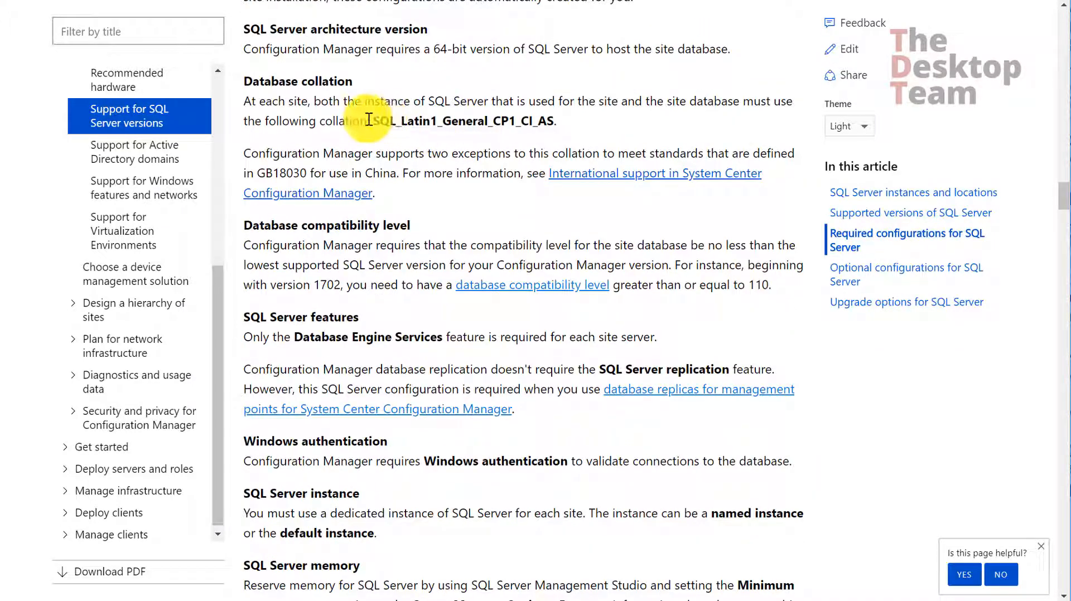
left_click_drag(372, 120, 466, 120)
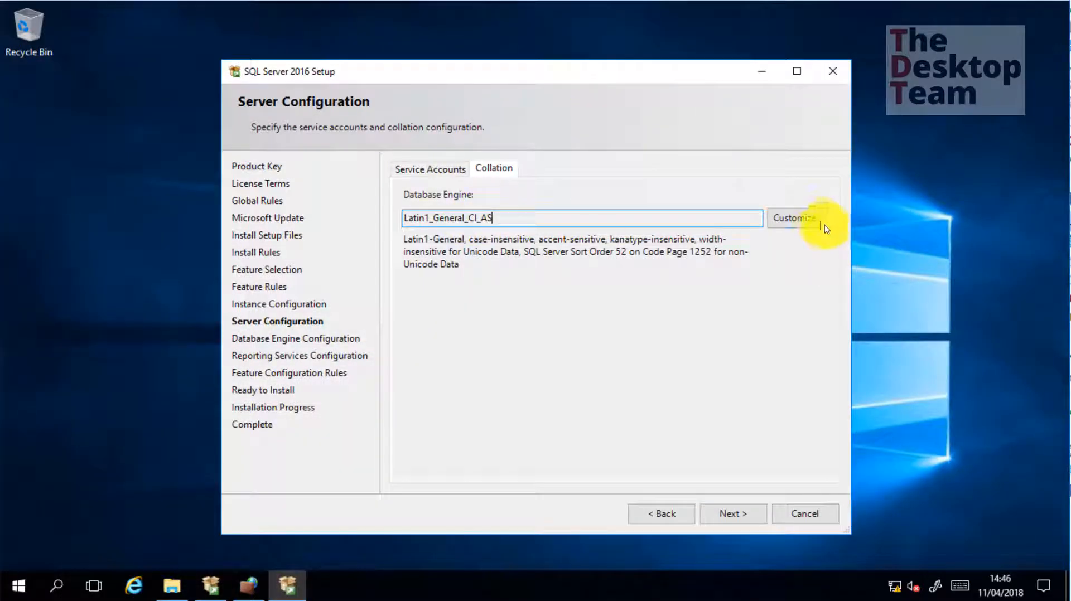
Step: Customize the Database Engine collation to the SQL collation SQL_Latin1_General_CP1_CI_AS, checking it against the documentation, and continue to Database Engine Configuration
left_click(816, 220)
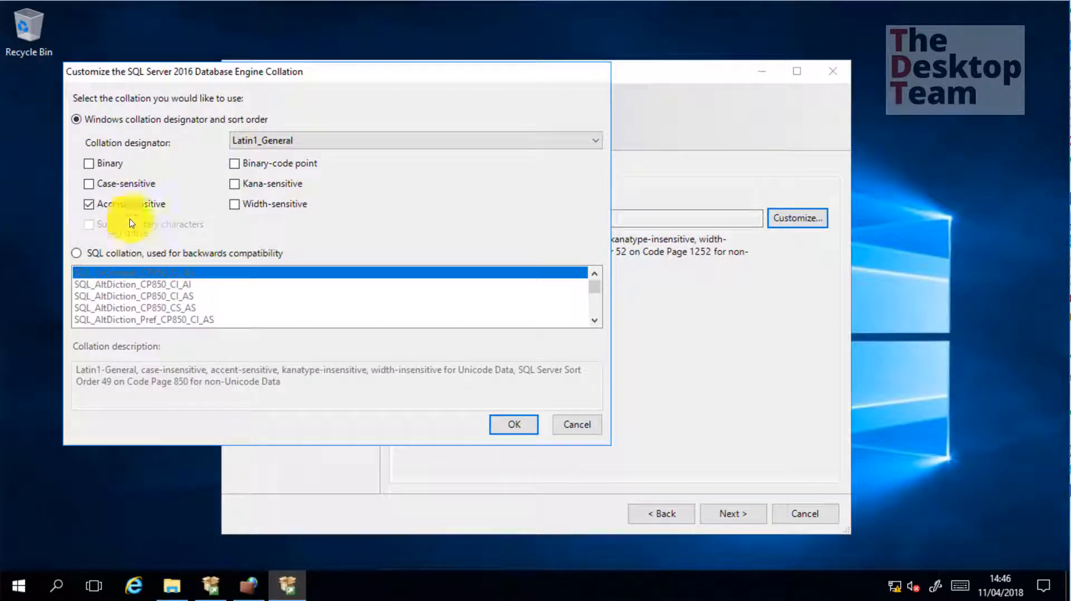
left_click(110, 258)
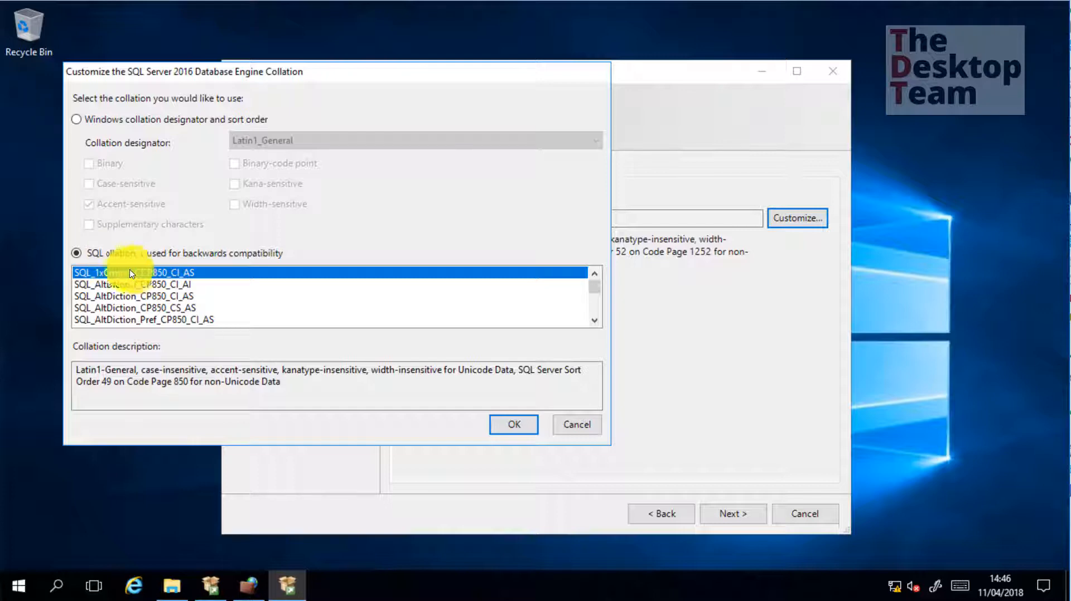
key("Down")
key("Down")
key("Down")
key("Down")
key("Down")
key("Down")
key("Down")
key("Down")
key("Down")
key("Down")
key("Down")
key("Down")
key("Down")
key("Down")
key("Down")
key("Down")
key("Down")
key("Down")
key("Down")
key("Down")
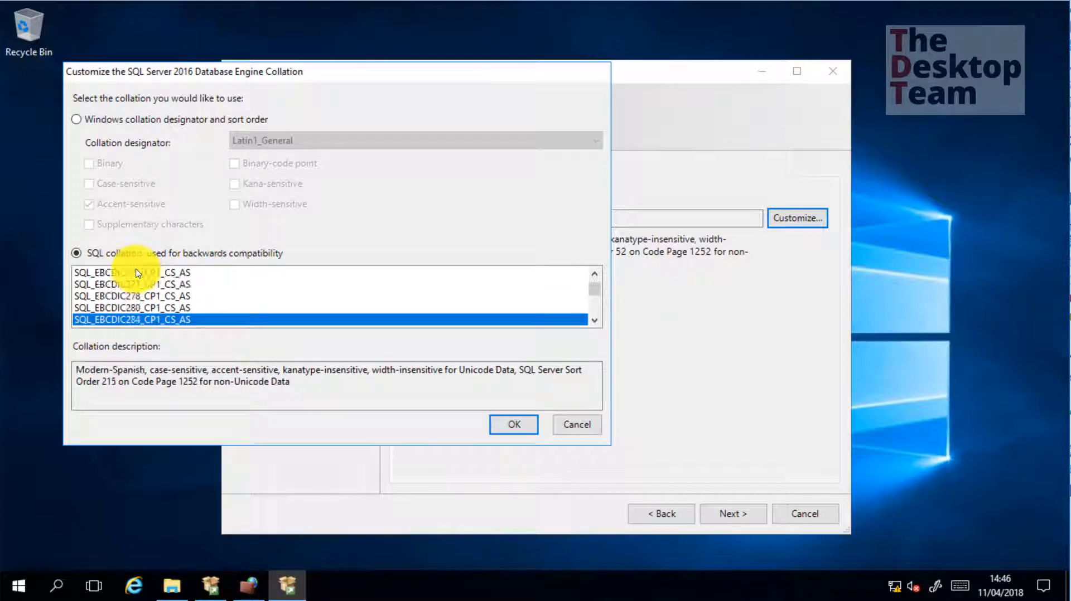
key("Down")
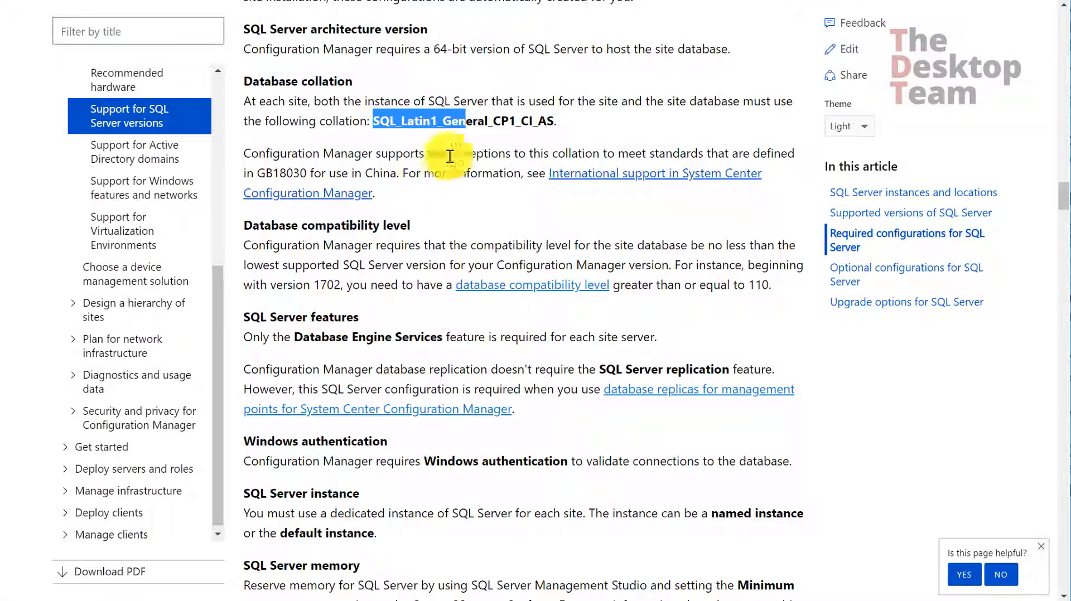
left_click(489, 101)
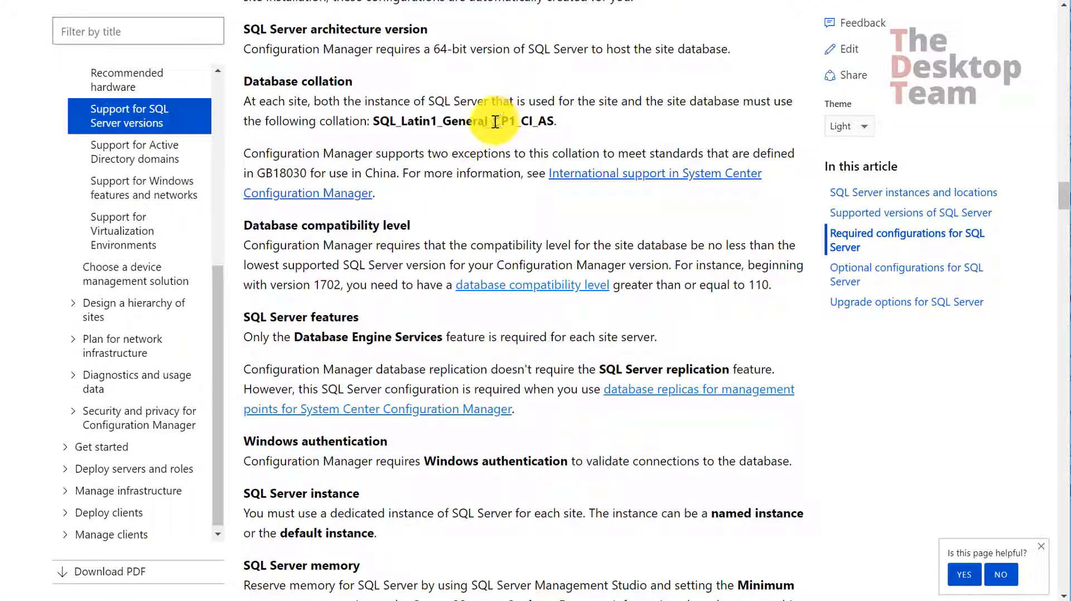
left_click_drag(494, 121, 559, 121)
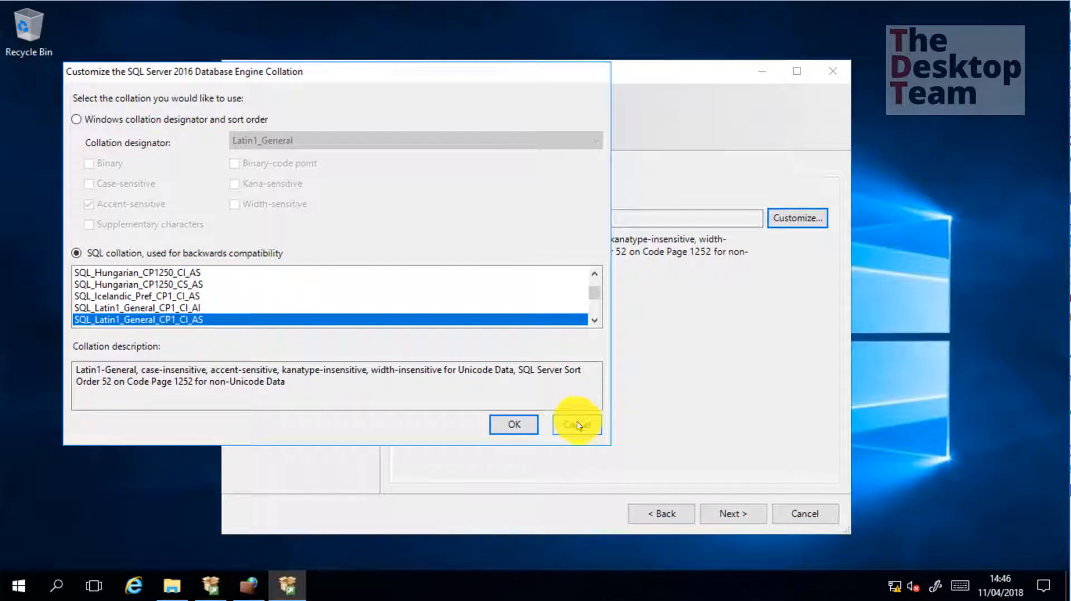
left_click(527, 419)
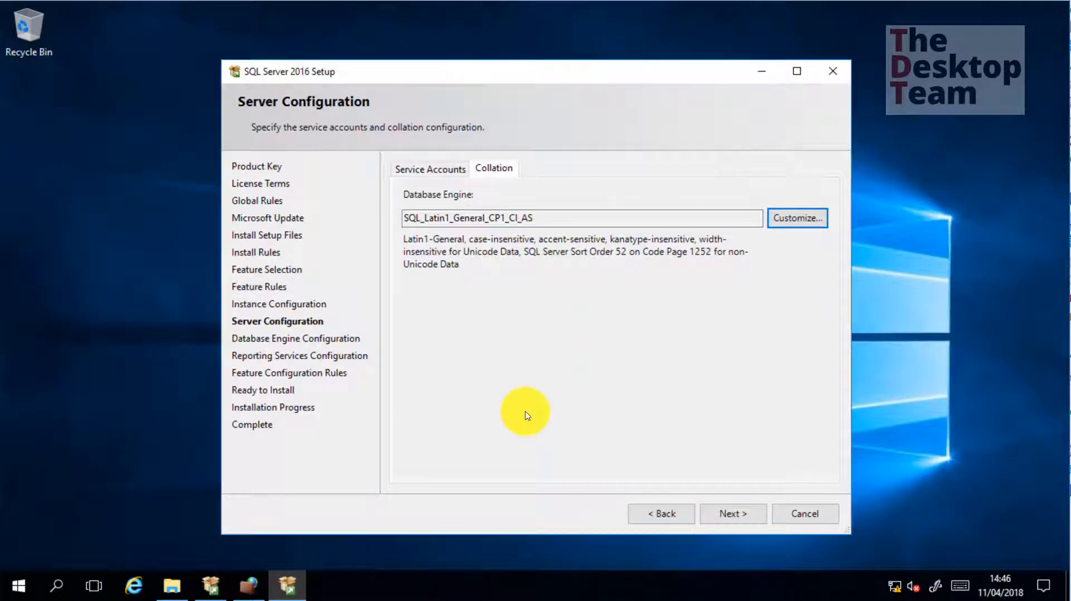
left_click(735, 514)
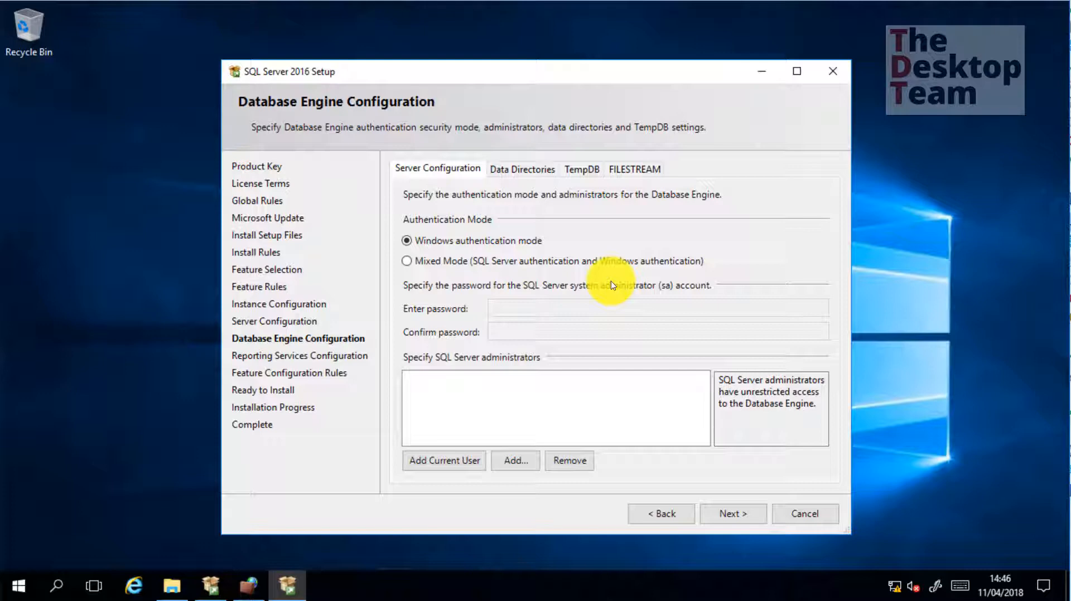
Step: Add the current user and the SCCM Admins group as SQL Server administrators
left_click(434, 457)
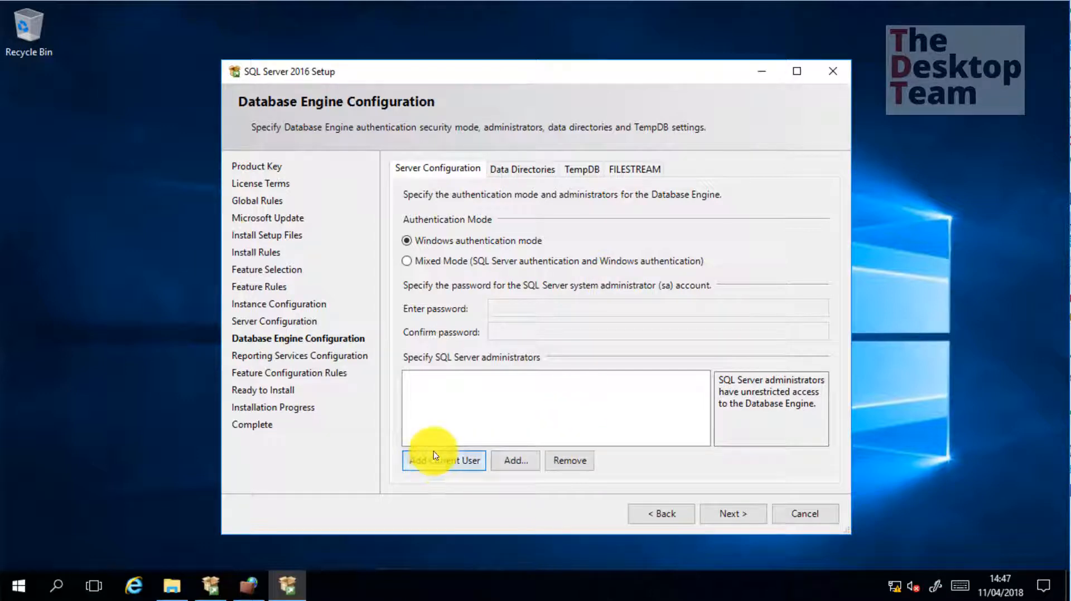
left_click(515, 462)
type("s")
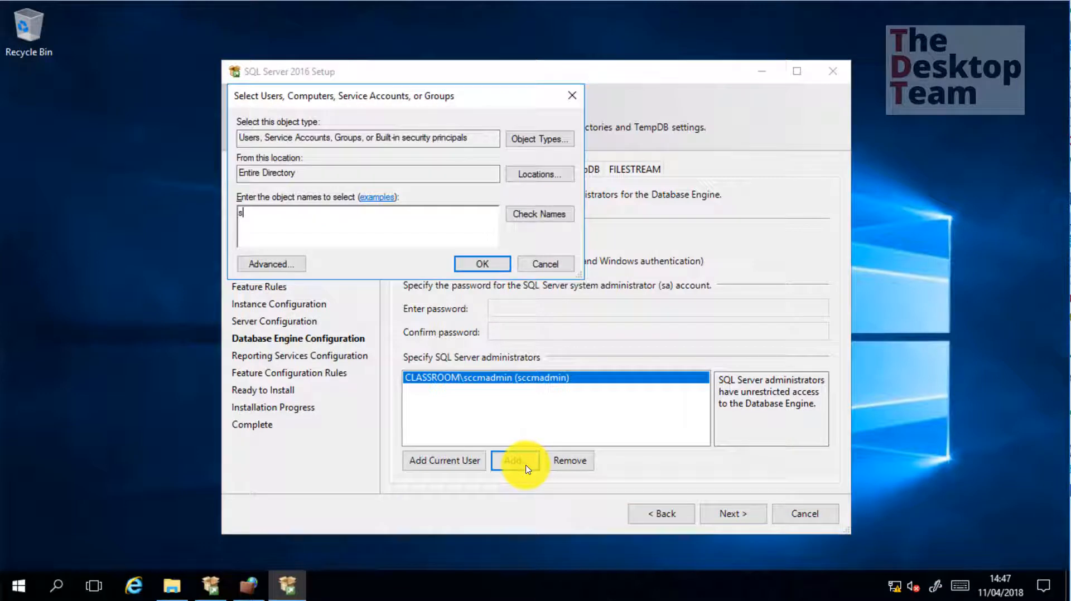
type("ccm adm")
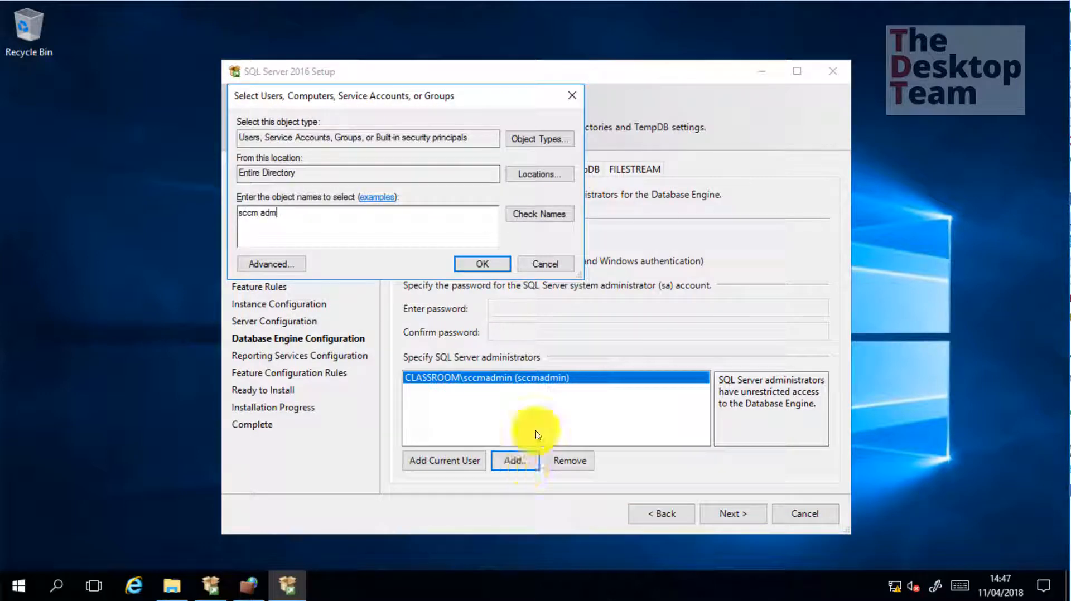
left_click(538, 215)
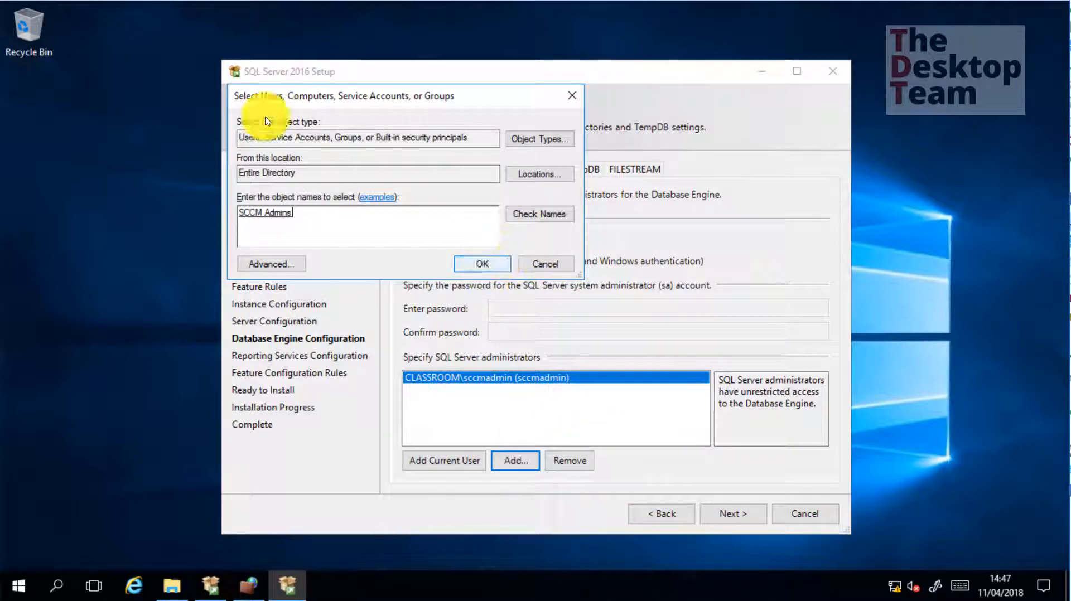
left_click(483, 267)
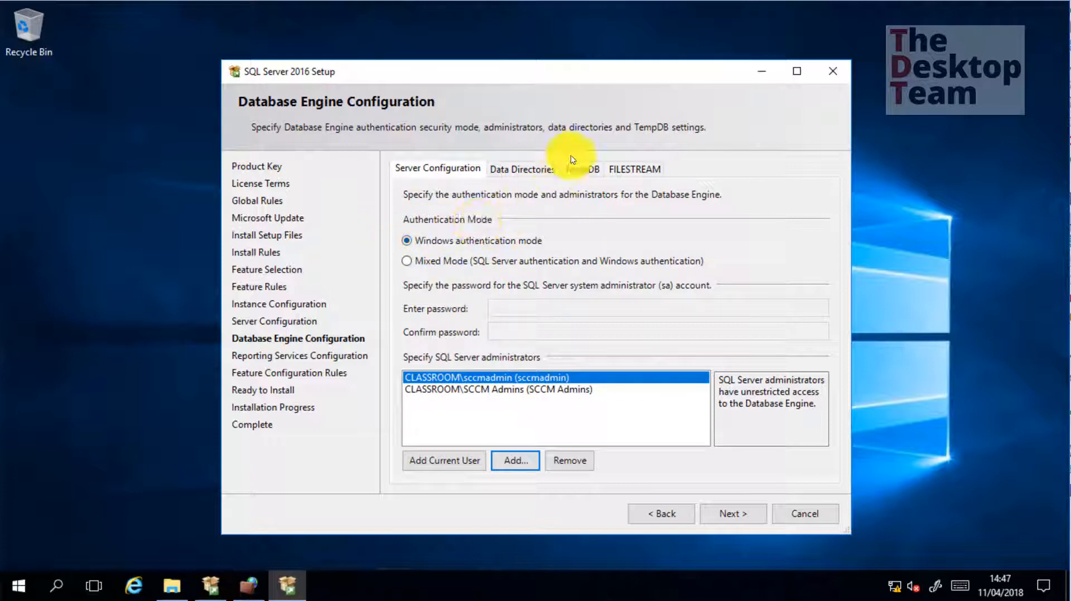
Step: Review the data directories and TempDB settings, keep them, and accept Install and configure for Reporting Services to reach Ready to Install
left_click(513, 168)
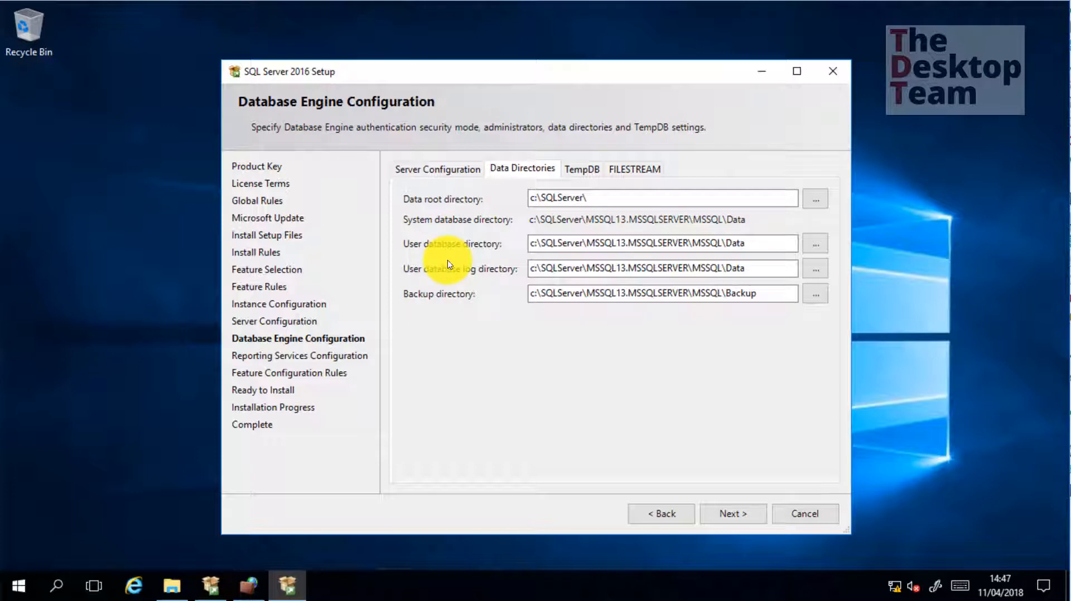
left_click(580, 169)
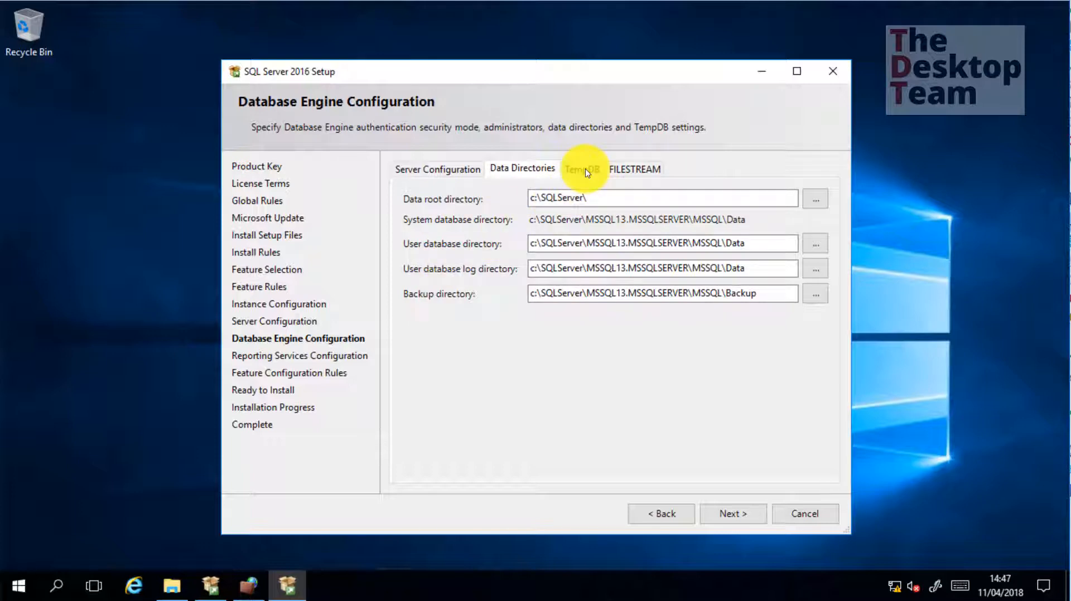
left_click(587, 174)
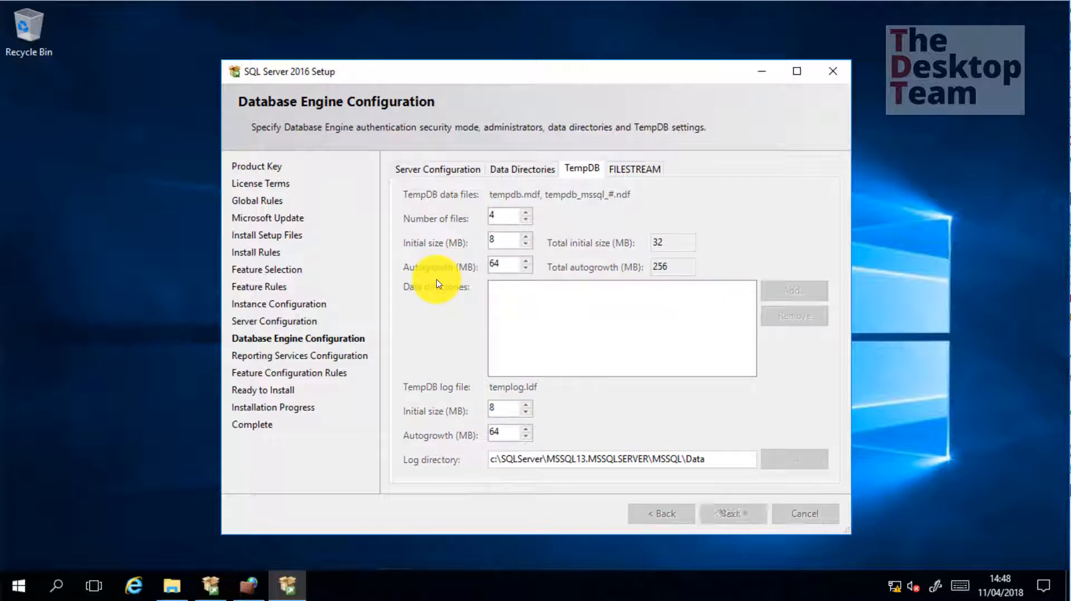
left_click(749, 514)
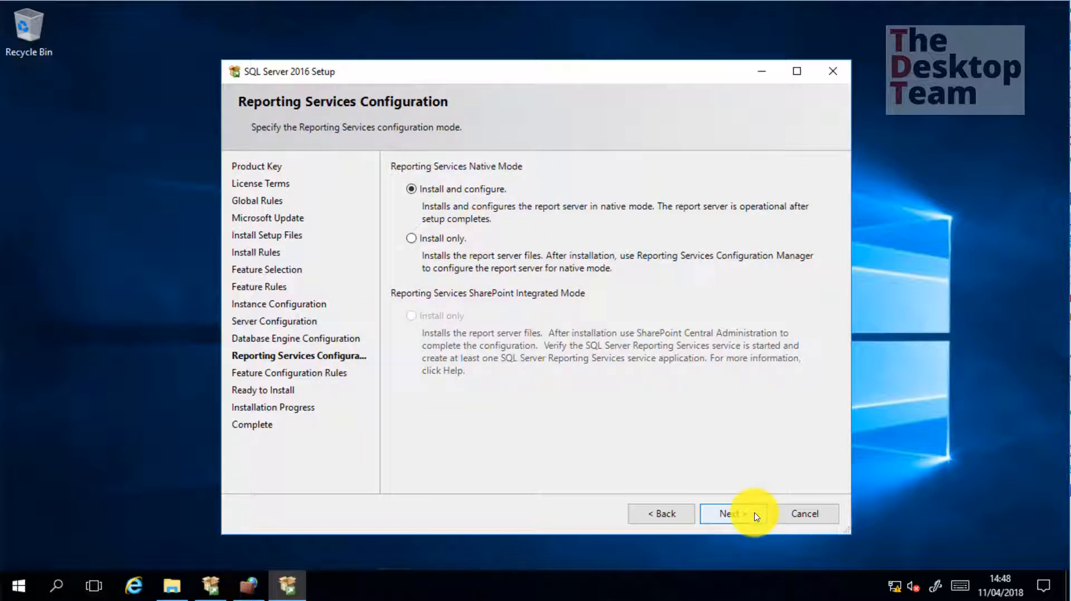
left_click(731, 514)
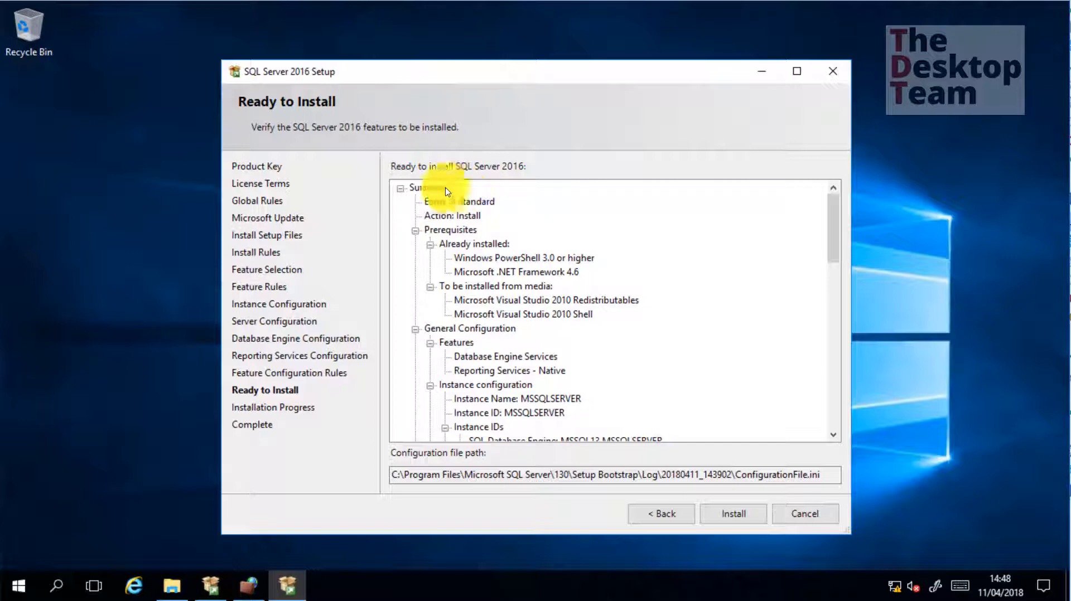
Step: Review the installation summary and configuration file path, and run the SQL Server installation through to closing the setup wizard
left_click_drag(836, 211, 719, 419)
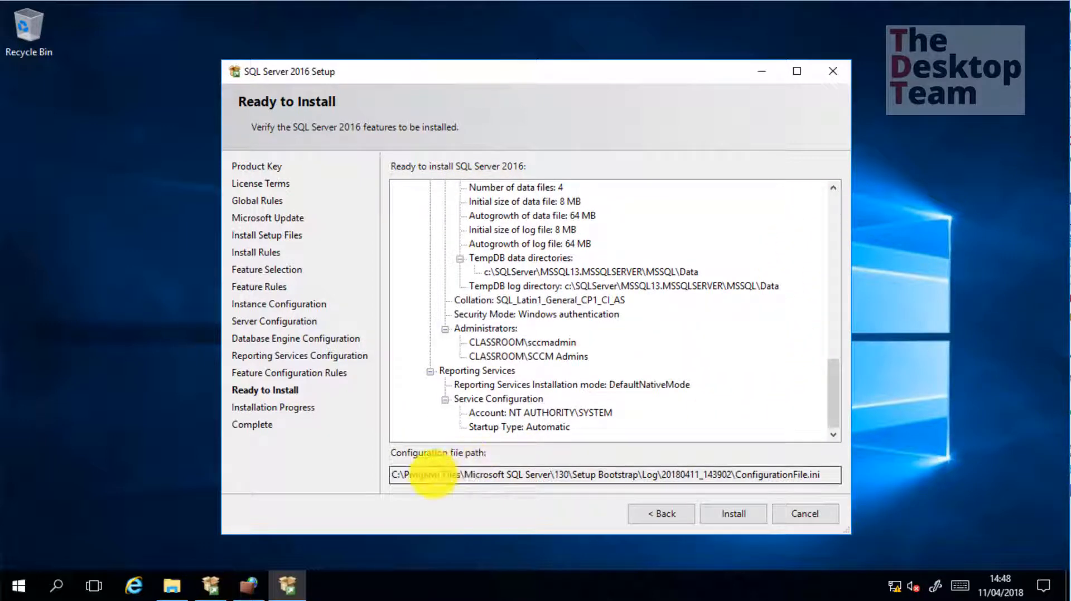
left_click_drag(432, 475, 849, 462)
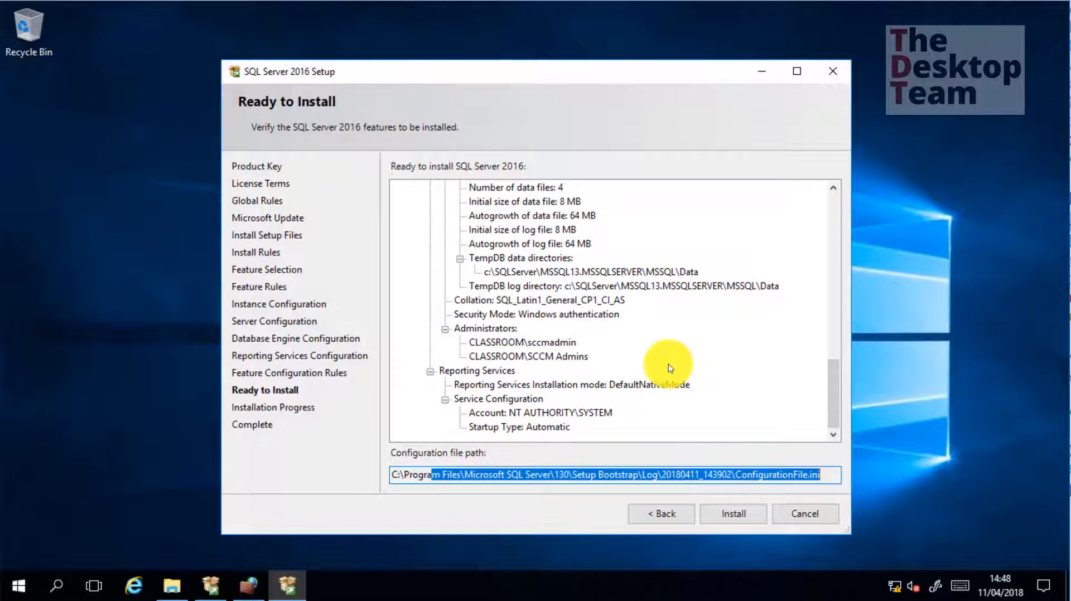
left_click(659, 397)
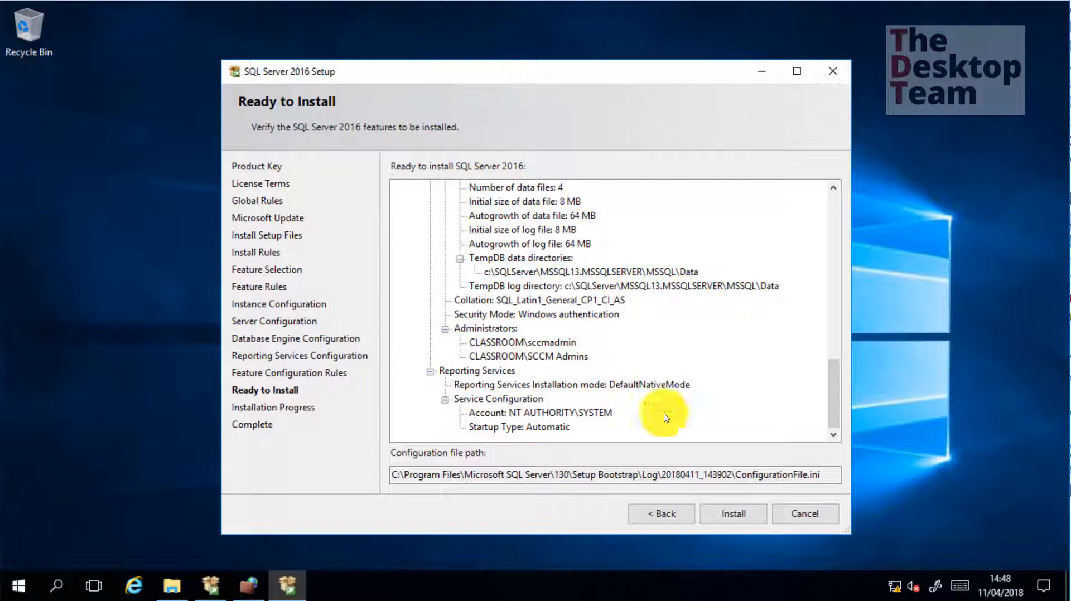
left_click(735, 517)
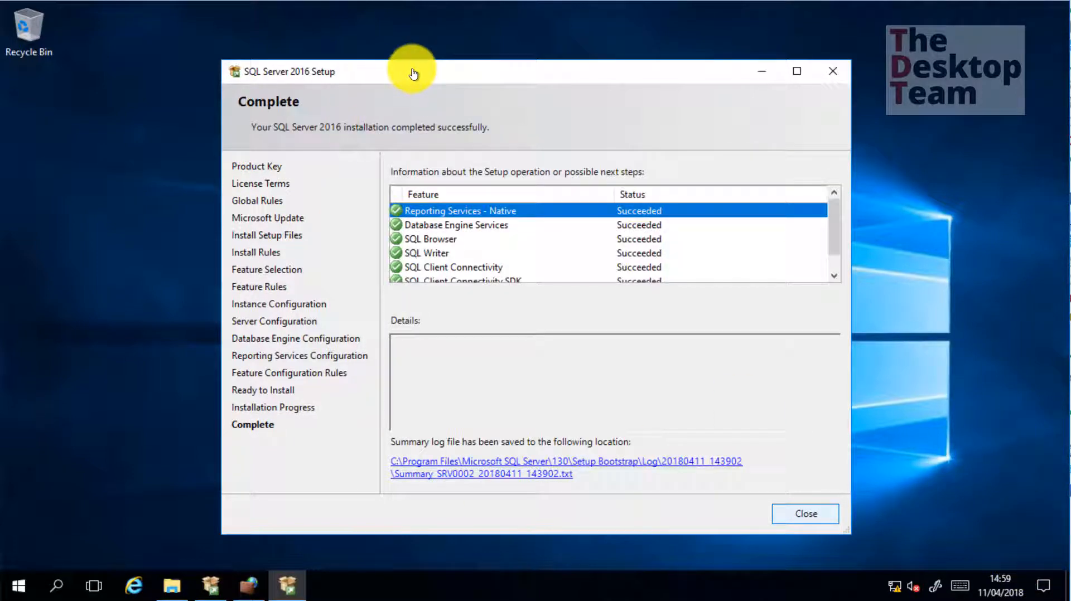
left_click(819, 519)
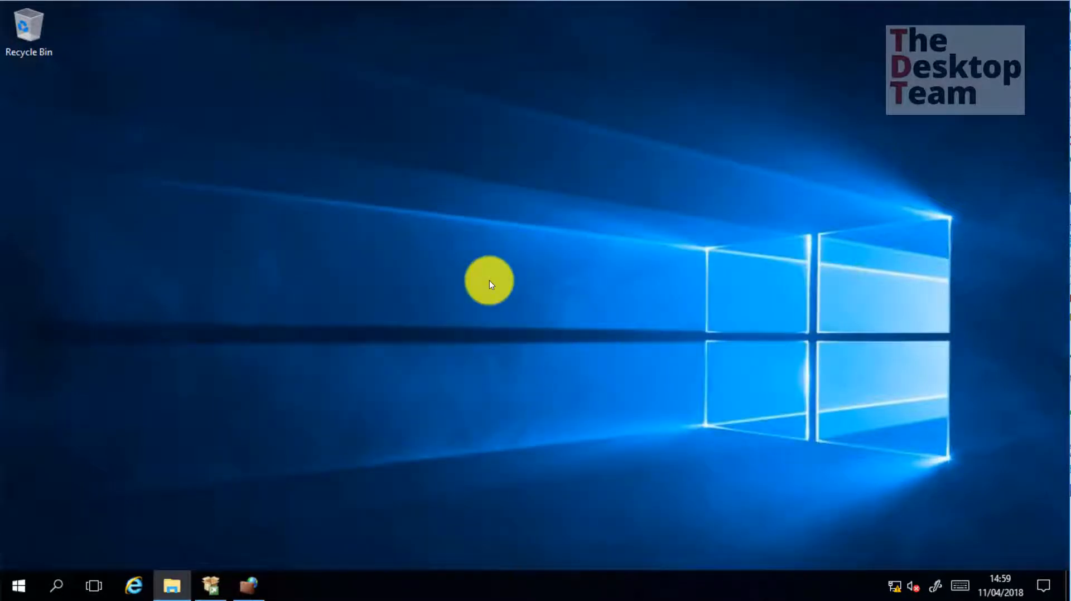
Step: Close the Windows Firewall with Advanced Security and SQL Server Installation Center windows
left_click(248, 586)
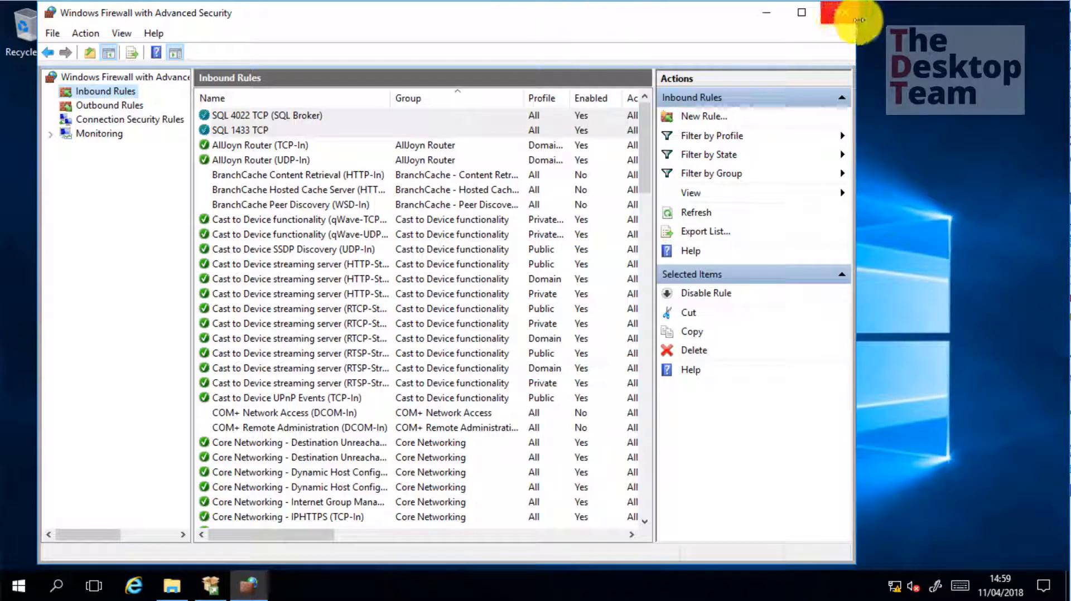
left_click(824, 21)
left_click(210, 585)
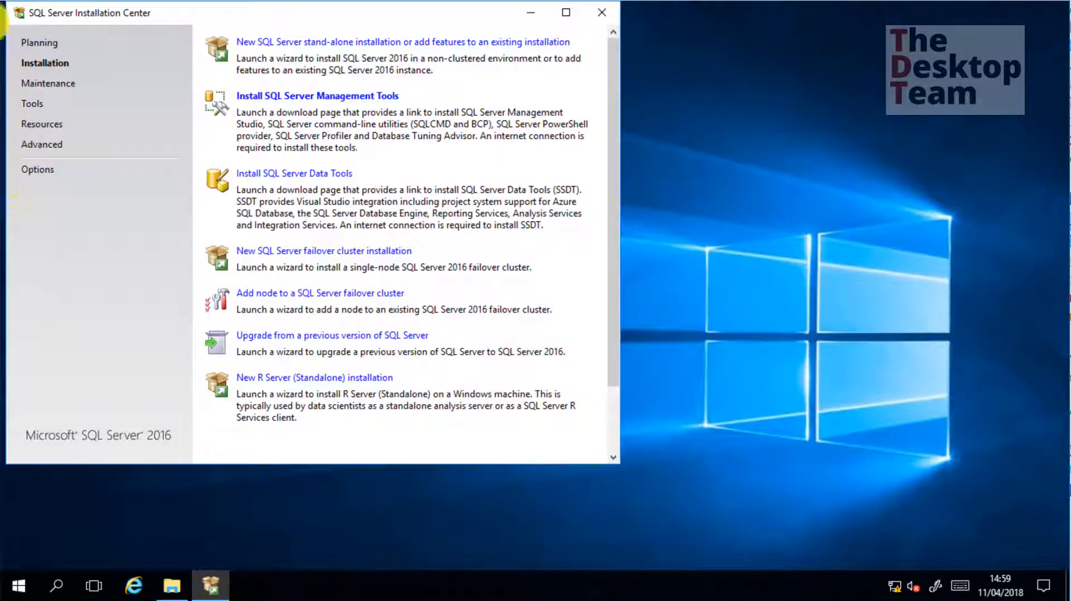
left_click(601, 15)
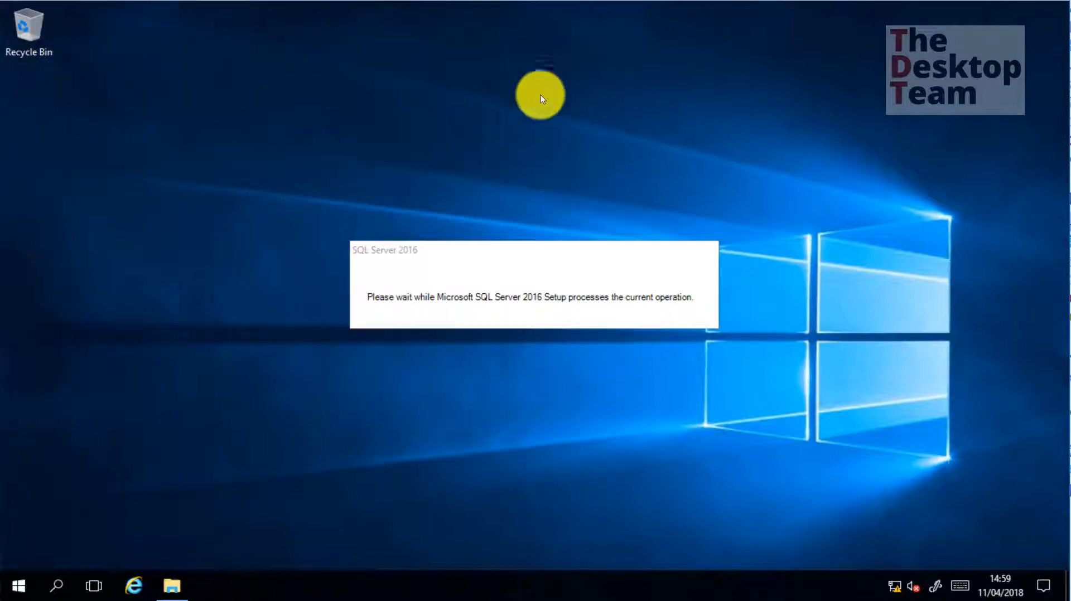
Step: Browse to the network share \\srv0001\TrainingFiles\Source and open its SQLMgmt folder
left_click(172, 584)
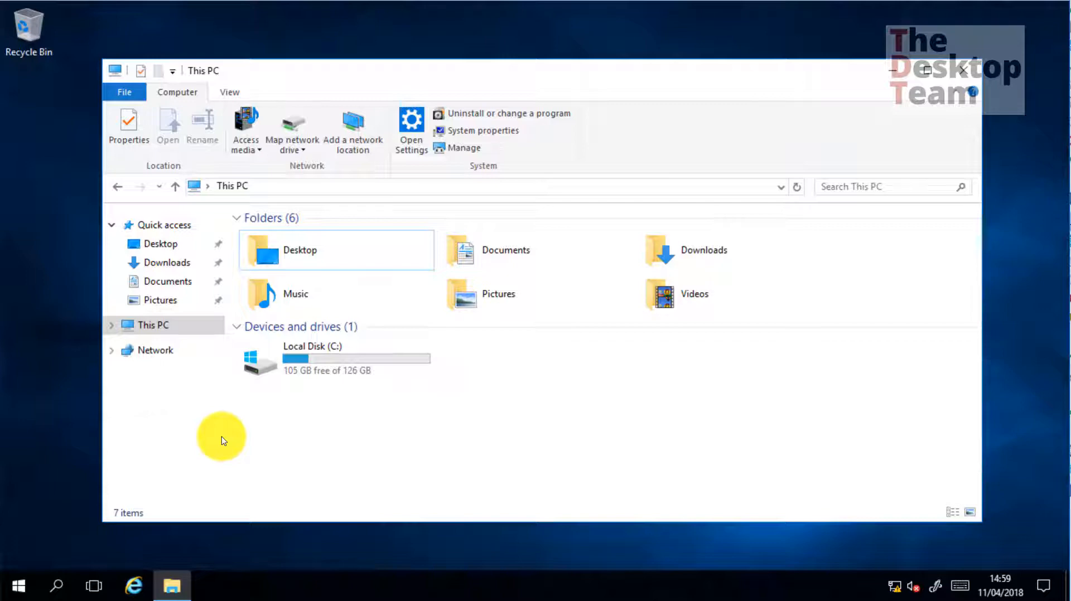
left_click(314, 186)
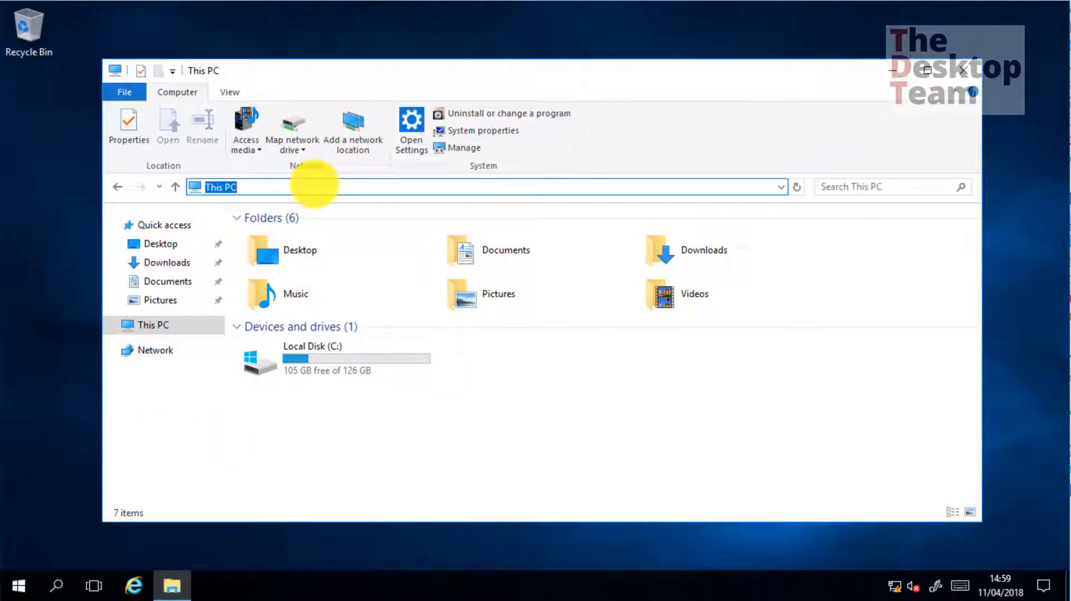
type("\\\\")
key("Down")
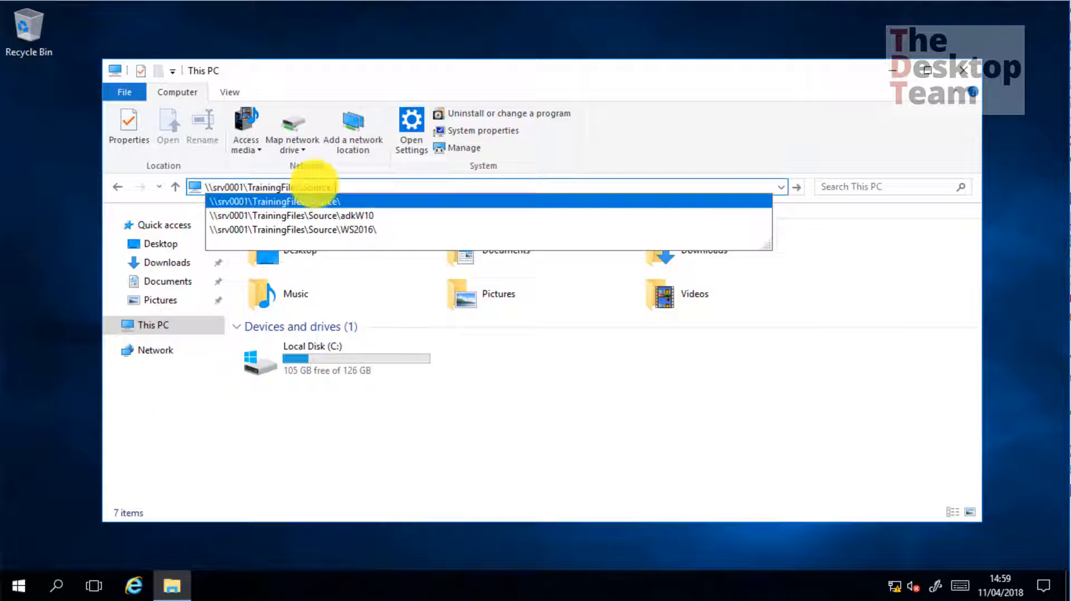
key("Return")
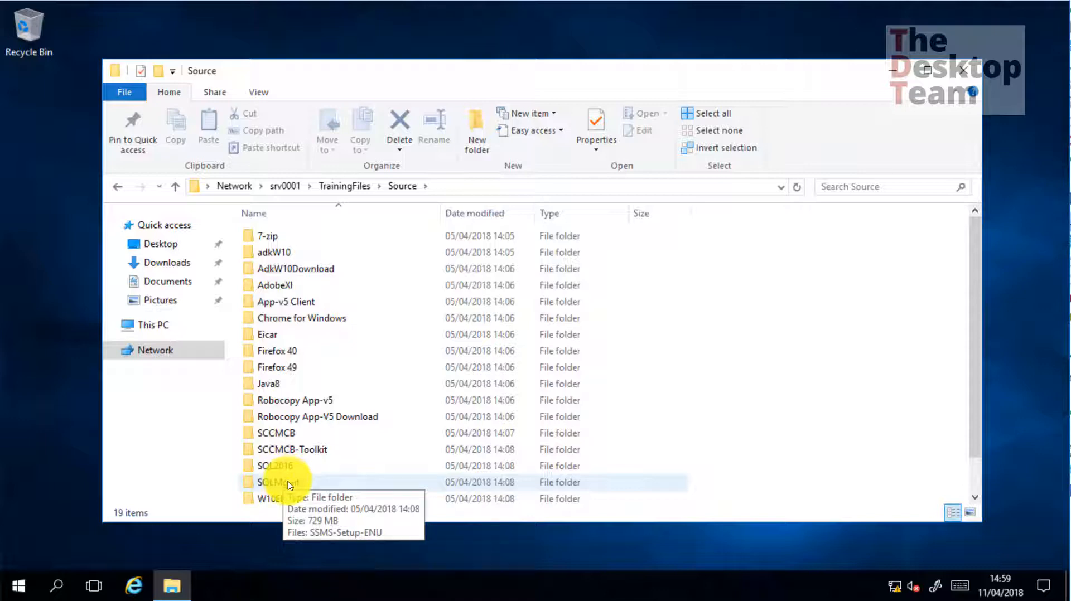
double_click(284, 482)
Step: Run SSMS-Setup-ENU as administrator, install SQL Server Management Studio, and restart the server to complete setup
left_click(311, 239)
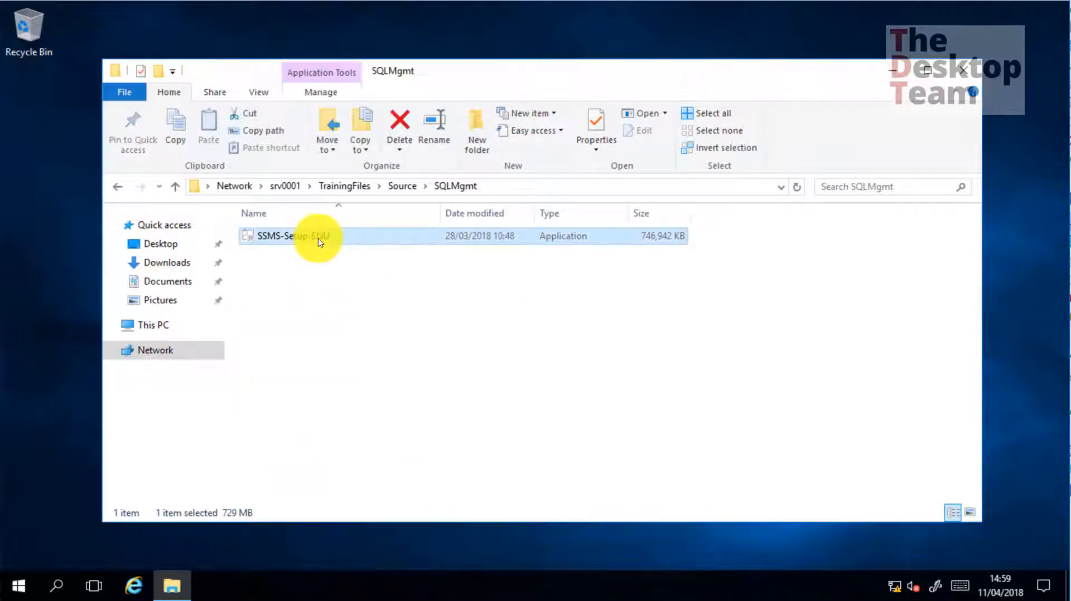
right_click(316, 239)
left_click(343, 268)
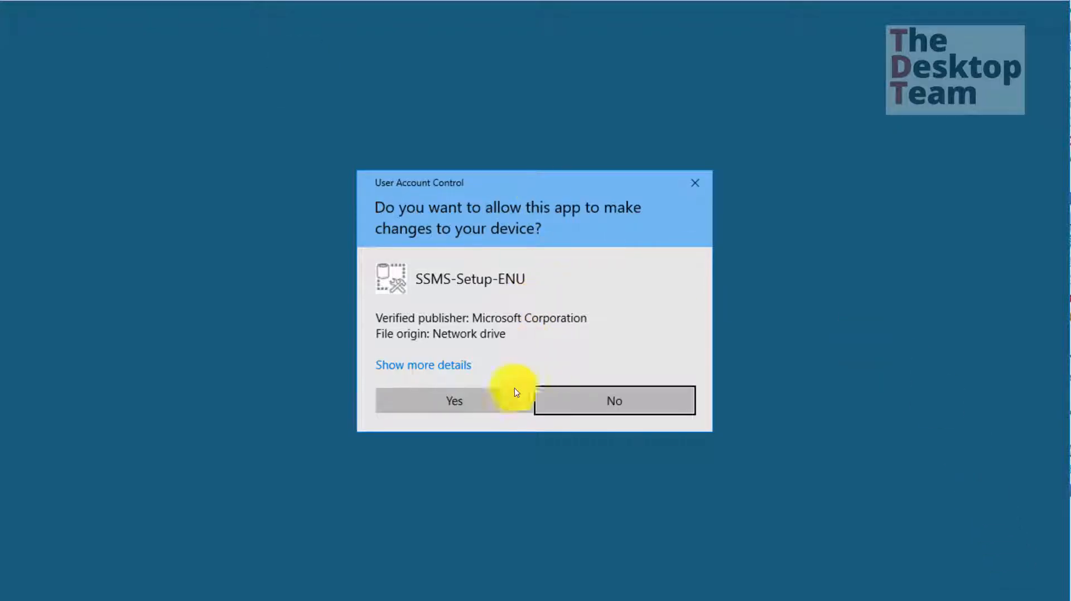
left_click(487, 407)
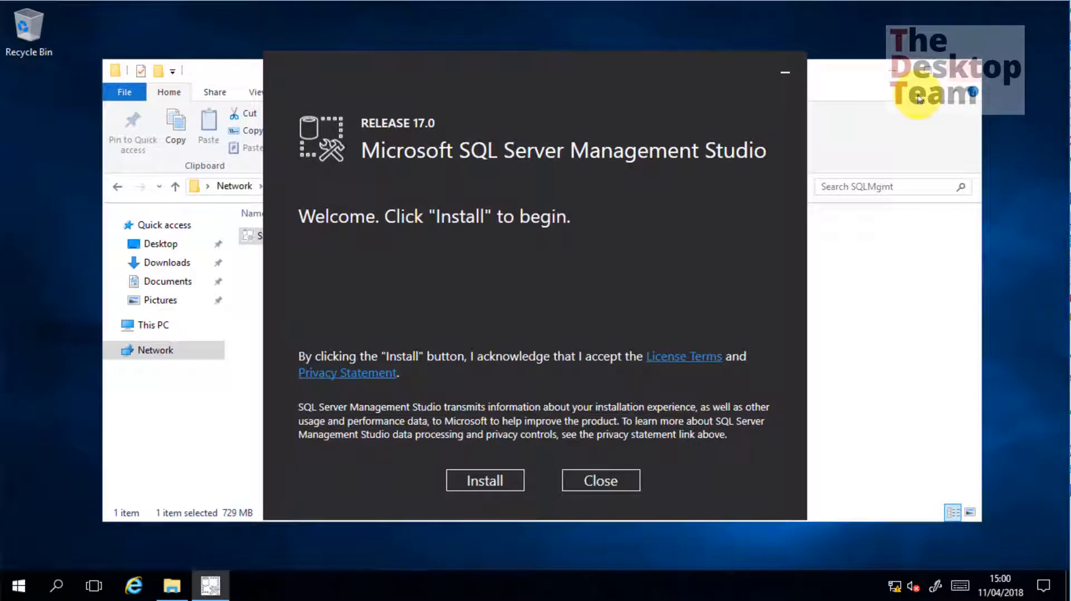
left_click(959, 70)
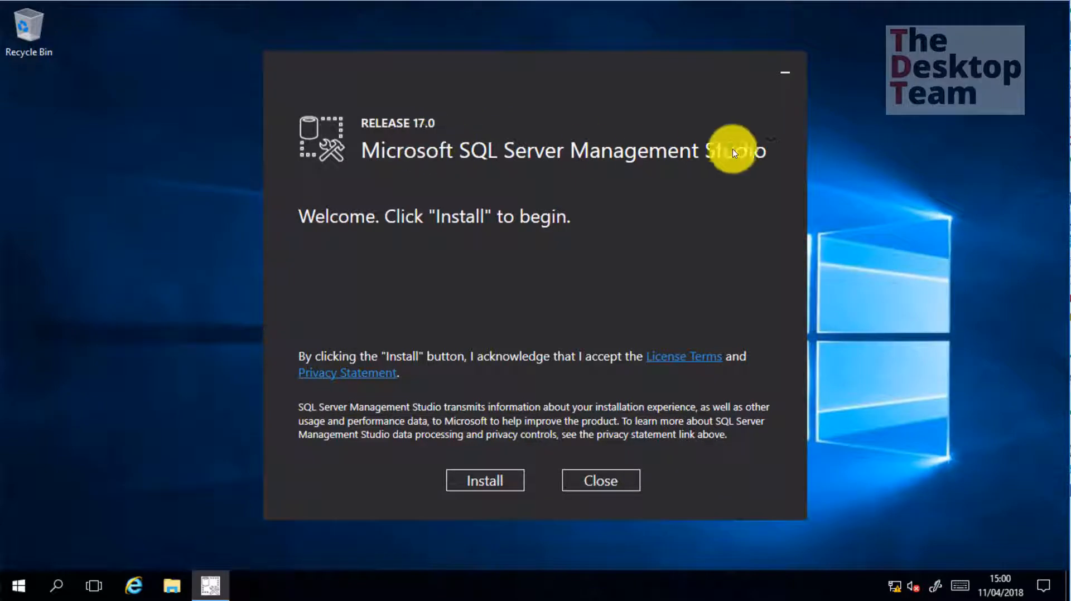
left_click(490, 484)
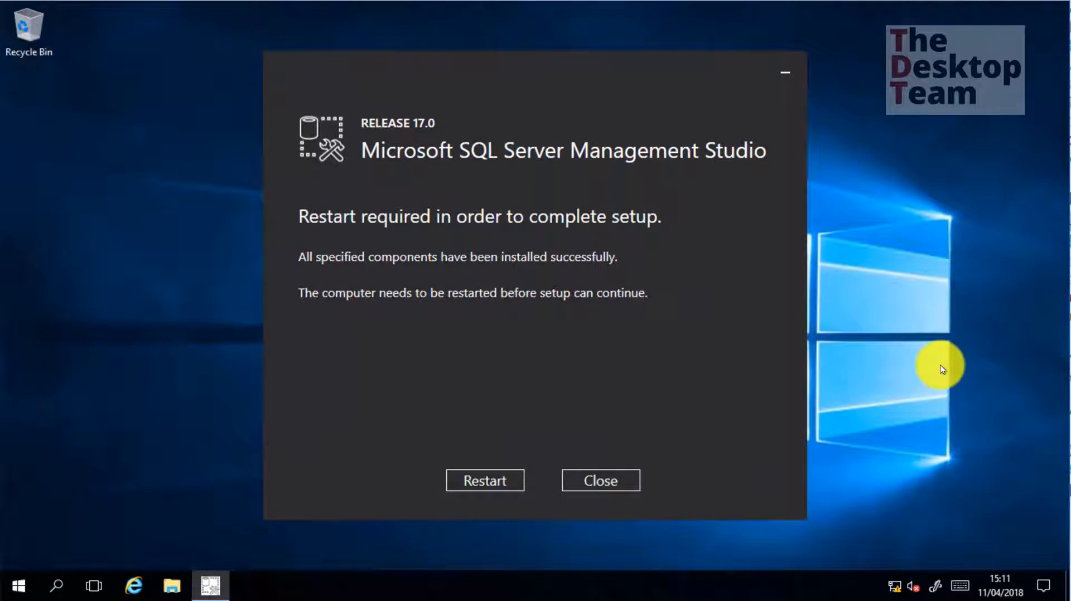
left_click(508, 483)
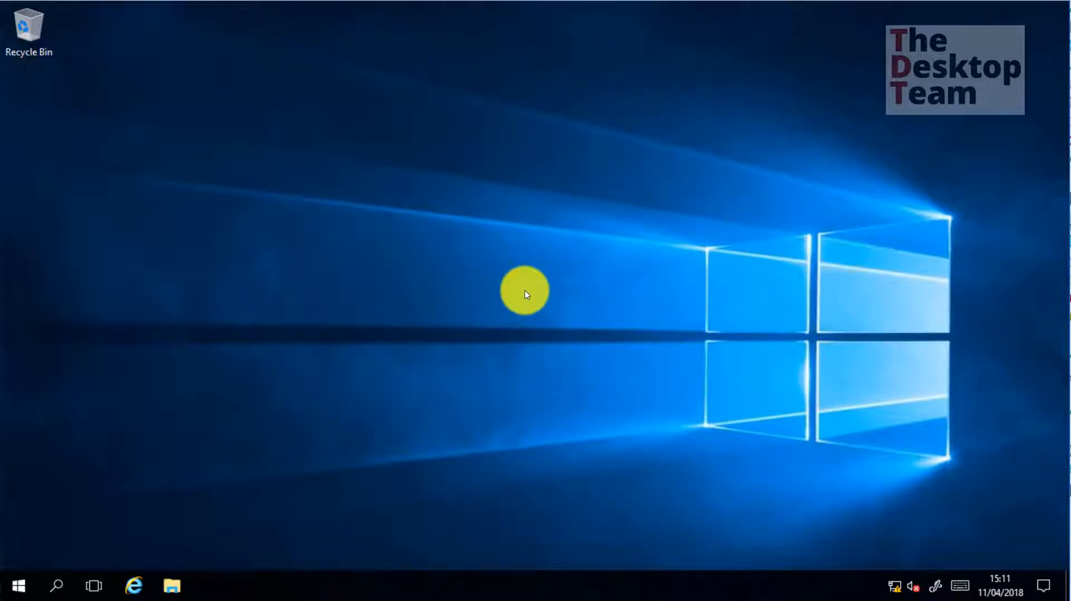
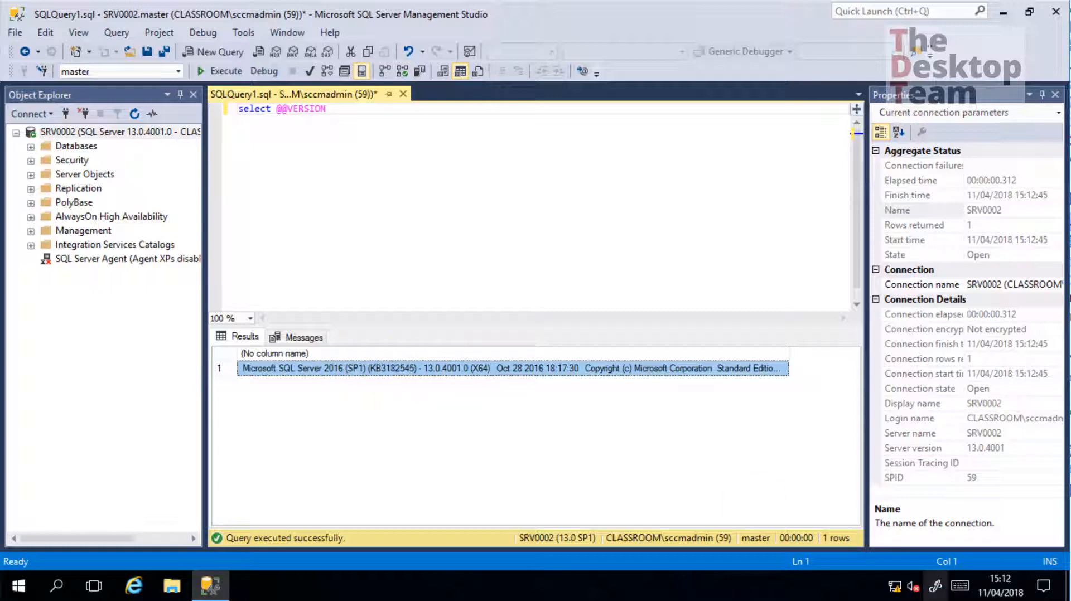
left_click(343, 110)
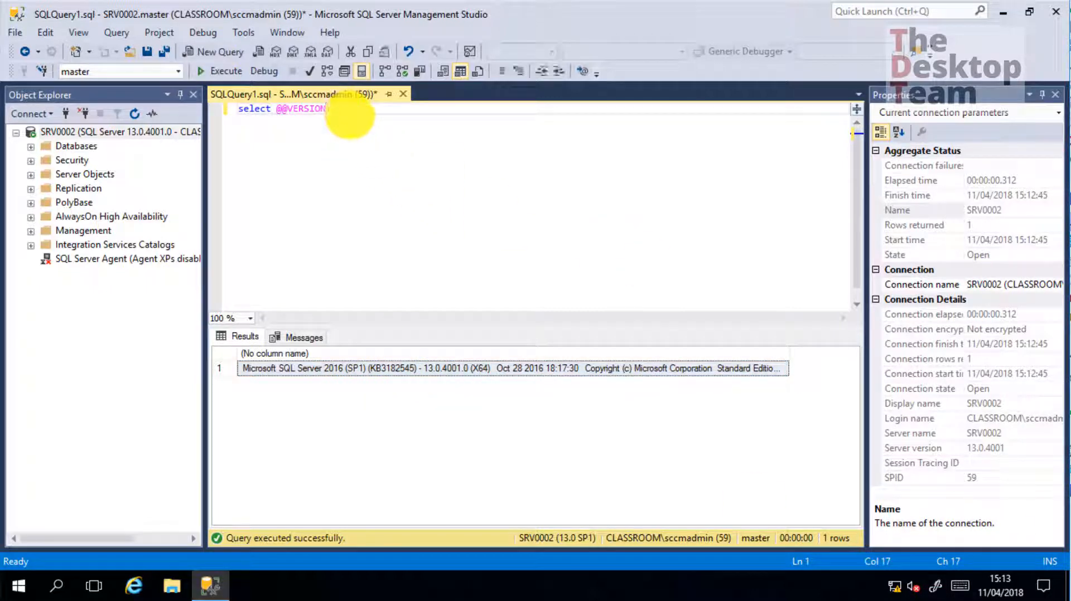
key("ctrl+shift+Left")
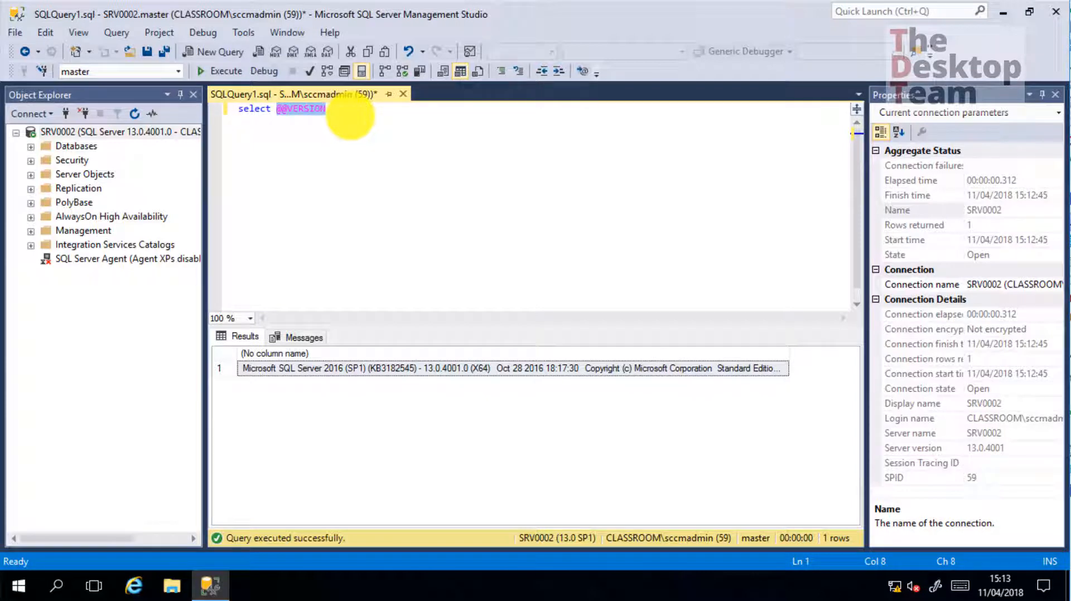
type("ser")
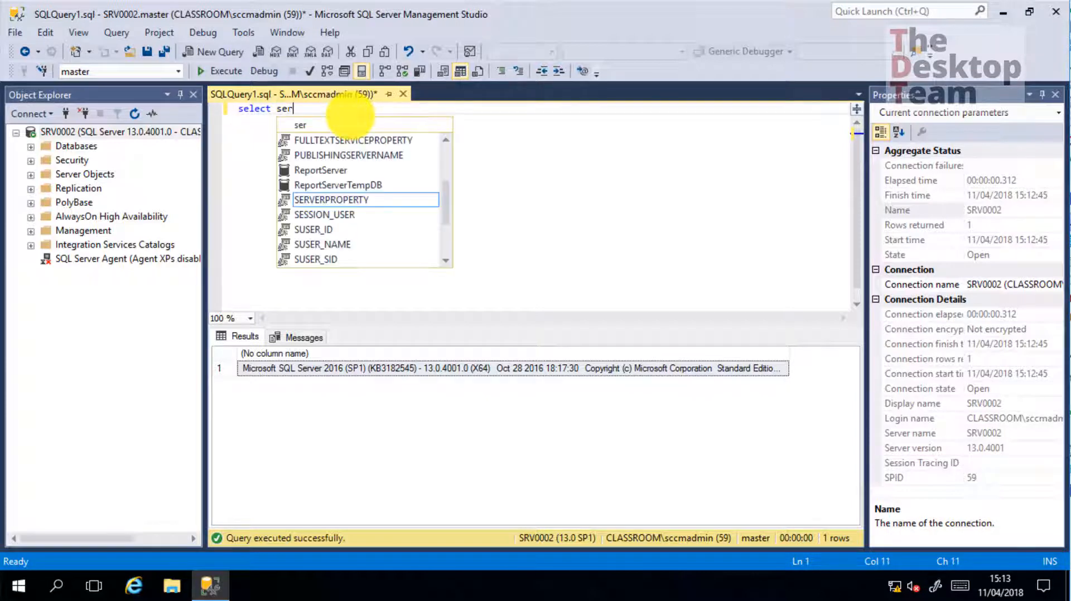
type("verpro(")
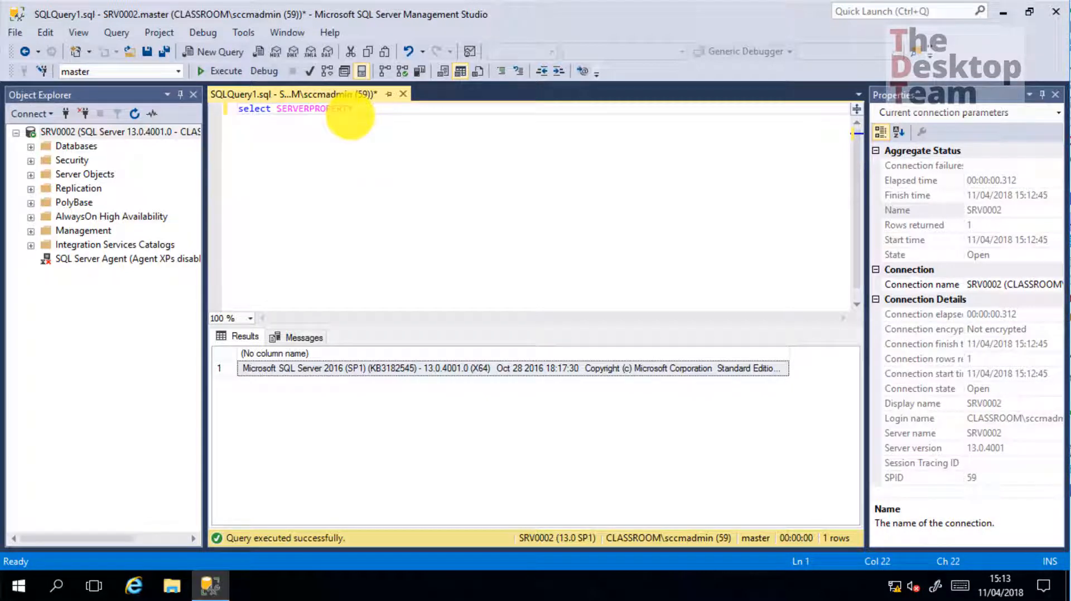
type("'')")
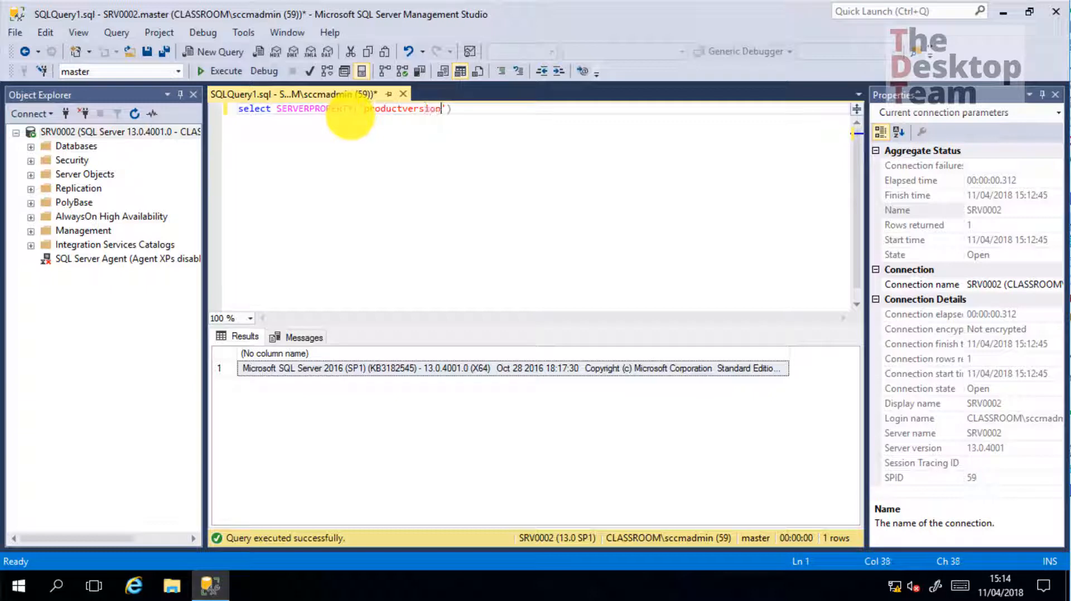
Step: Append two comma-separated copies of the SERVERPROPERTY('productversion') expression to the select statement
key("ctrl+shift+Left")
key("ctrl+shift+Left")
key("ctrl+shift+Left")
key("ctrl+shift+Left")
key("ctrl+c")
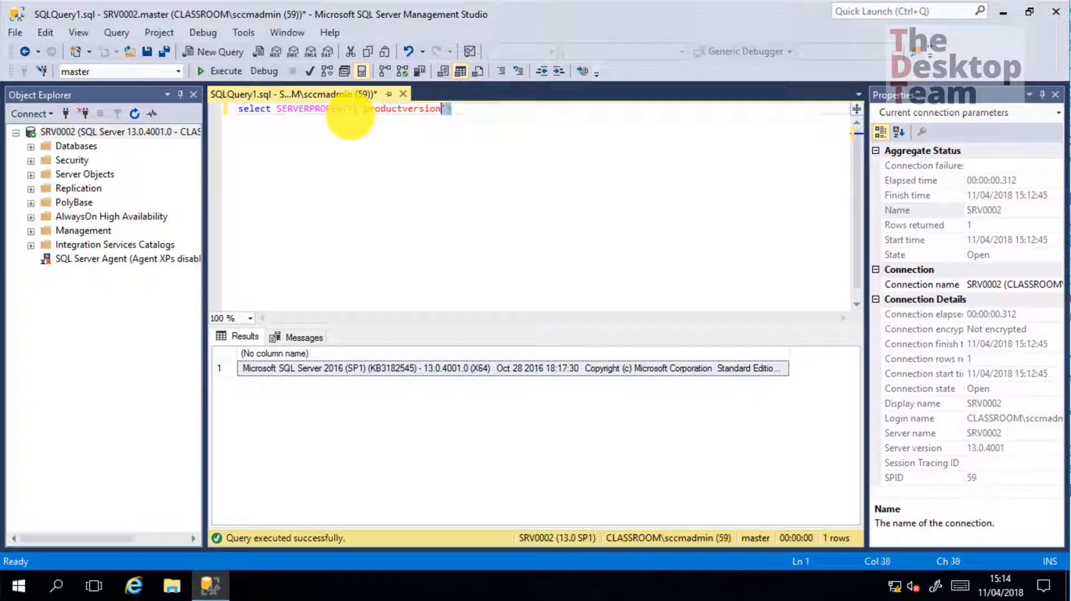
key("End")
type(",")
key("ctrl+v")
type(",")
key("ctrl+v")
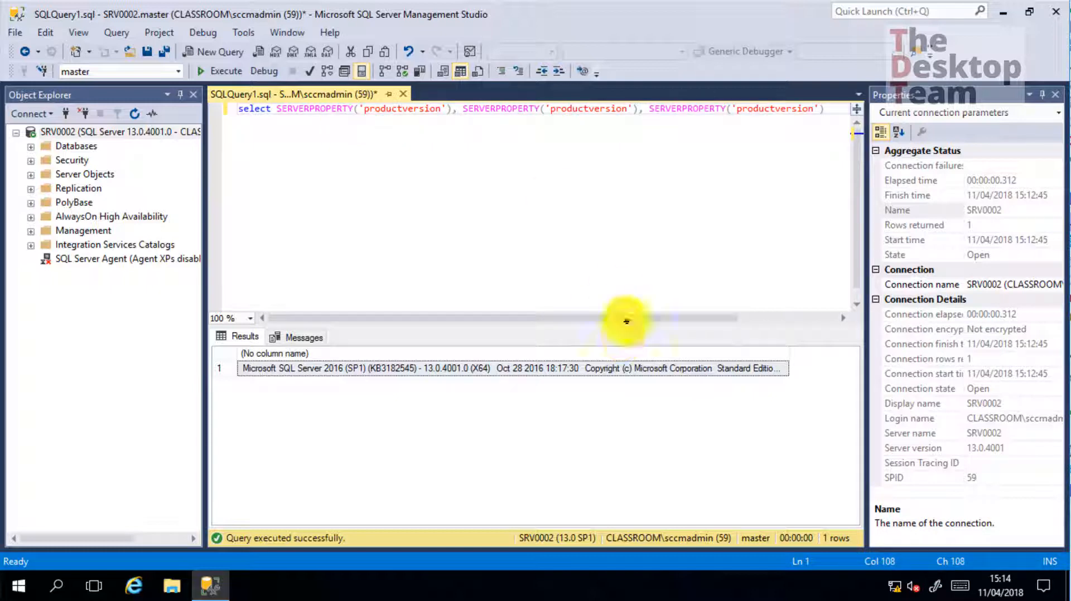
Step: Change the second property to 'productlevel' and the third to 'edition', and execute the query
left_click(568, 132)
key("ctrl+w")
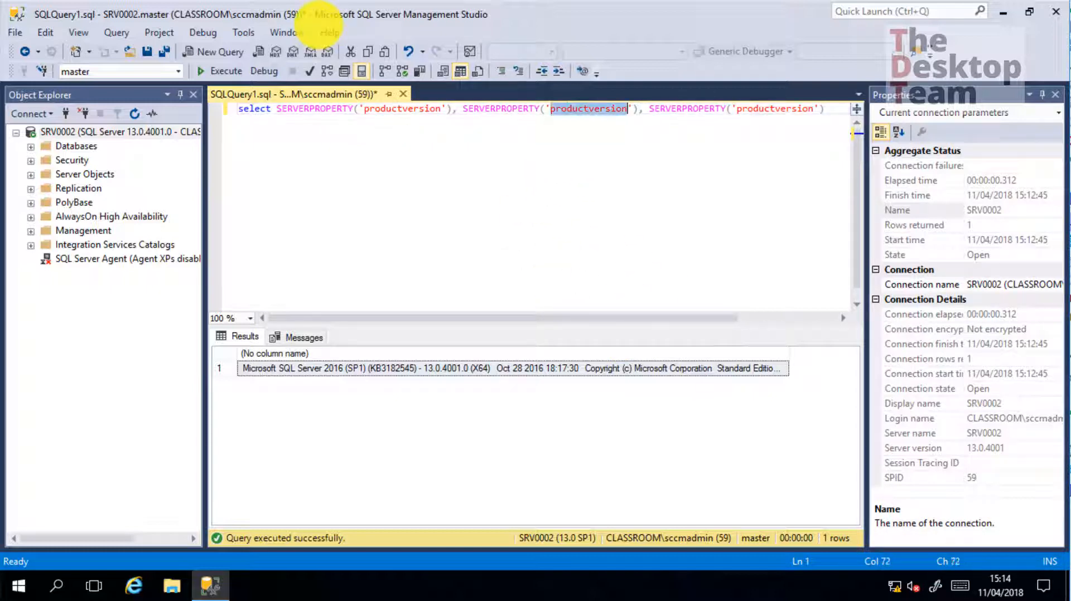
type("productlevel")
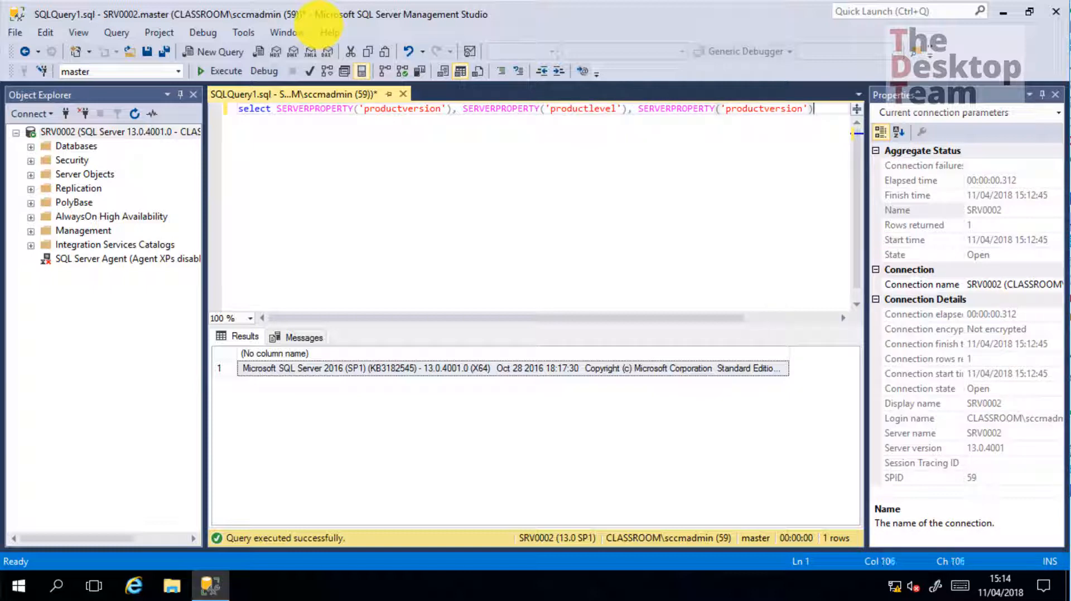
key("ctrl+w")
type("edi")
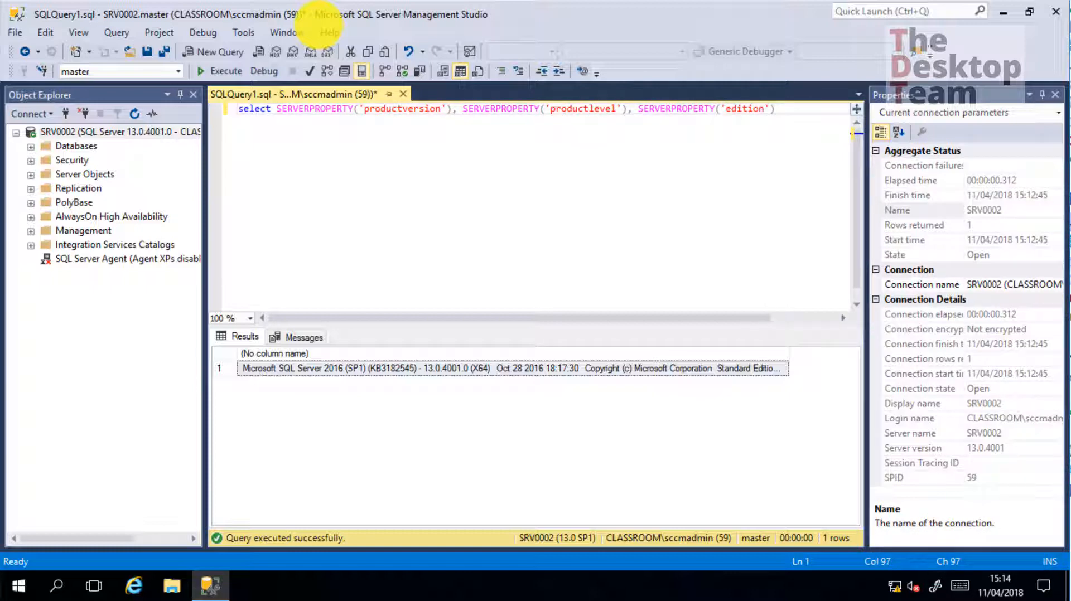
key("F5")
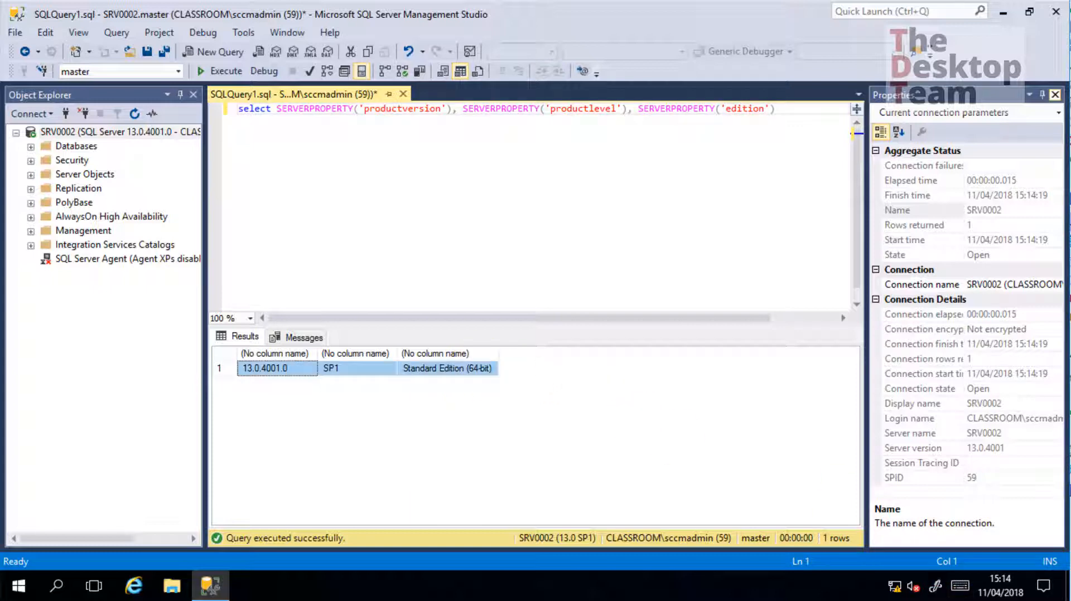
left_click(437, 172)
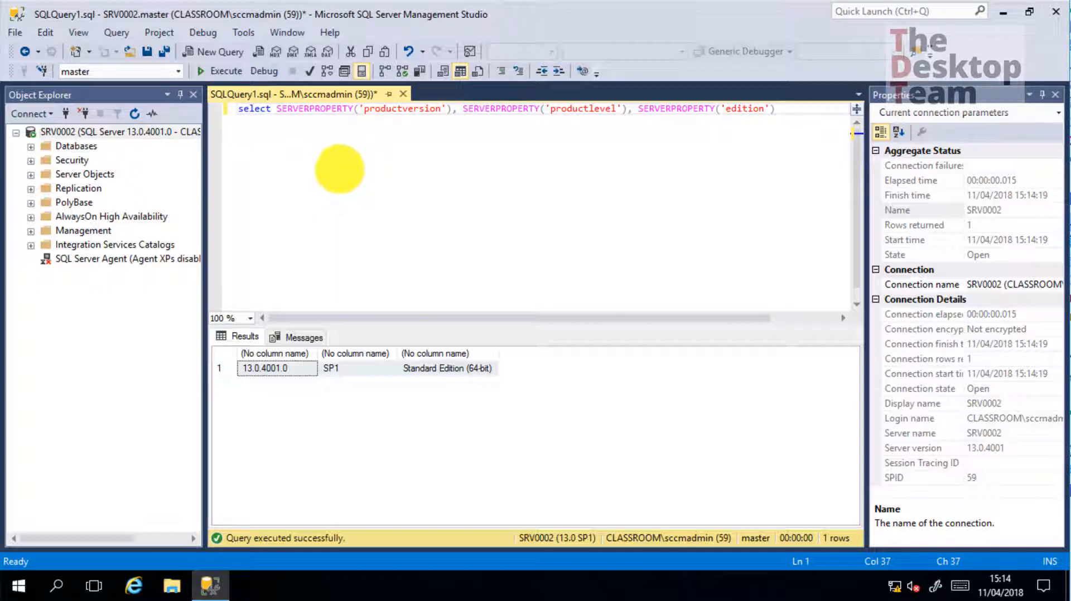
Step: Try to find the report server instance on SRV0002 with the vNext CTP2 Reporting Services Configuration Manager, and close it
left_click(32, 588)
left_click(87, 215)
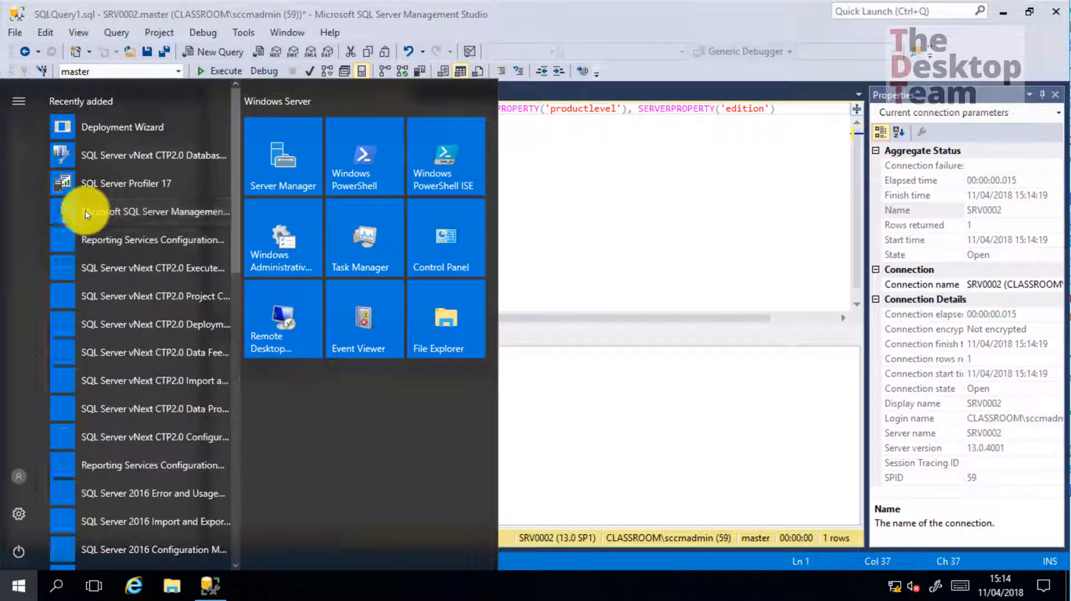
left_click(187, 240)
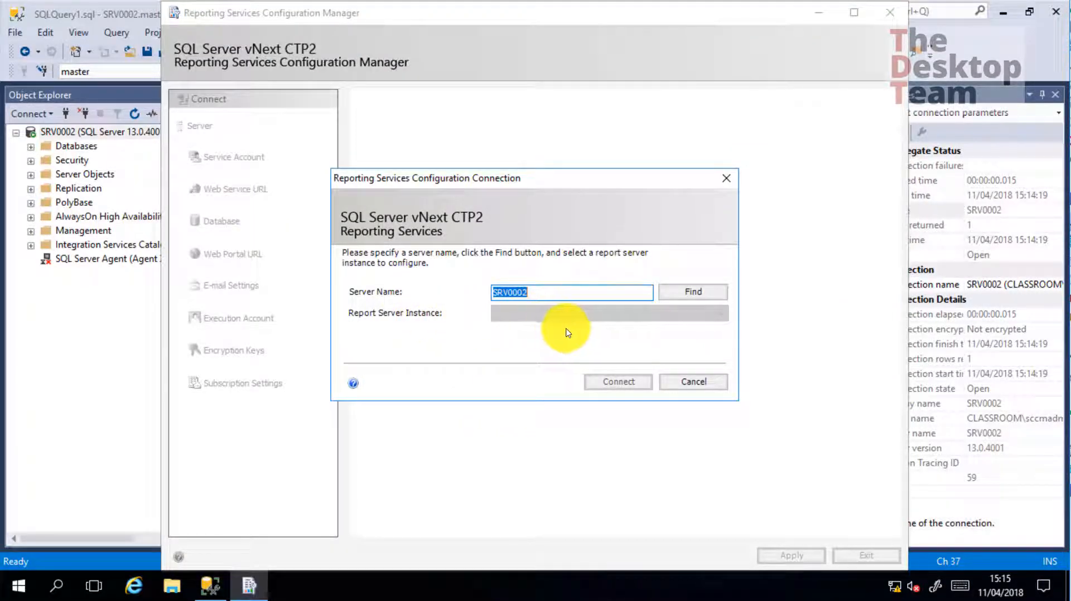
left_click(687, 291)
left_click(595, 352)
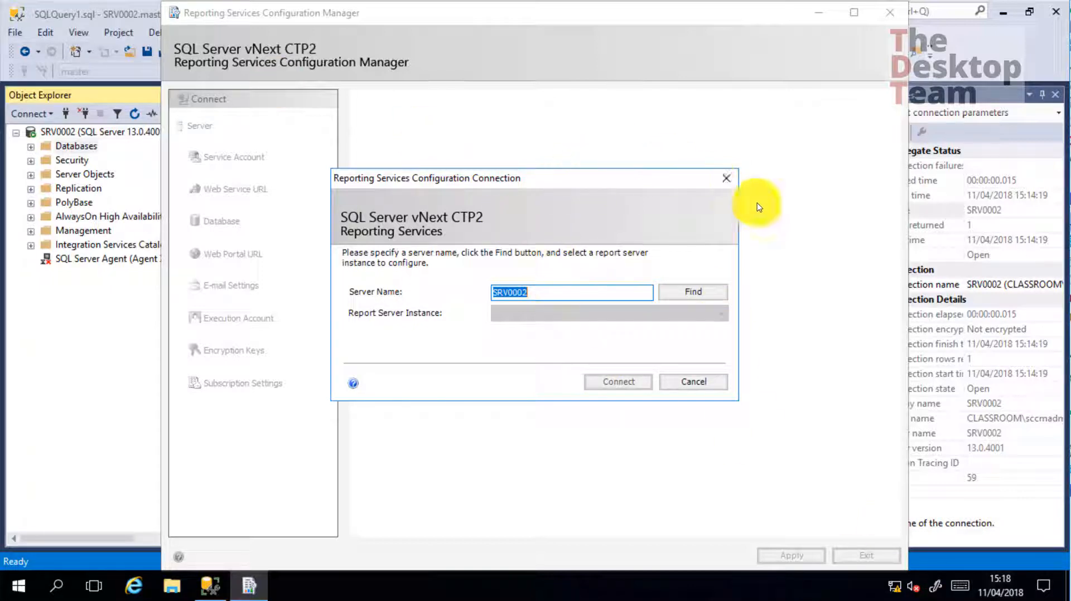
left_click(728, 181)
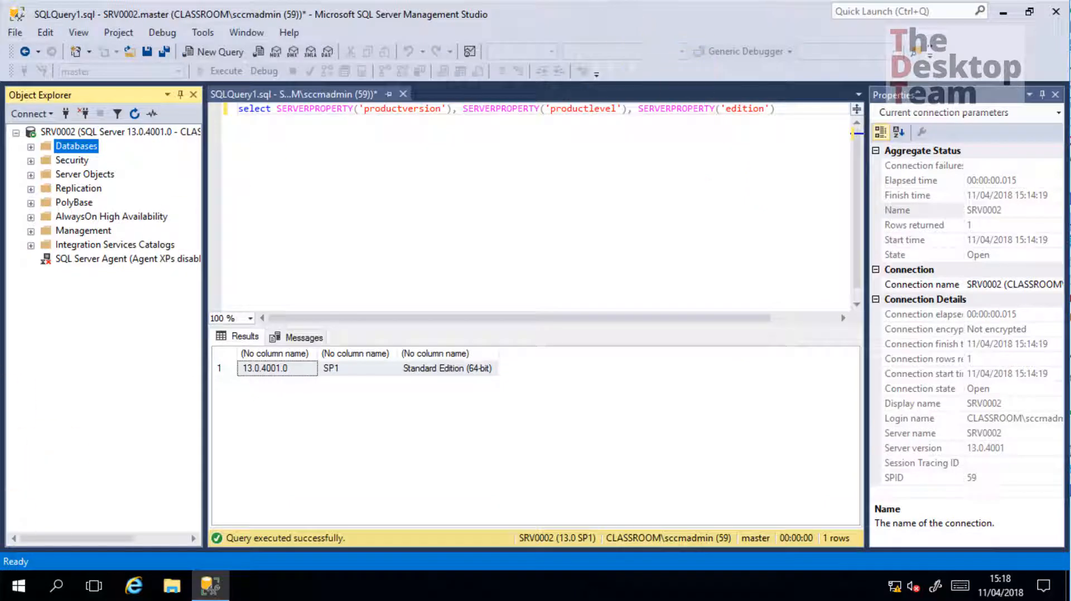
Step: Open the Reporting Services Configuration Manager belonging to Microsoft SQL Server 2016 and allow it to make changes
left_click(24, 589)
left_click(132, 430)
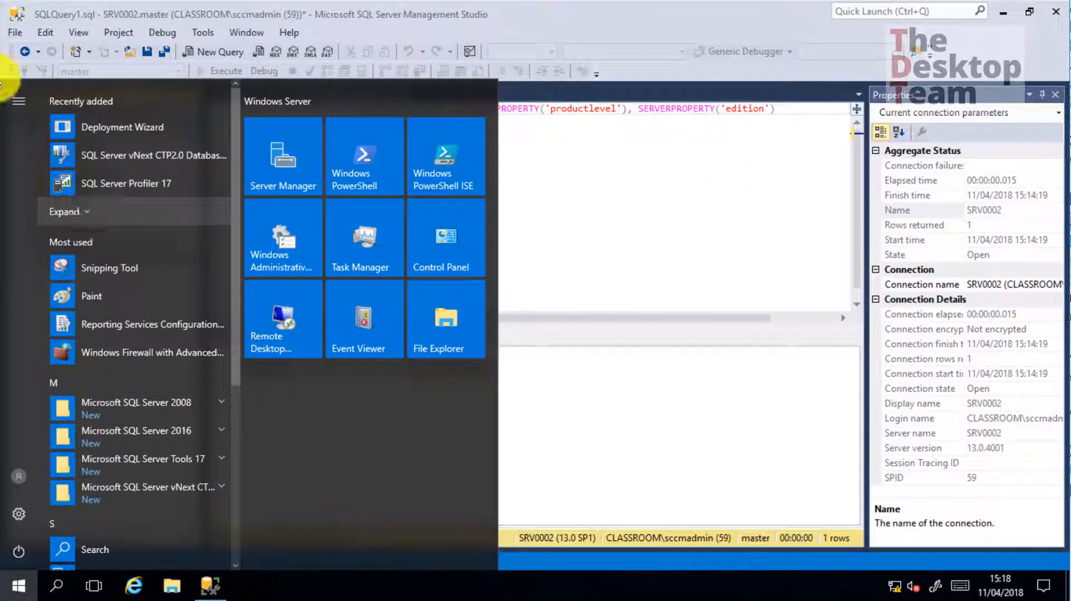
left_click(118, 212)
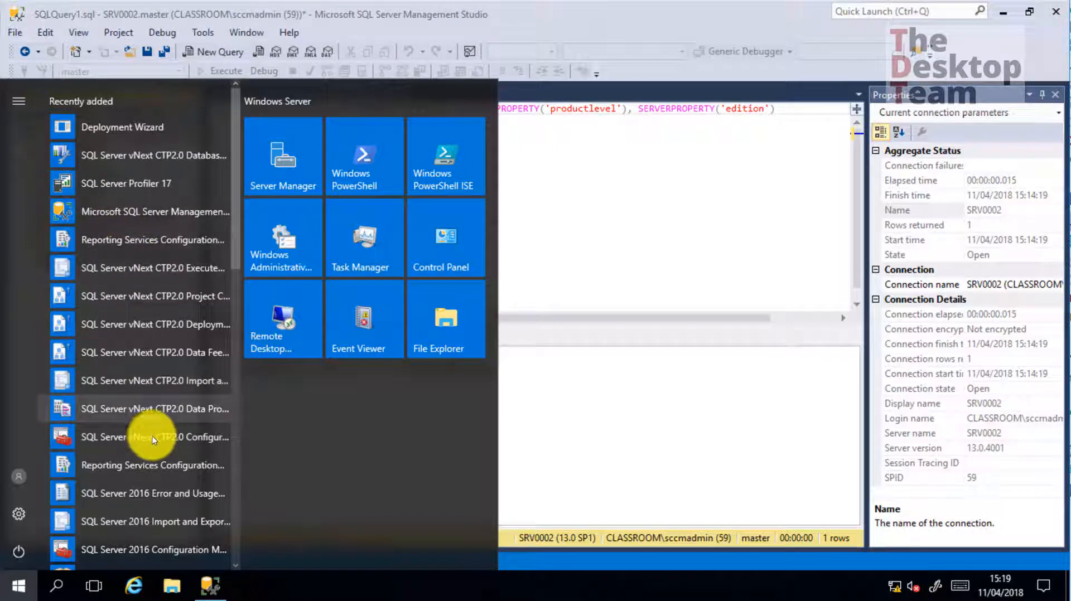
scroll(149, 435, "down", 1)
scroll(162, 407, "down", 6)
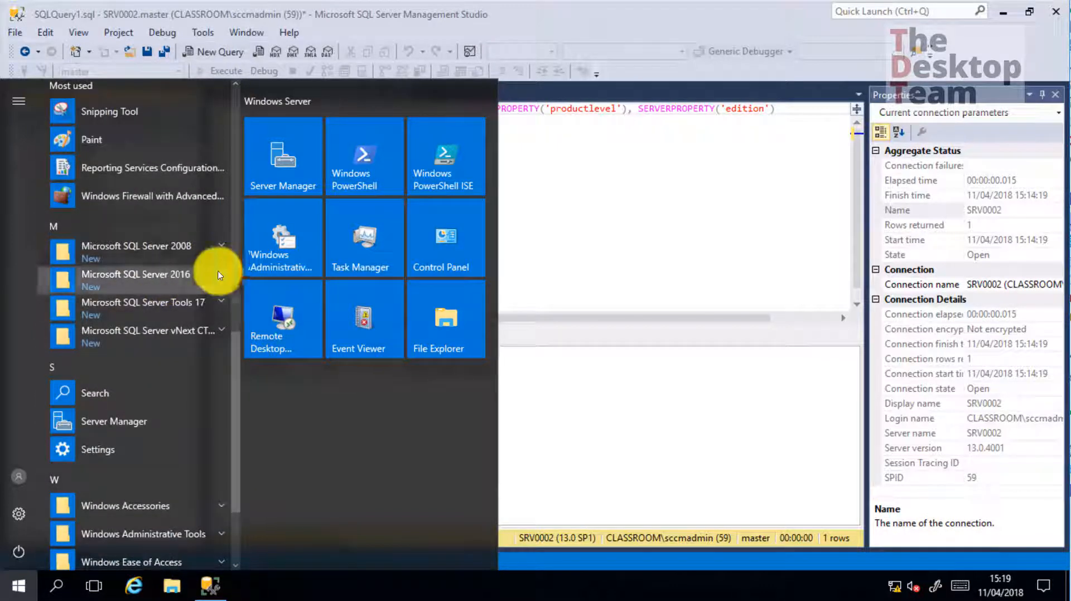
left_click(216, 274)
left_click(162, 310)
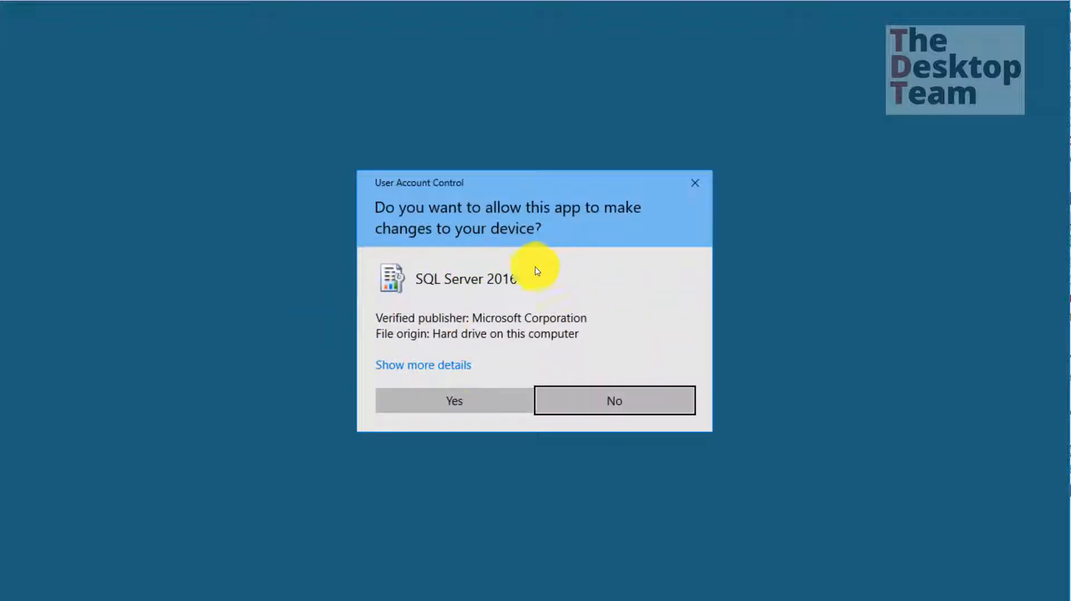
left_click(463, 405)
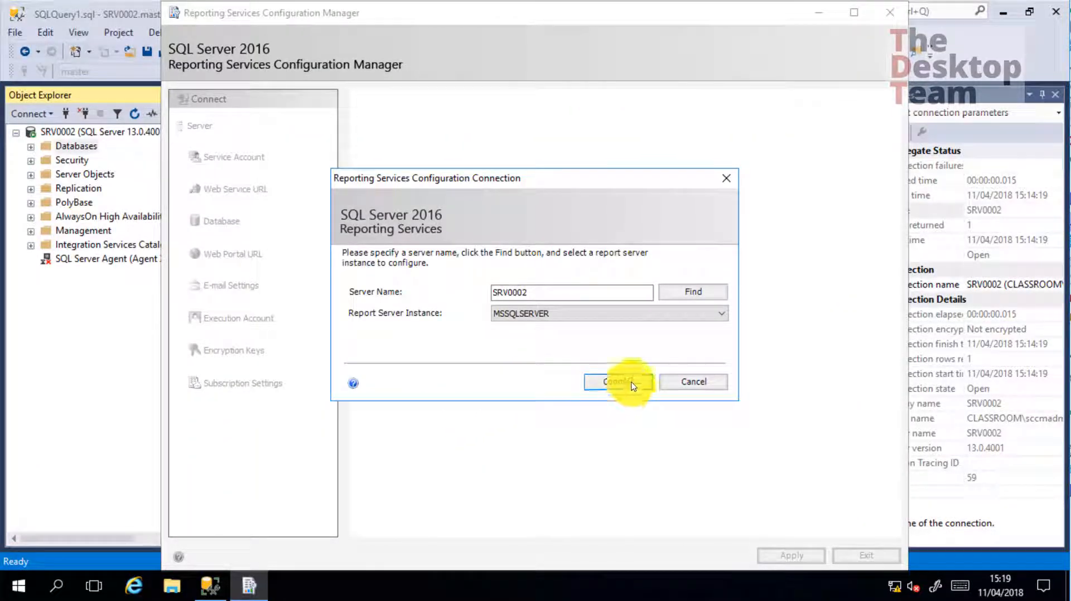
Step: Connect to the MSSQLSERVER report server instance on SRV0002 and check that its web service URL opens in the browser
double_click(556, 292)
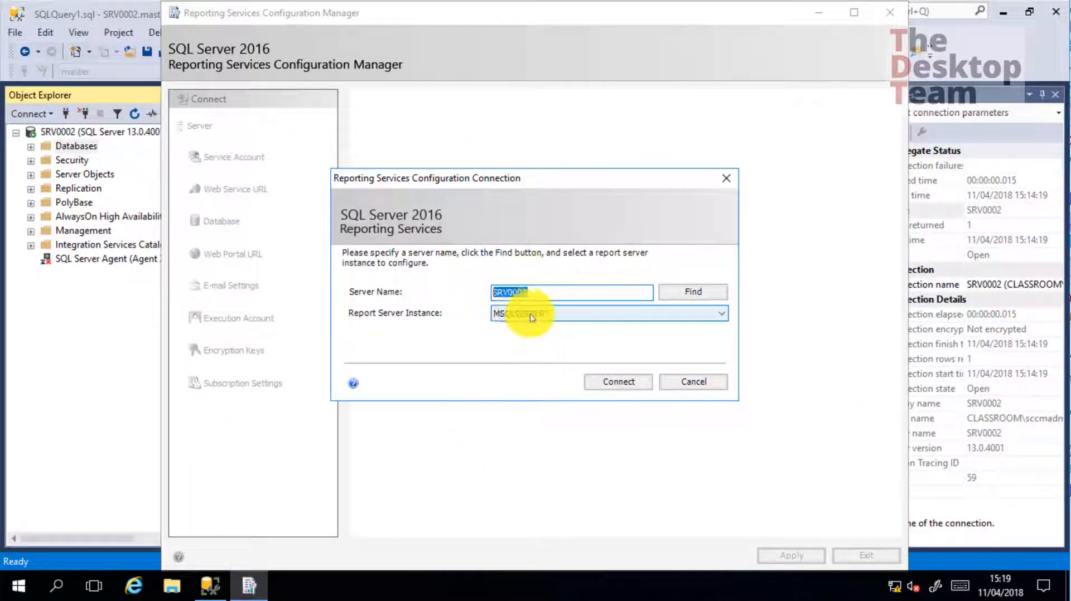
left_click(629, 384)
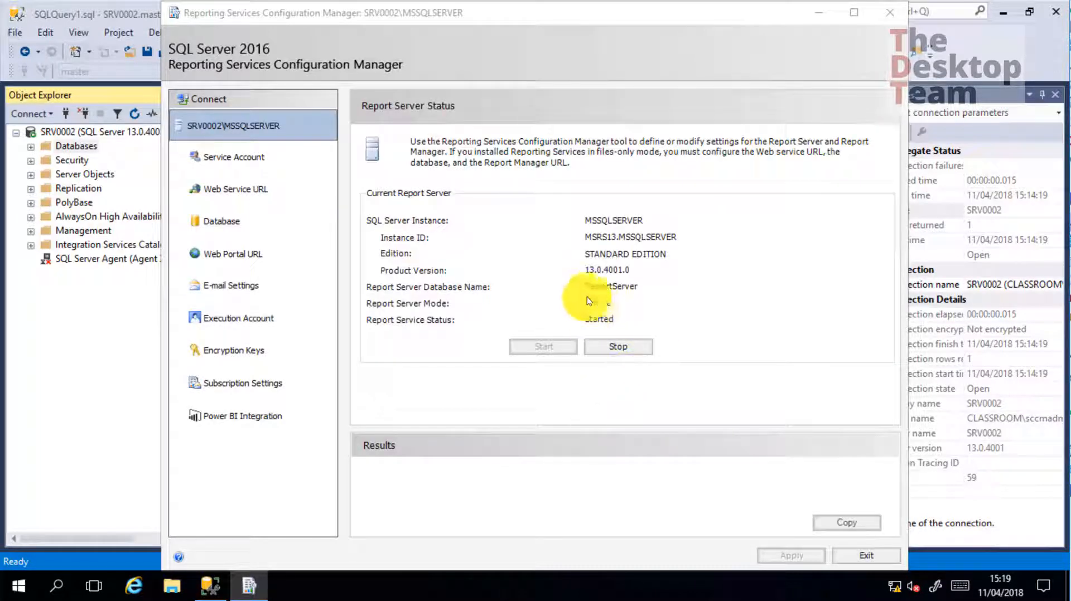
left_click(226, 192)
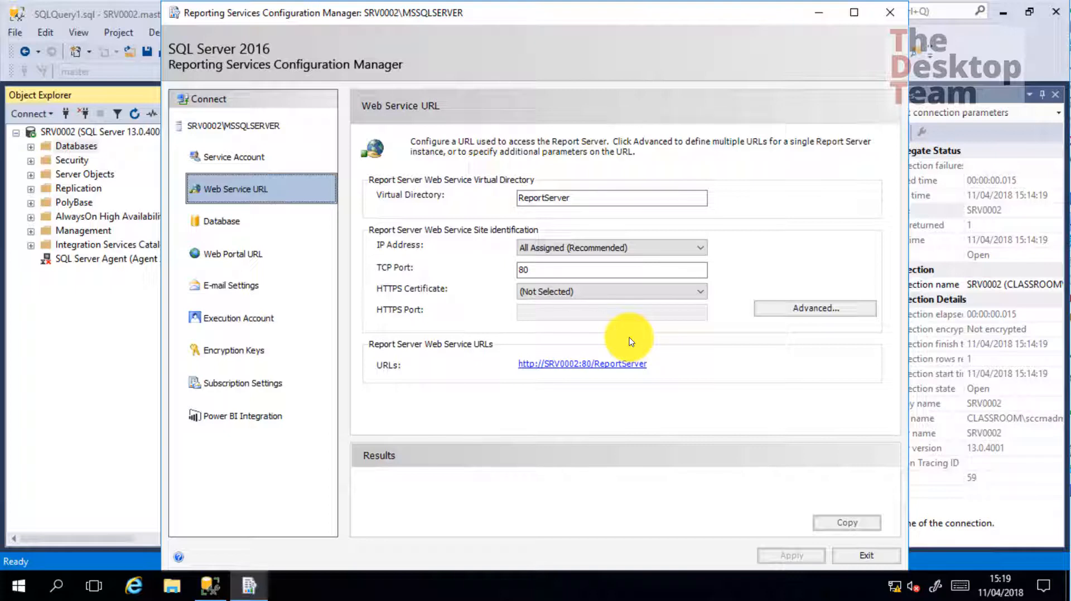
left_click(616, 365)
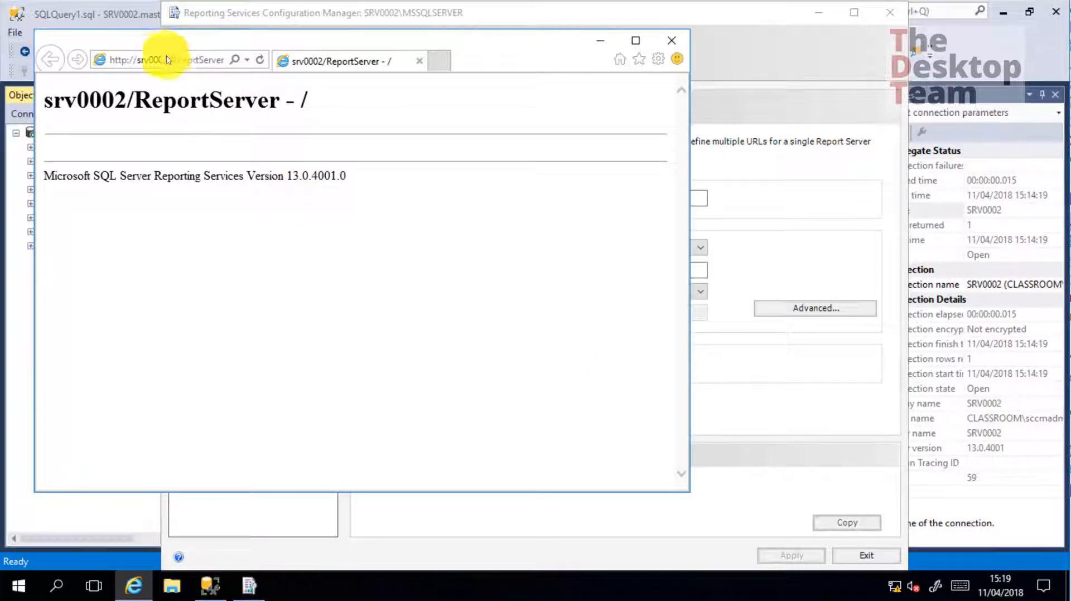
left_click(672, 40)
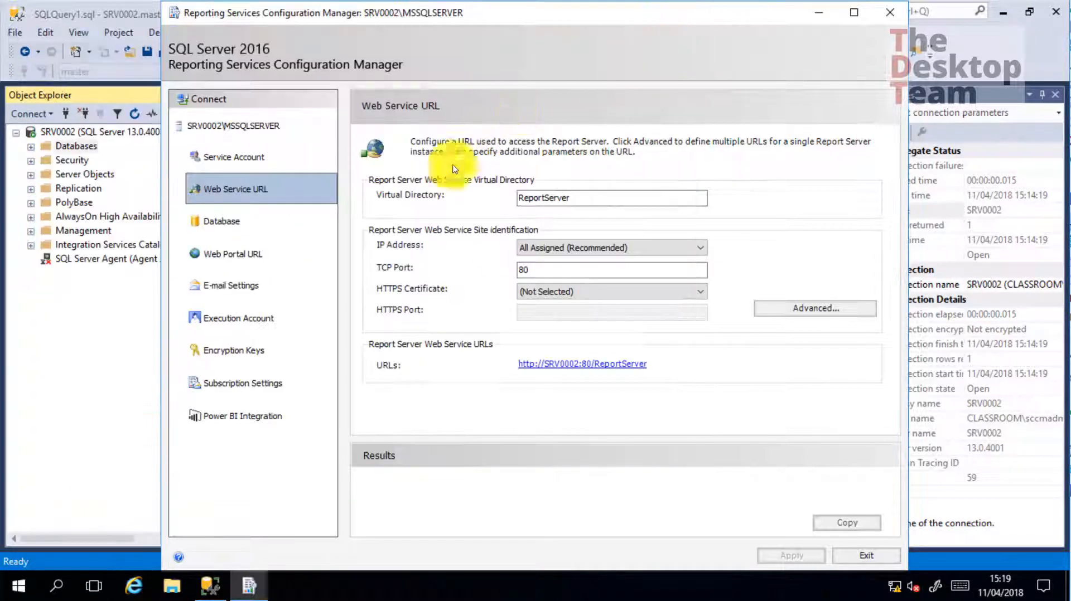
Step: Review the report server database settings and look for the matching databases on SRV0002 in Management Studio
left_click(224, 222)
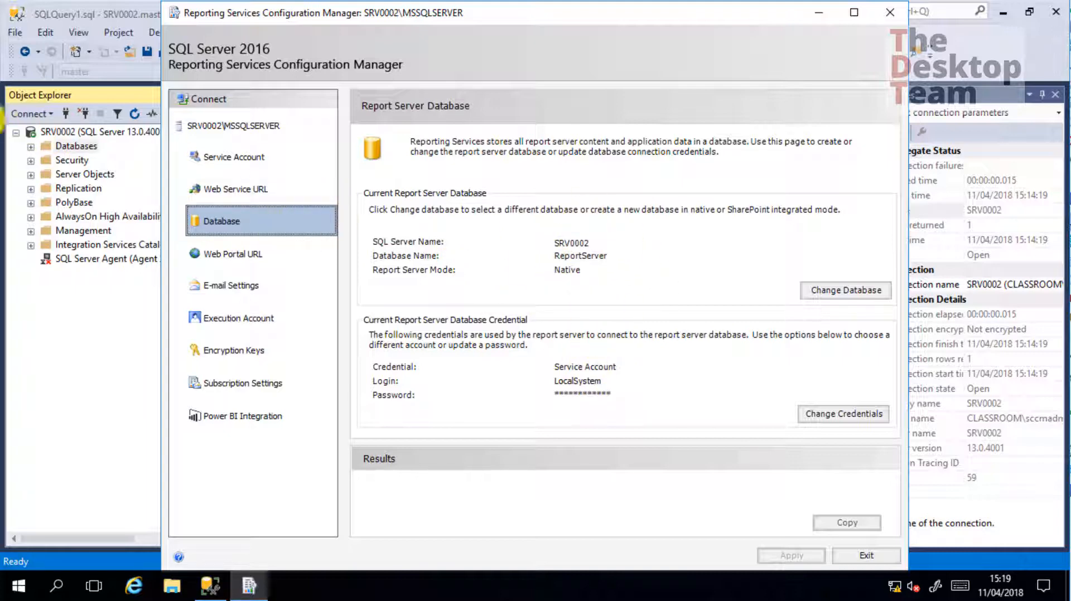
left_click(31, 147)
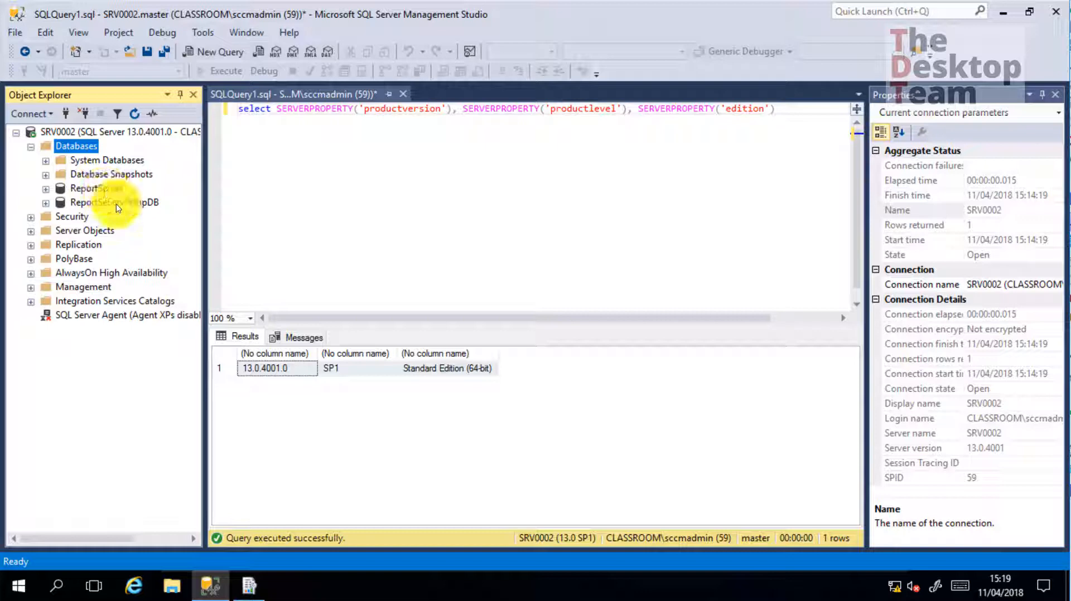
left_click(249, 586)
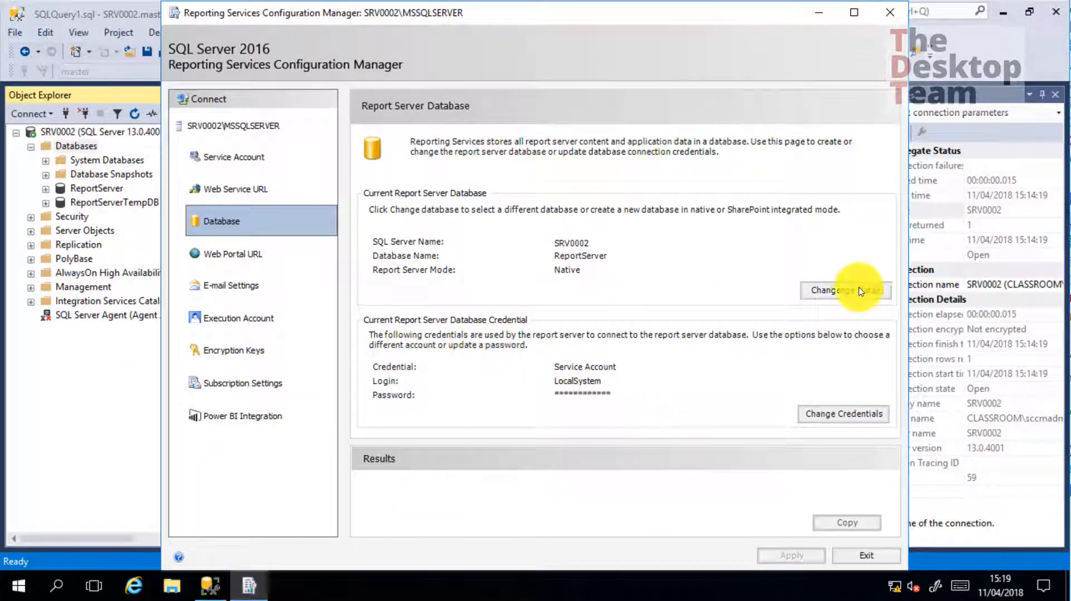
Step: Check the report server's web portal URL in the browser, and close the Reporting Services Configuration Manager
left_click(261, 255)
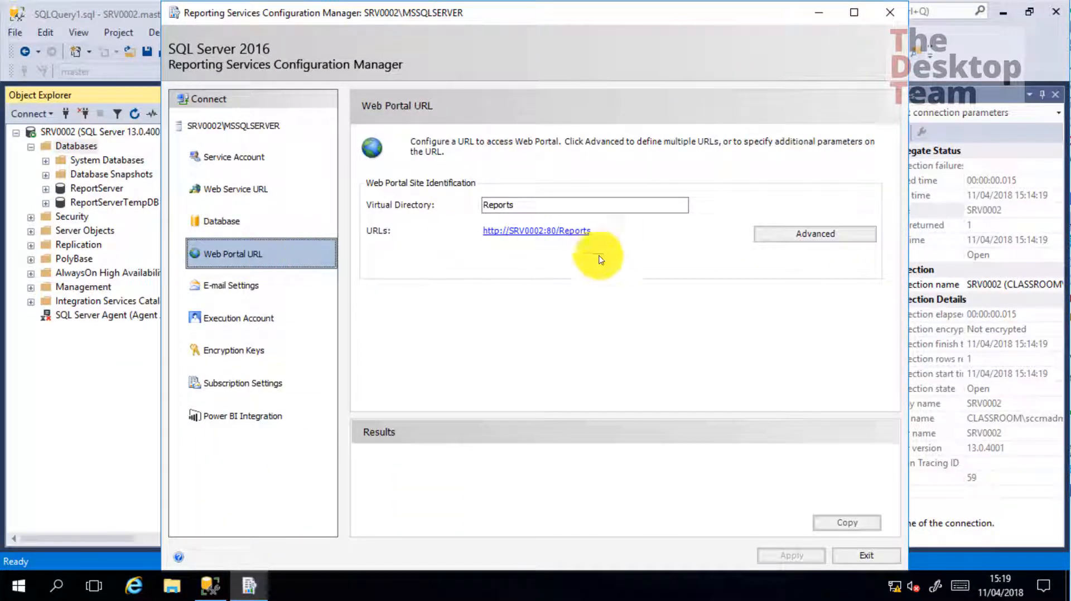
left_click(572, 231)
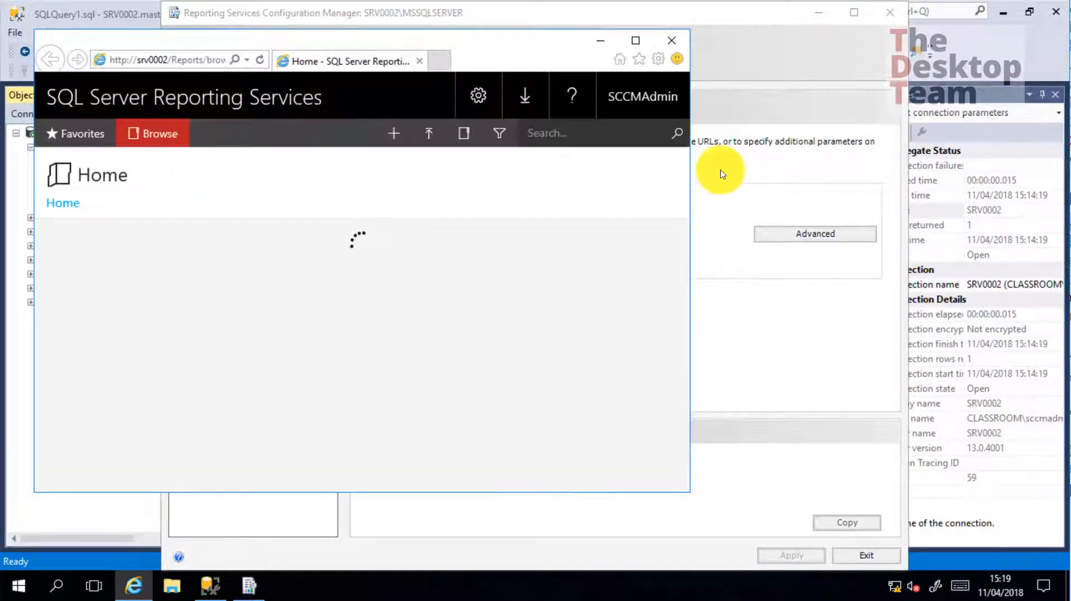
left_click(676, 41)
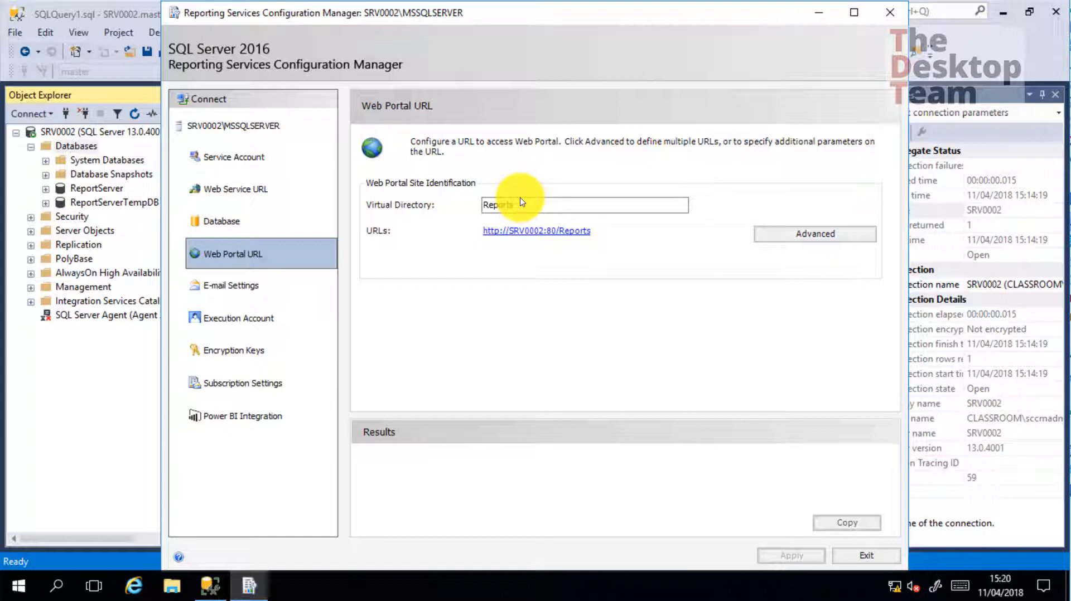
left_click(890, 13)
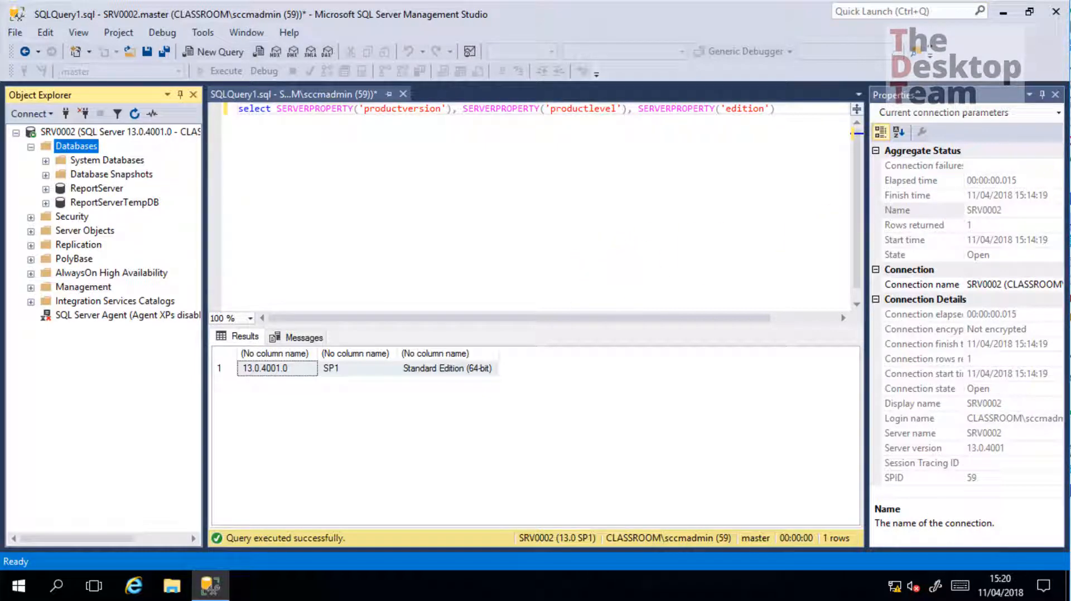
Step: Set the recovery model of the ReportServer database to Simple in its properties
left_click(97, 188)
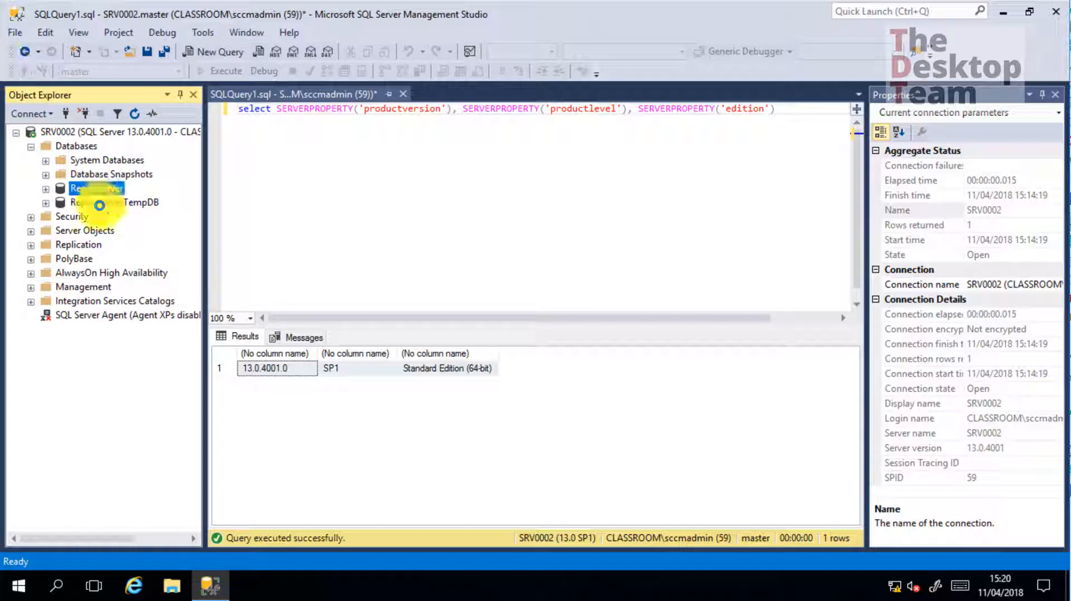
right_click(100, 191)
left_click(151, 421)
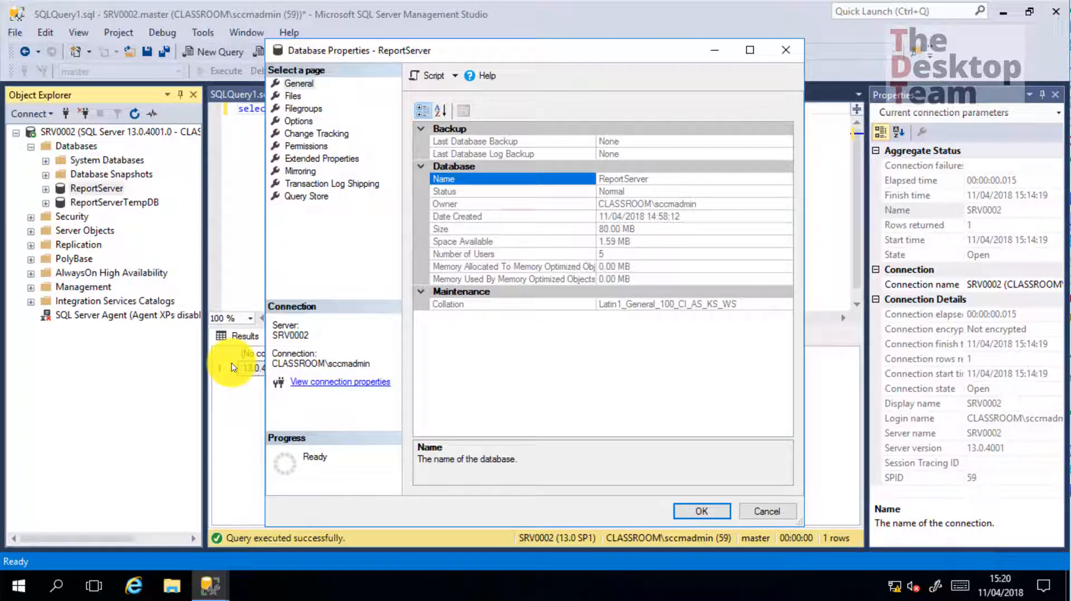
left_click(299, 120)
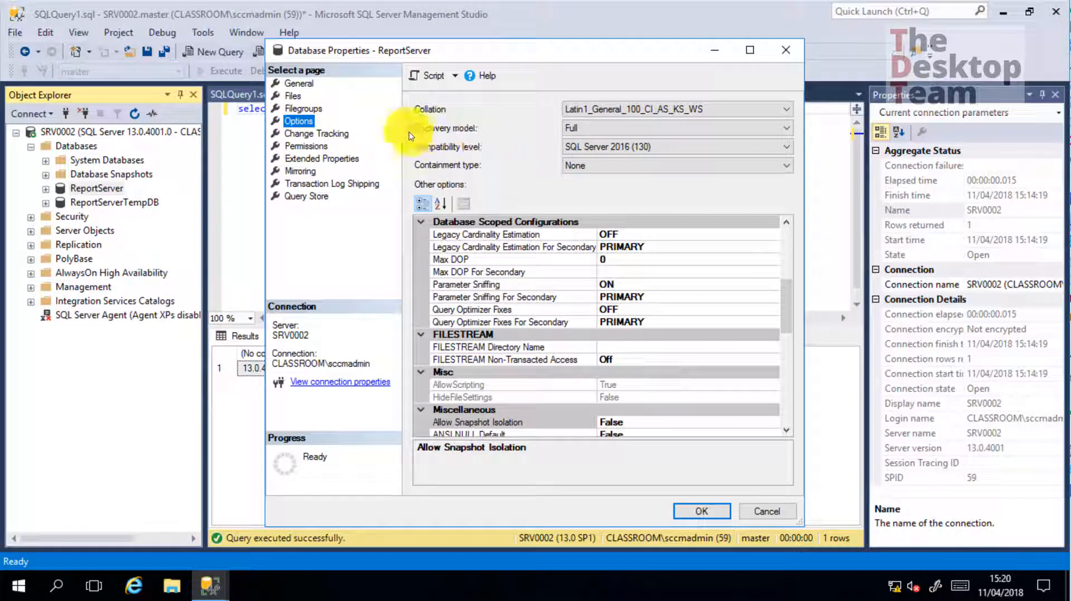
left_click(580, 127)
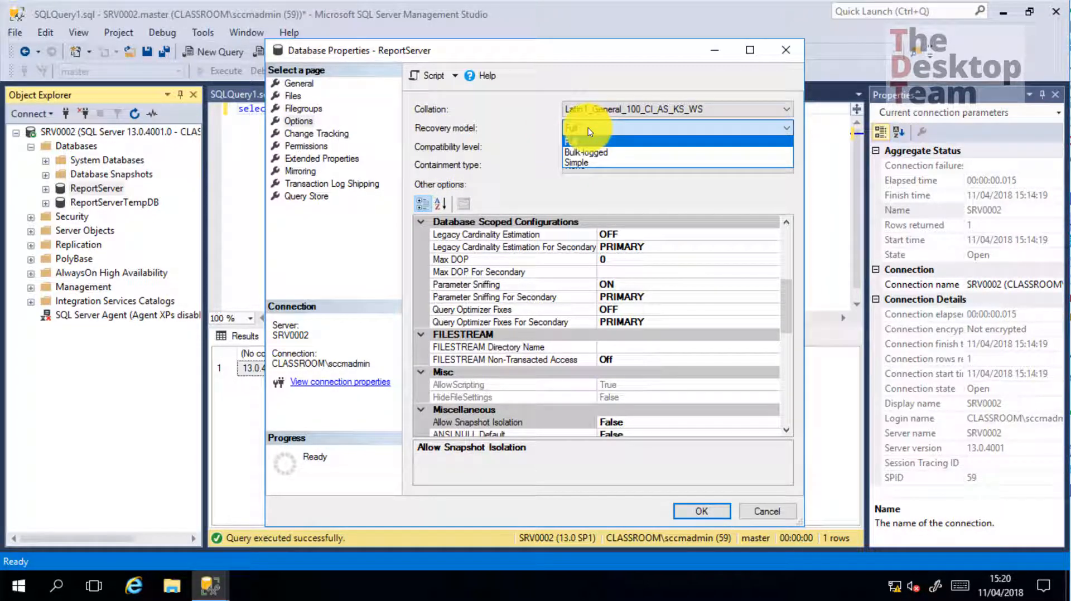
left_click(571, 163)
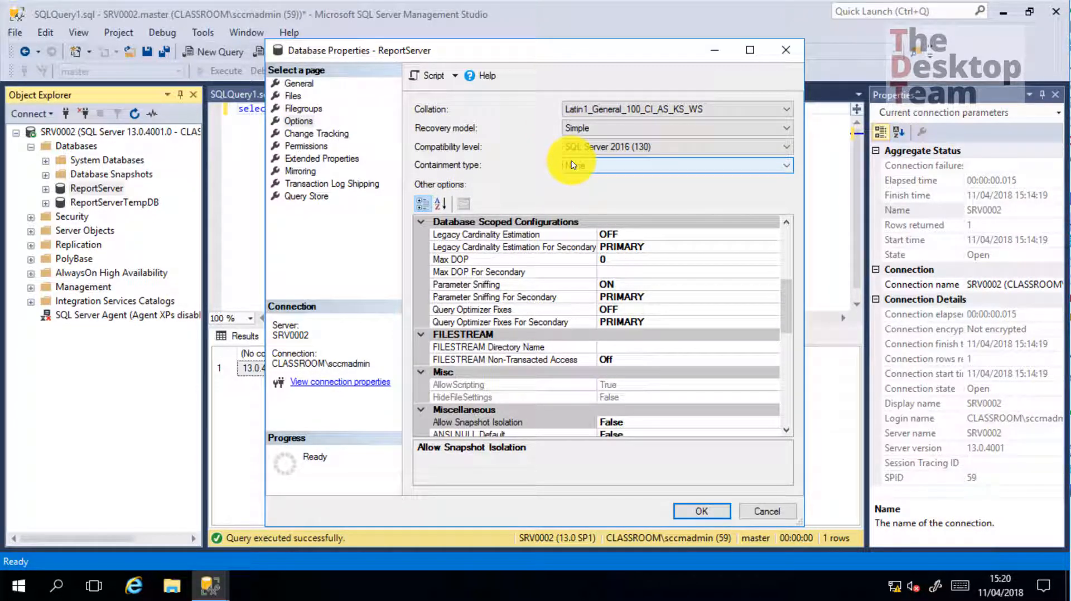
left_click(715, 511)
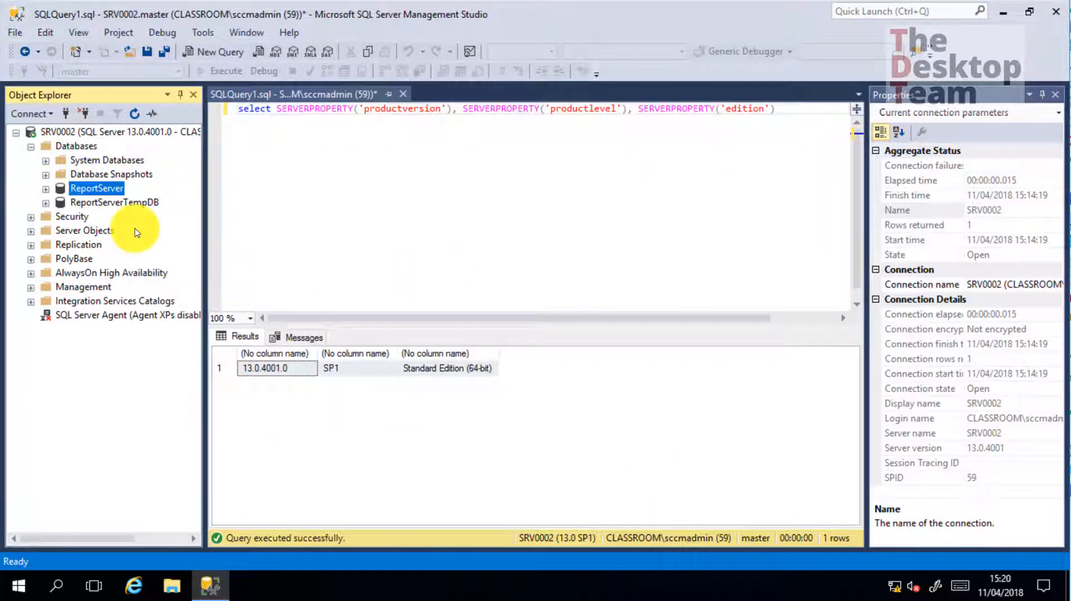
Step: Review the recovery model and the available compatibility levels in the ReportServer database options, leaving them without changes
right_click(101, 187)
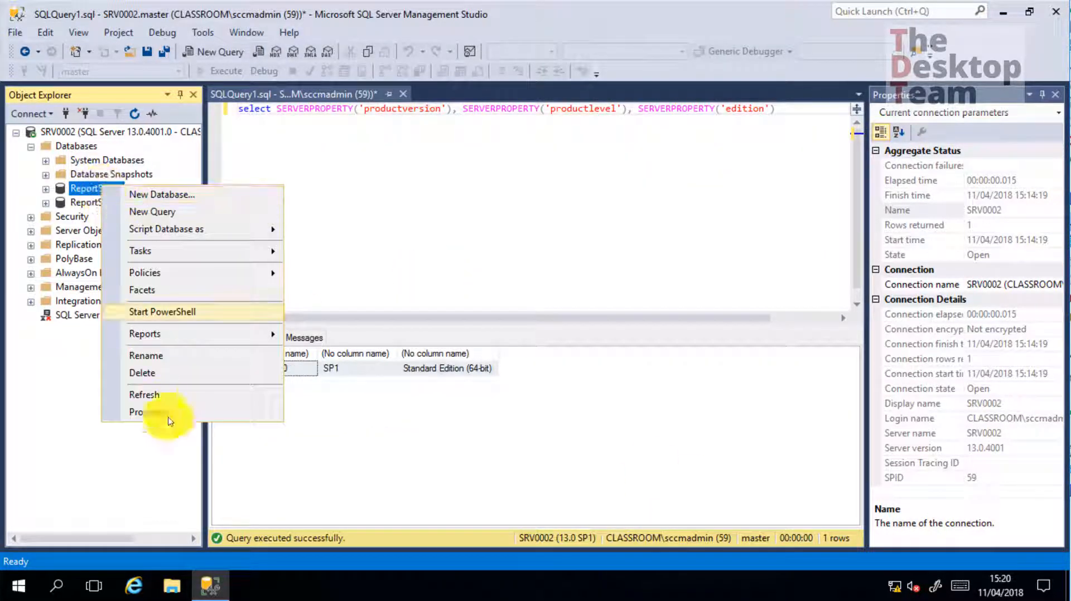
left_click(172, 416)
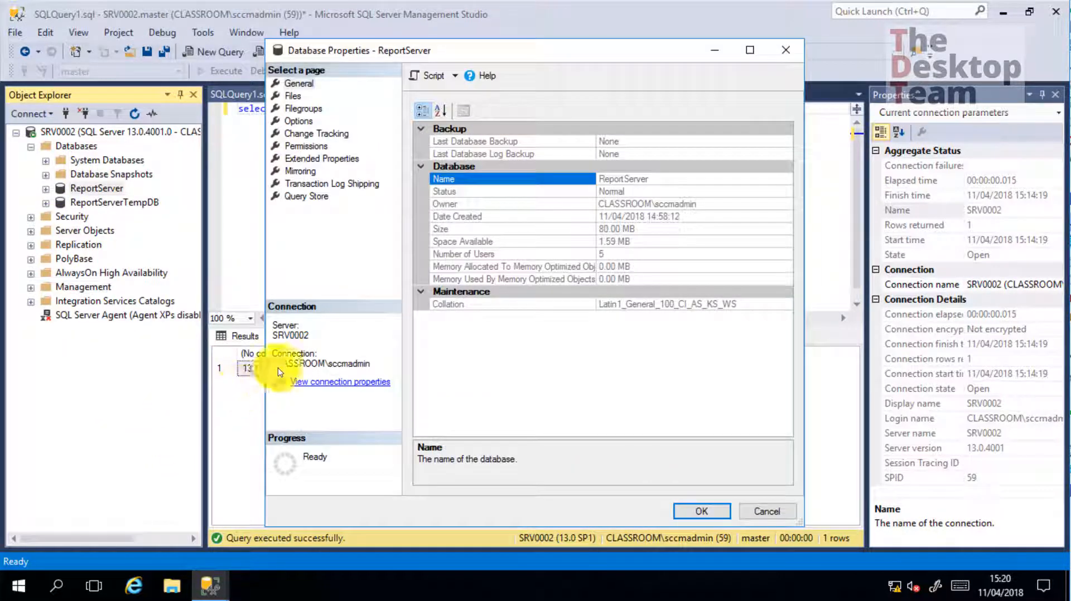
left_click(299, 121)
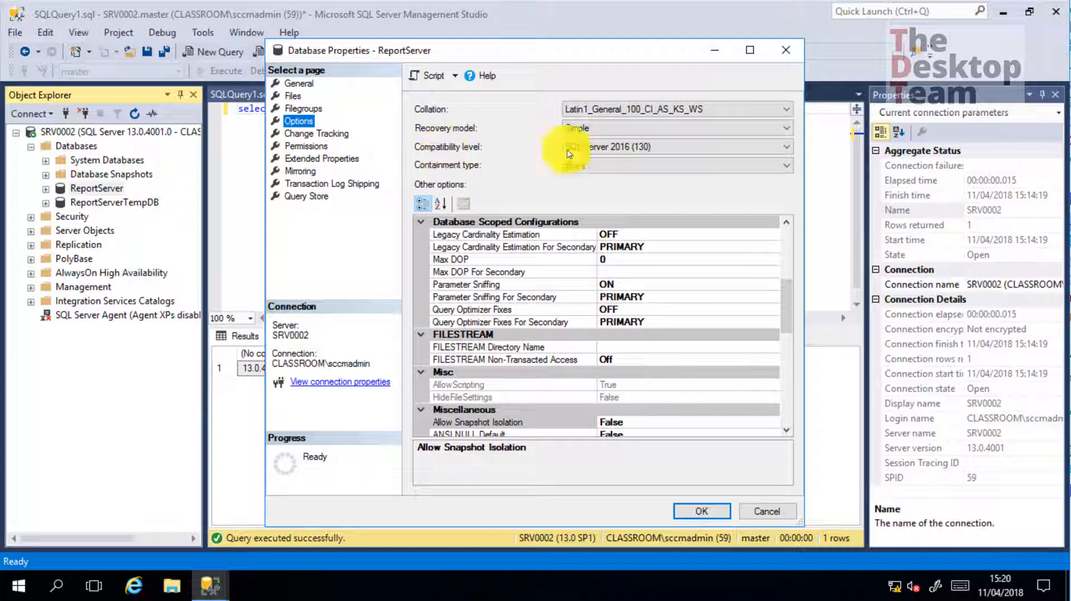
left_click(667, 148)
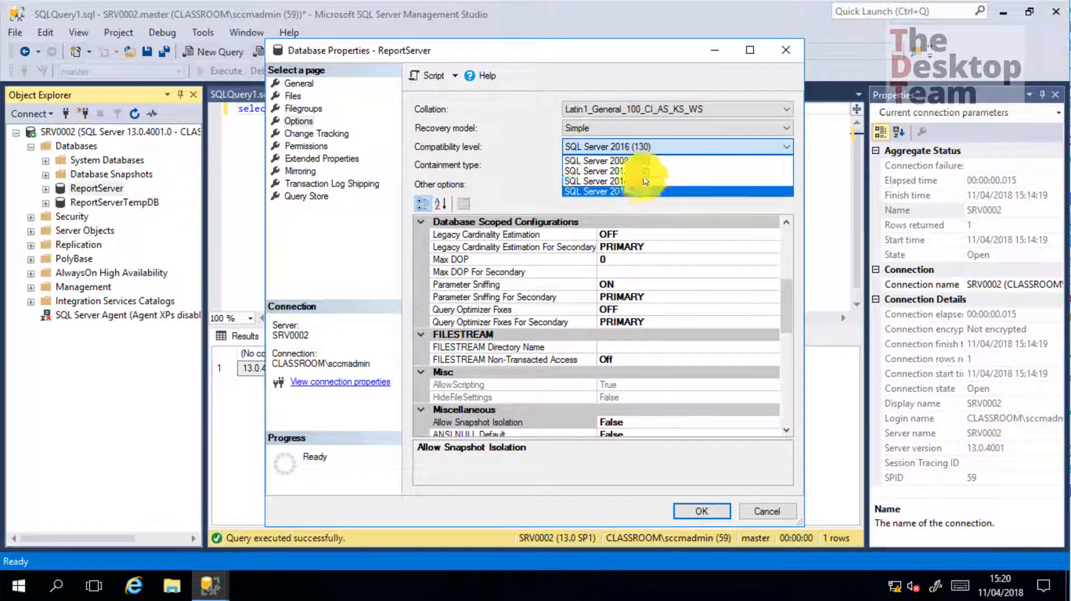
left_click(283, 51)
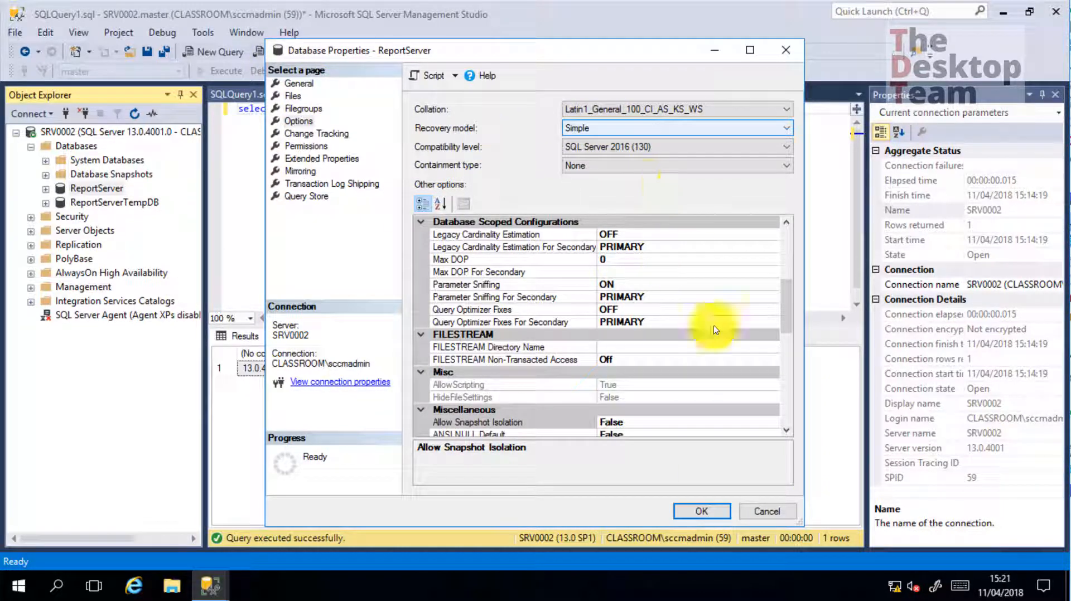
left_click(770, 511)
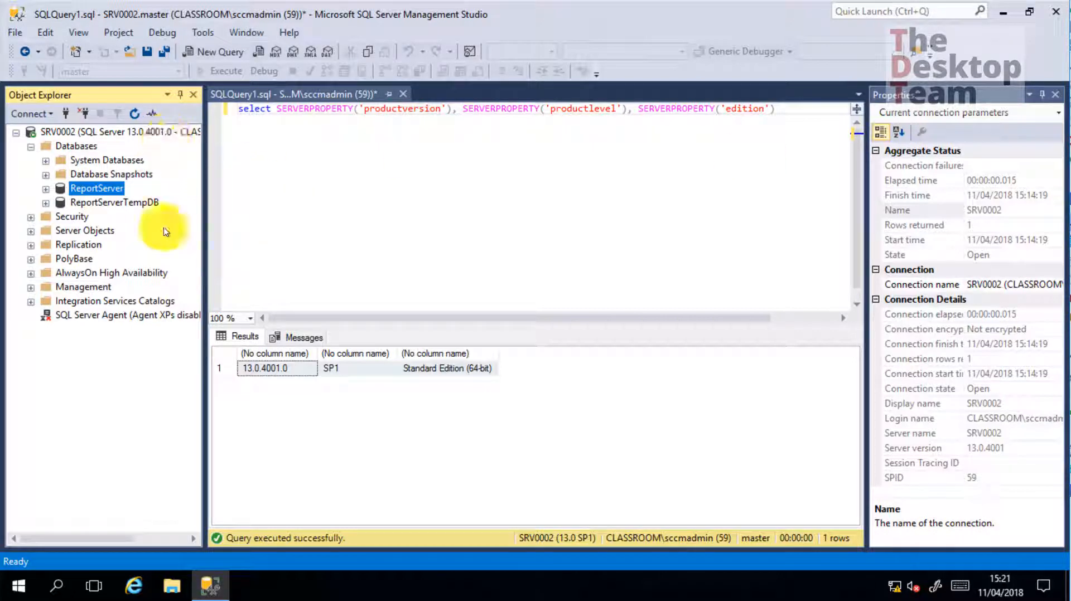
Step: Open the memory settings in the server properties of SRV0002
right_click(178, 131)
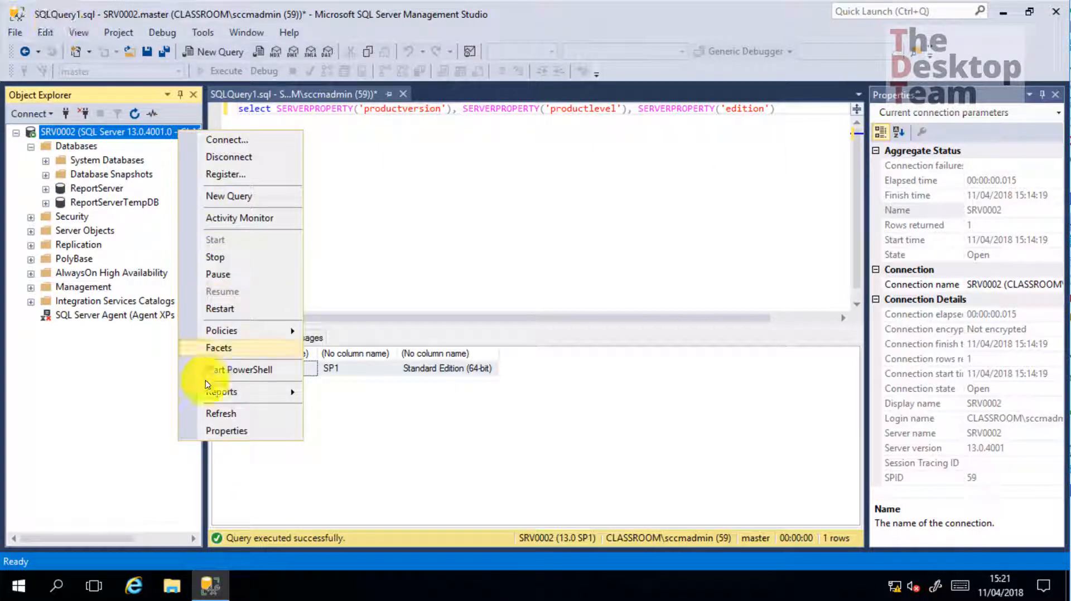
left_click(230, 432)
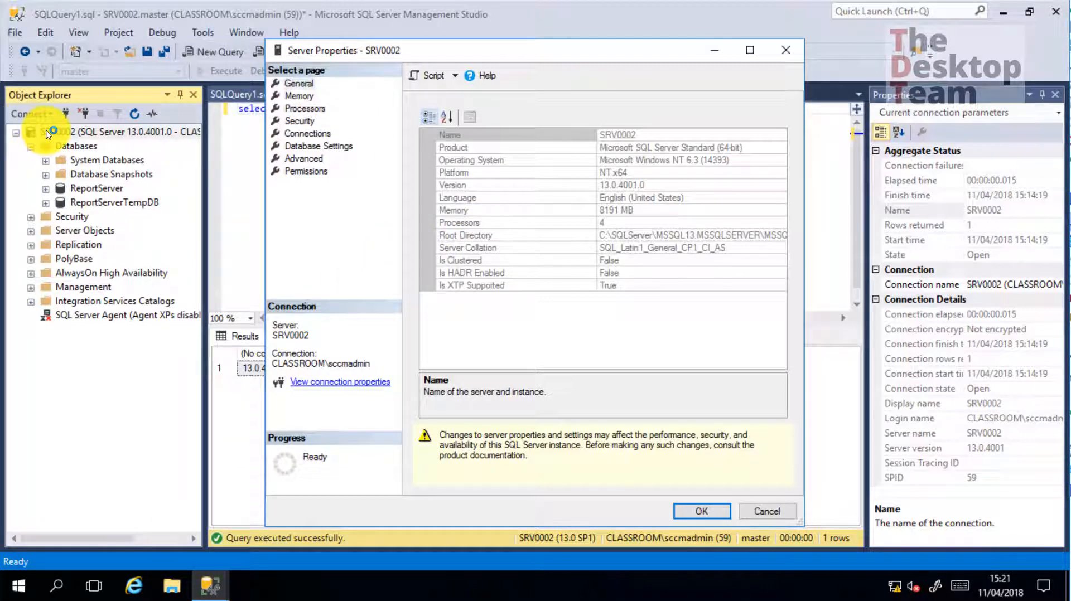
left_click(301, 97)
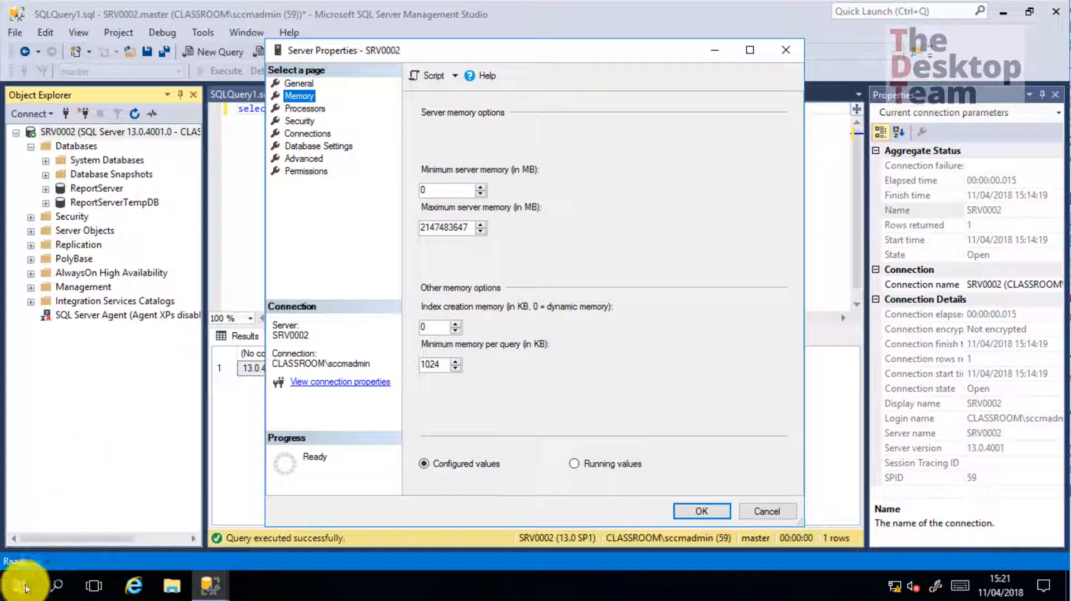
Step: Check the server's installed memory in the Windows system information, and return to the server memory settings
left_click(173, 587)
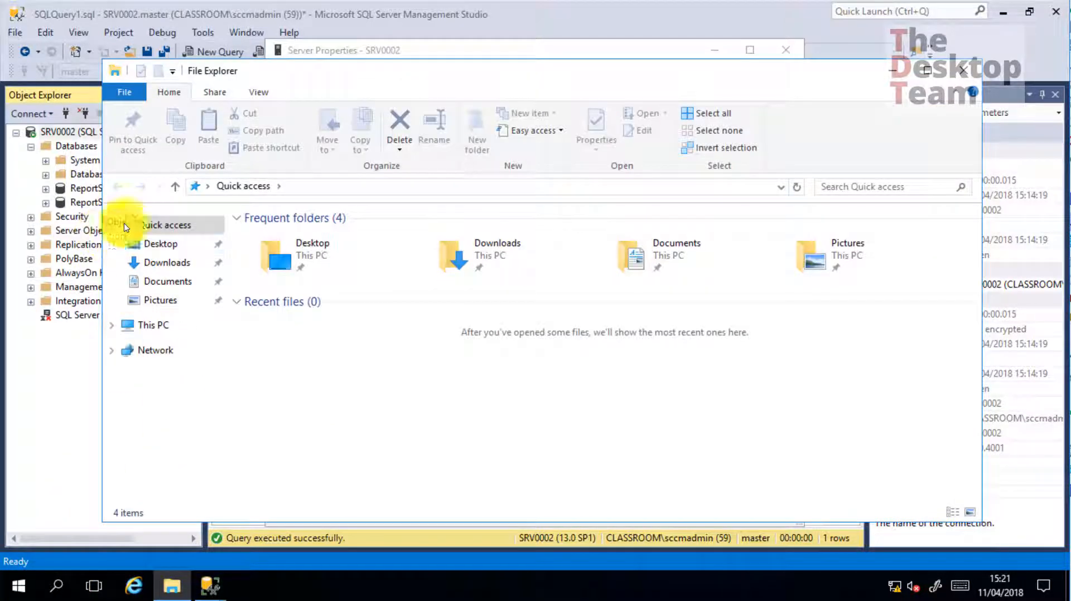
right_click(148, 333)
left_click(167, 534)
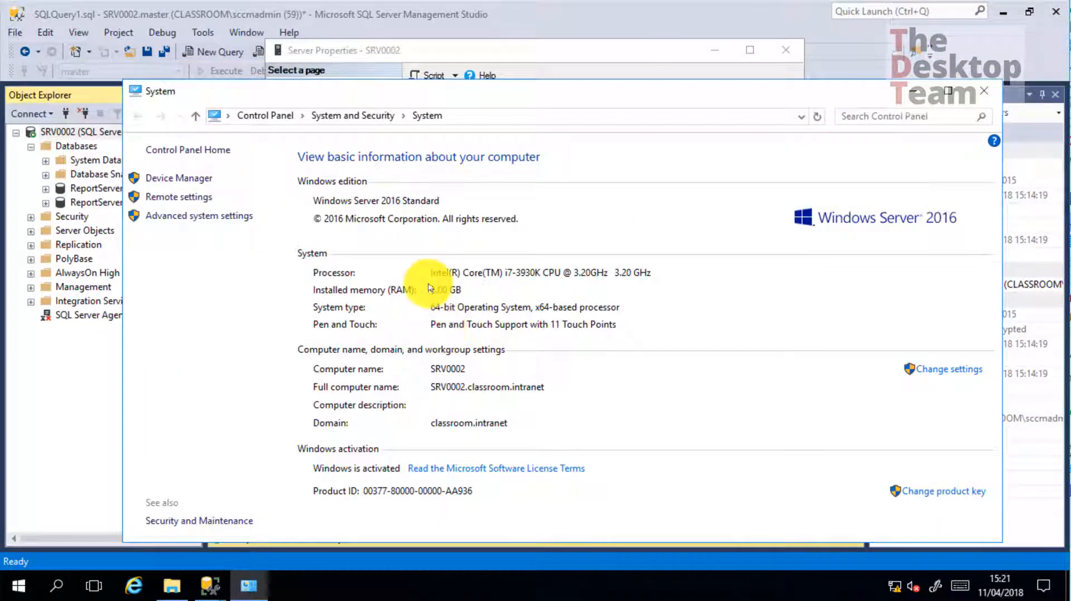
left_click(913, 91)
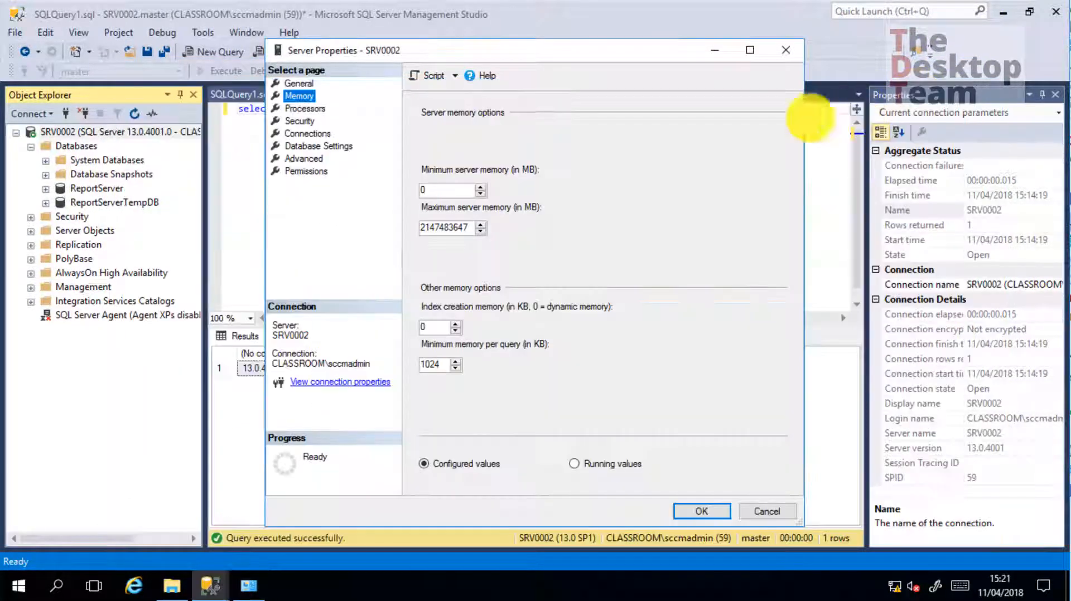
Step: Set both the minimum and maximum server memory of SRV0002 to 4096 MB and apply the server properties
double_click(433, 190)
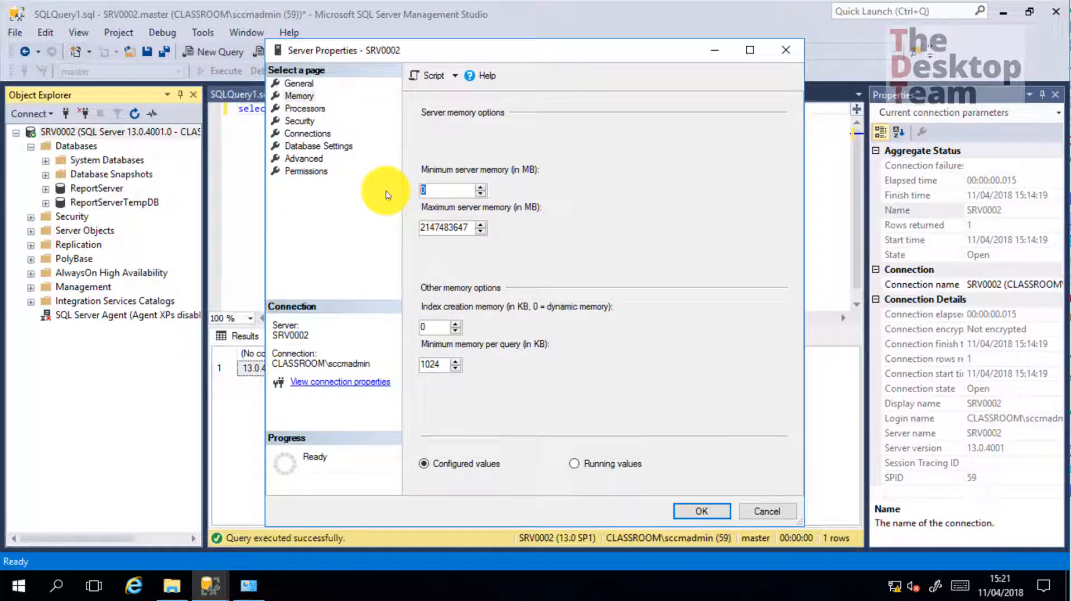
type("4096")
key("shift+End")
type("4096")
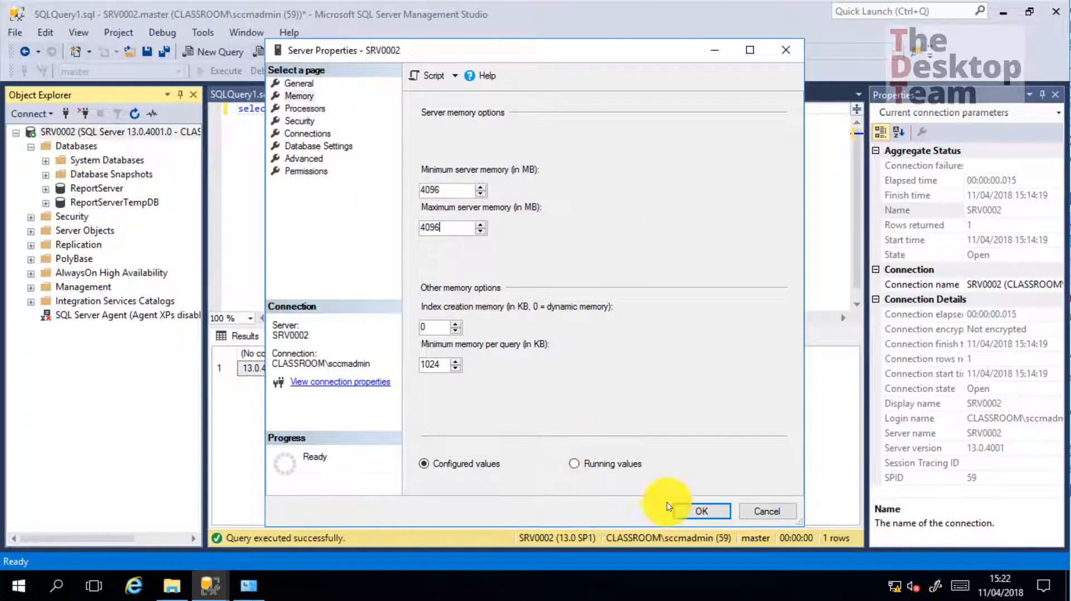
left_click(695, 512)
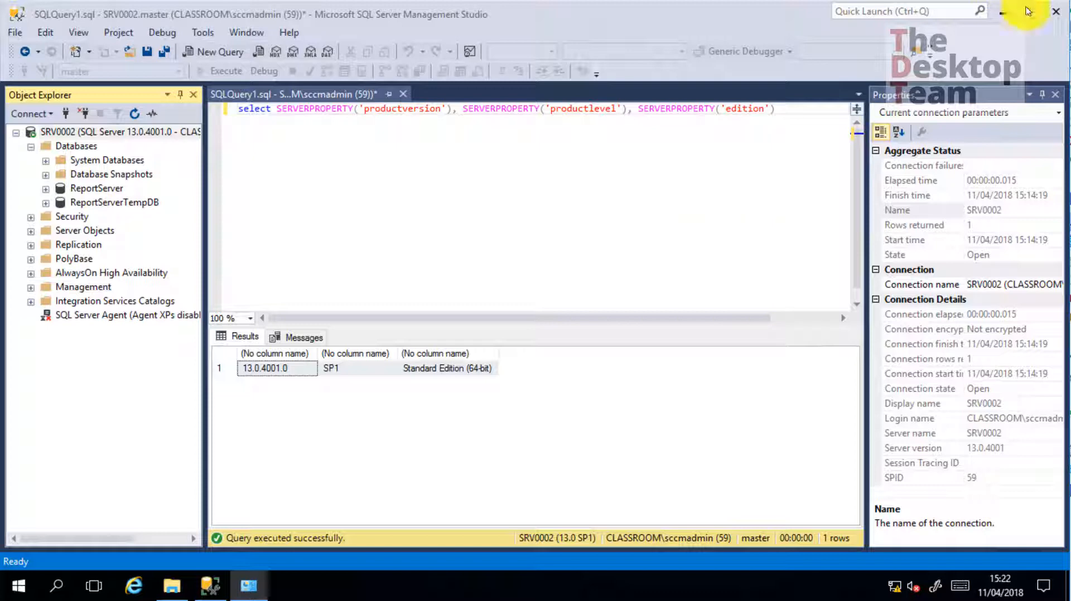
Step: Close Management Studio without saving SQLQuery1.sql
left_click(1058, 16)
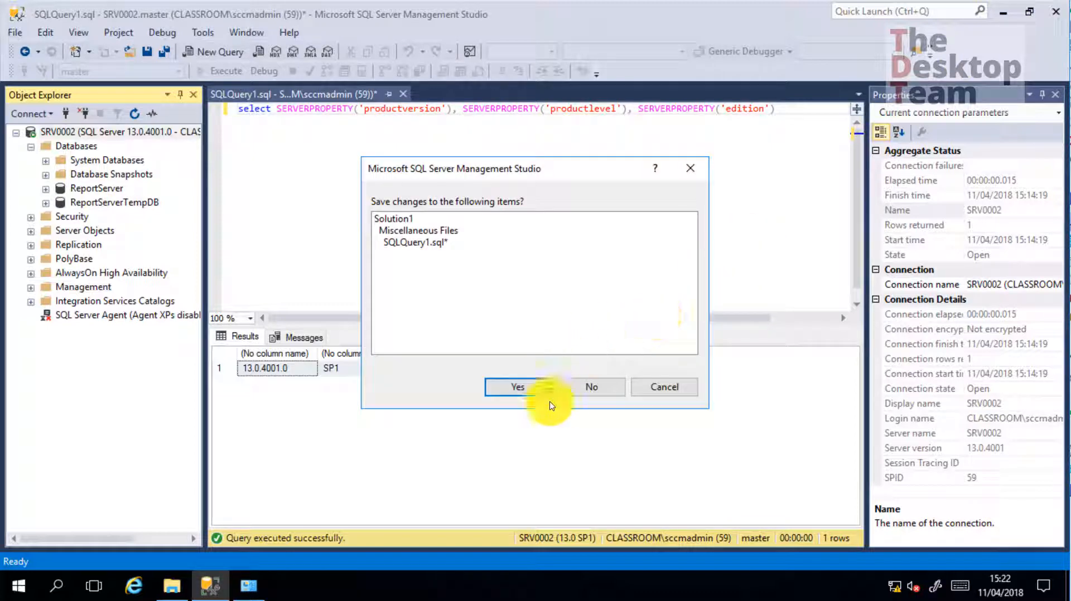
left_click(592, 387)
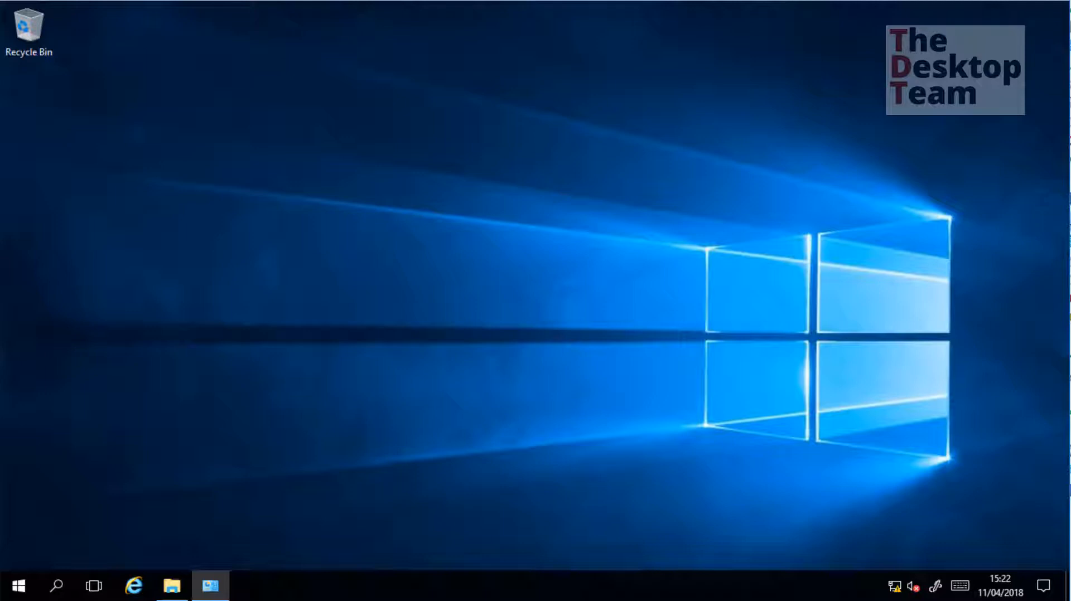
Step: Launch SQL Server 2016 Configuration Manager and allow it to run with elevated rights
left_click(20, 584)
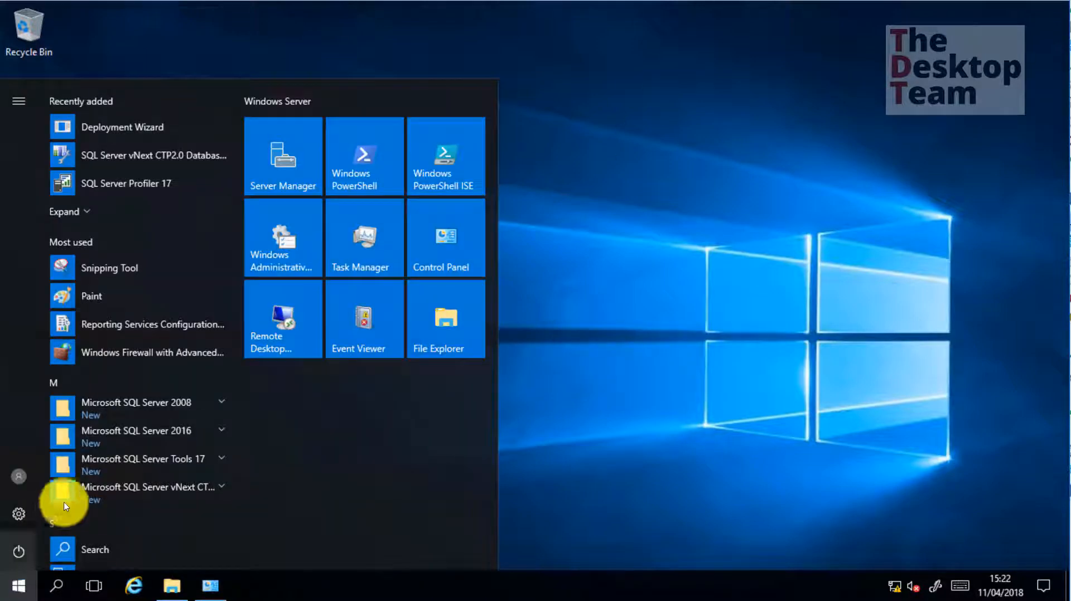
left_click(221, 431)
scroll(219, 429, "down", 2)
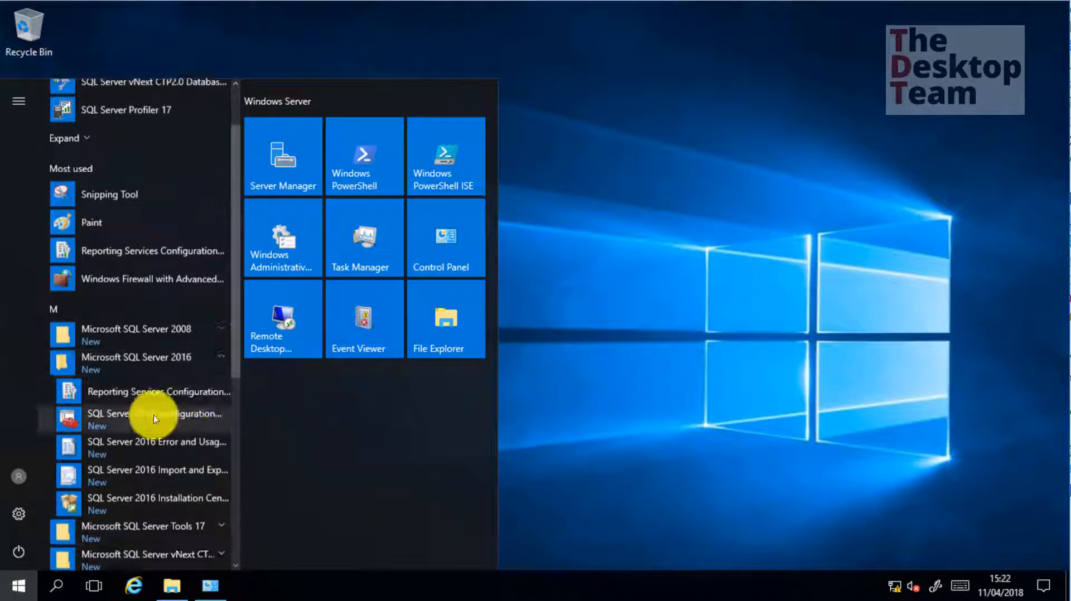
left_click(189, 418)
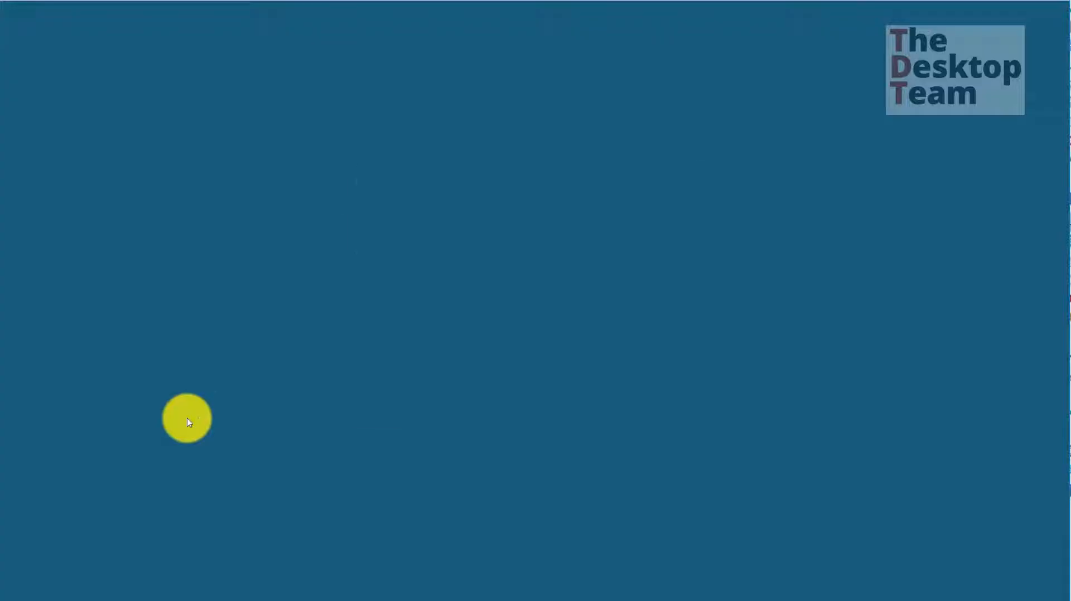
left_click(457, 385)
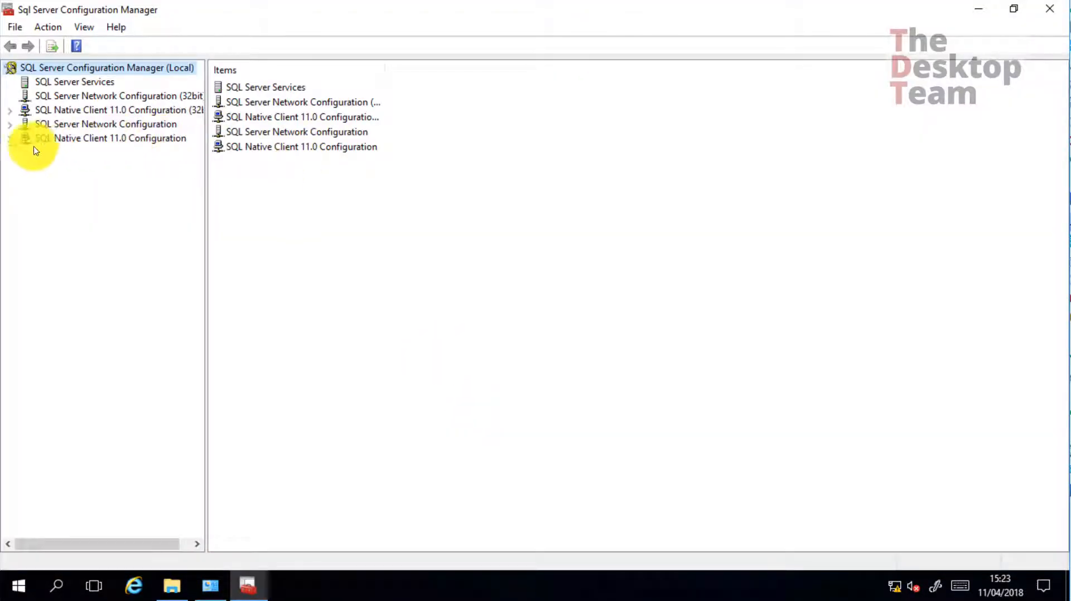
Step: Open the TCP/IP protocol's properties for the MSSQLSERVER instance in the SQL Server network configuration
double_click(46, 140)
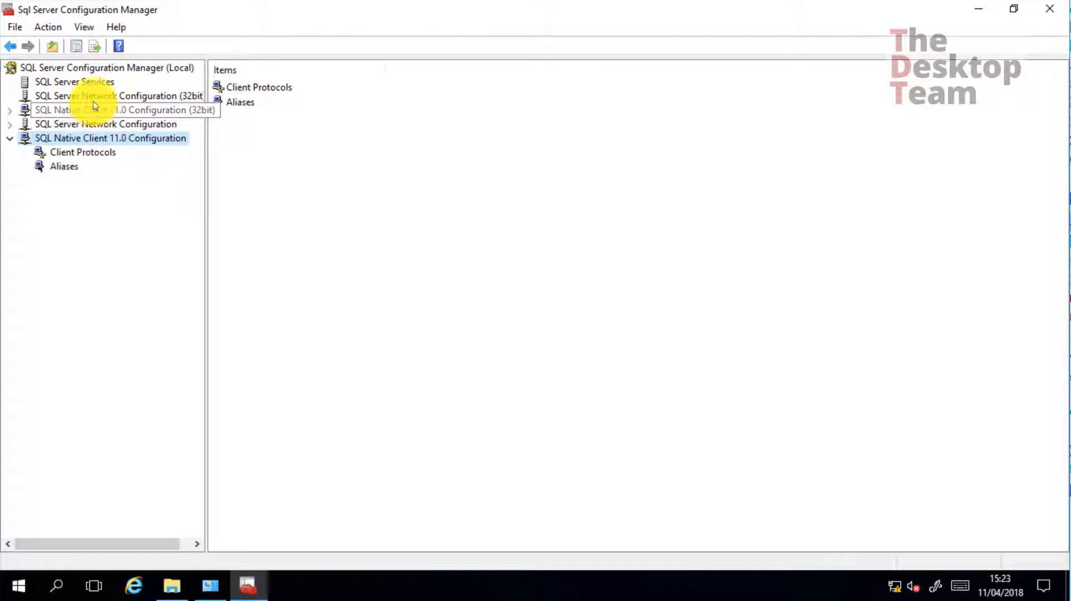
double_click(92, 124)
left_click(89, 138)
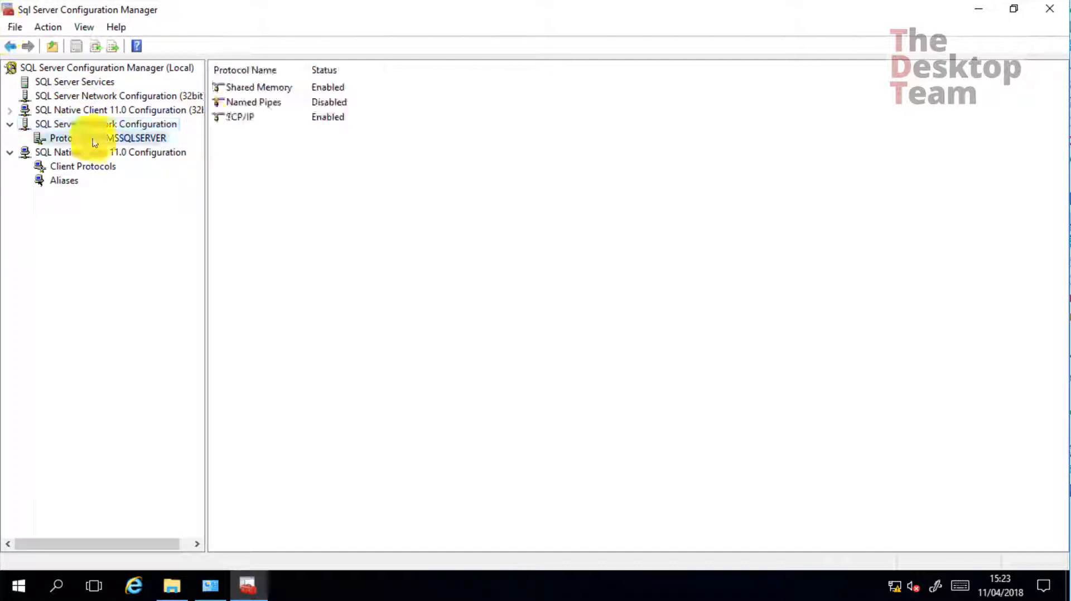
double_click(240, 117)
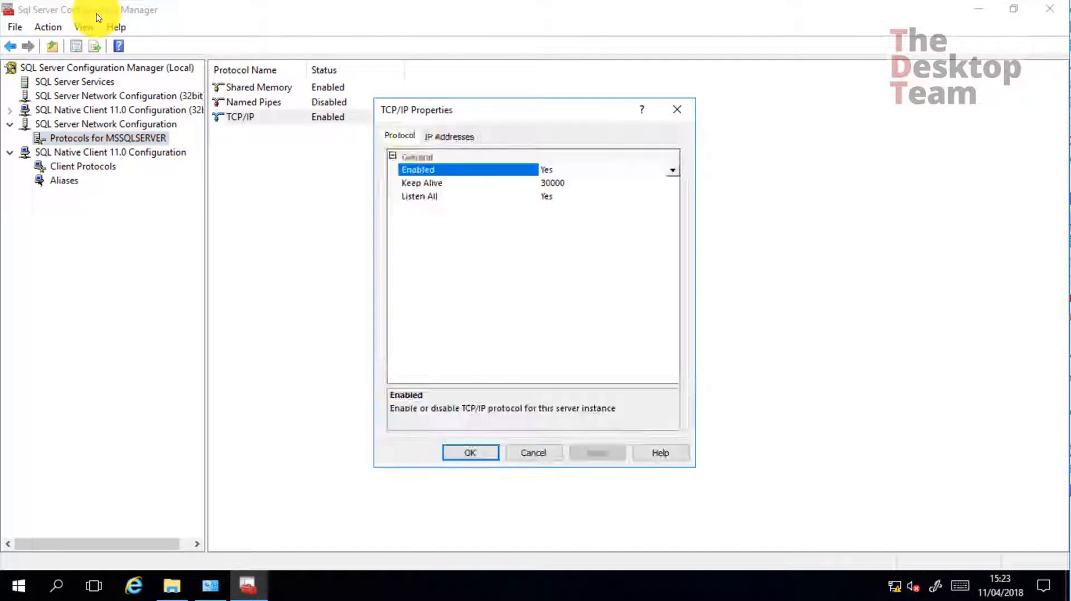
Step: Check the TCP port and dynamic port settings of the IP addresses through IPAll, then cancel the properties and close Configuration Manager
left_click(463, 136)
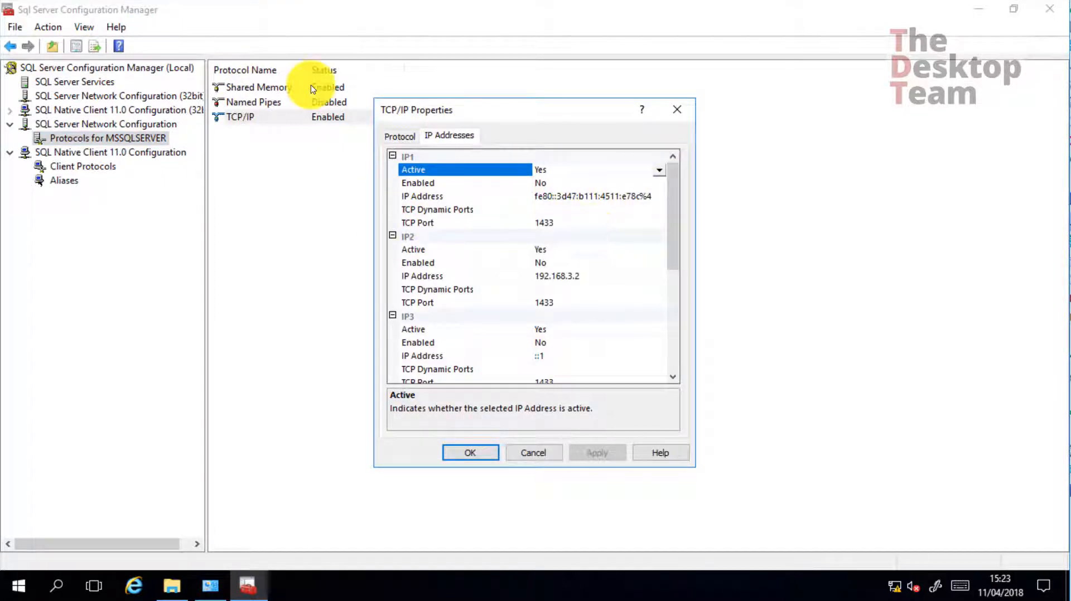
left_click(491, 222)
left_click(560, 302)
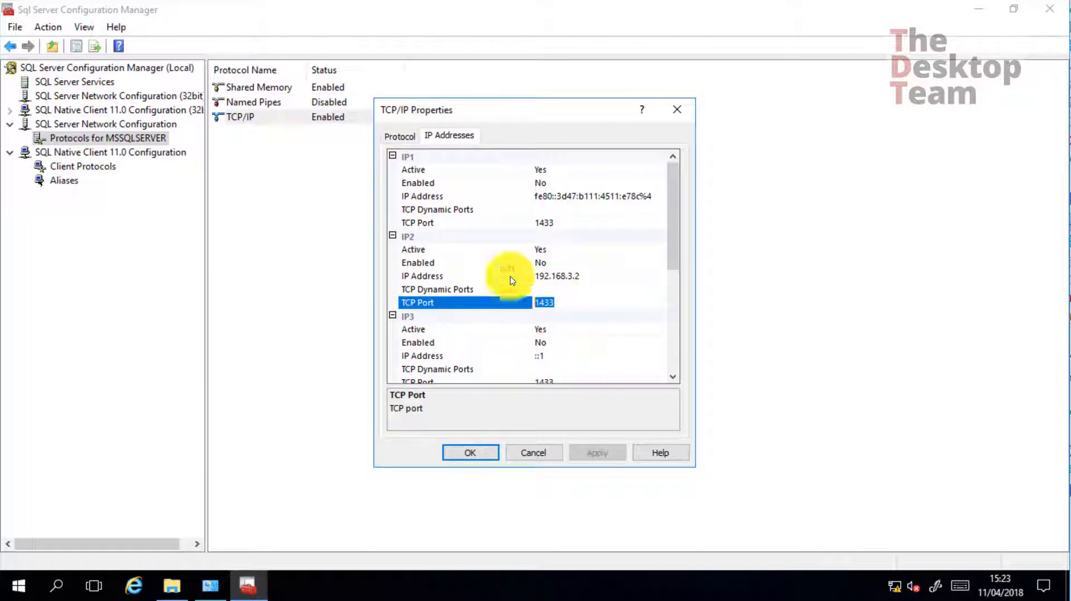
left_click(420, 209)
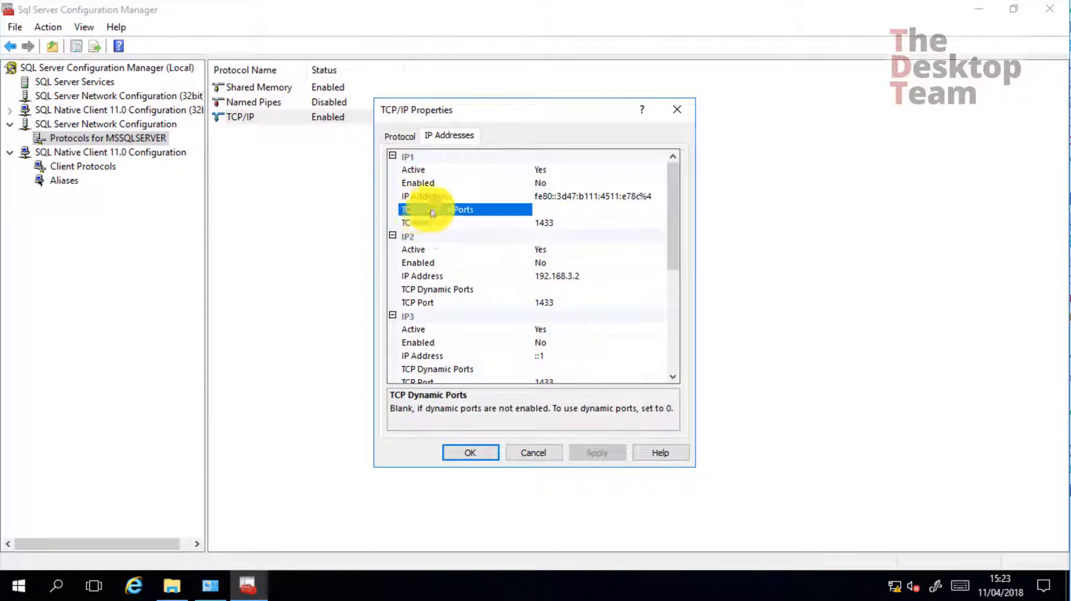
left_click_drag(674, 213, 646, 343)
left_click(417, 371)
left_click(532, 370)
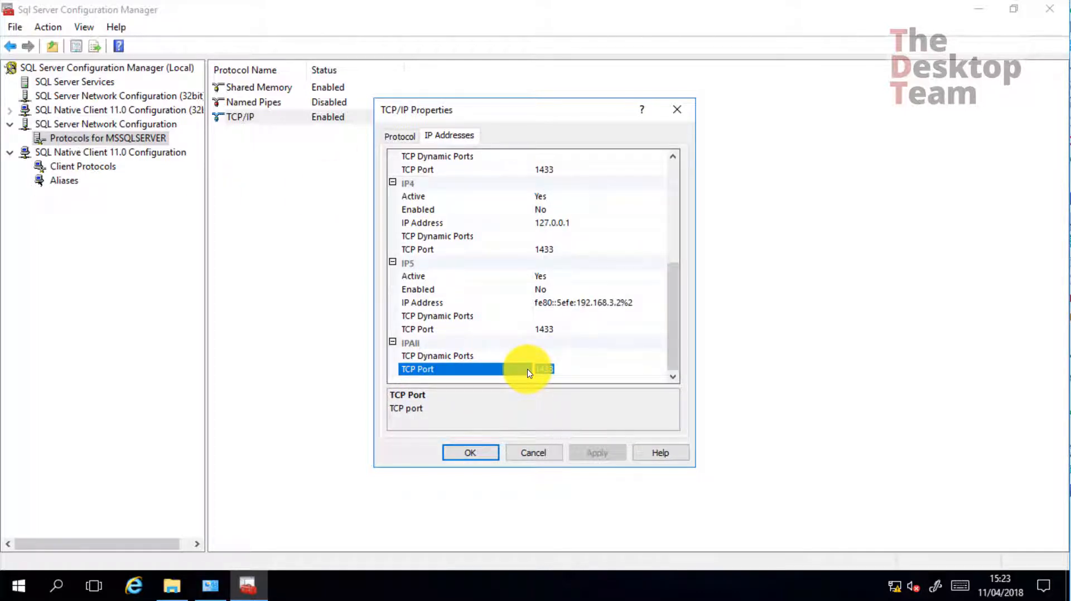
left_click(535, 453)
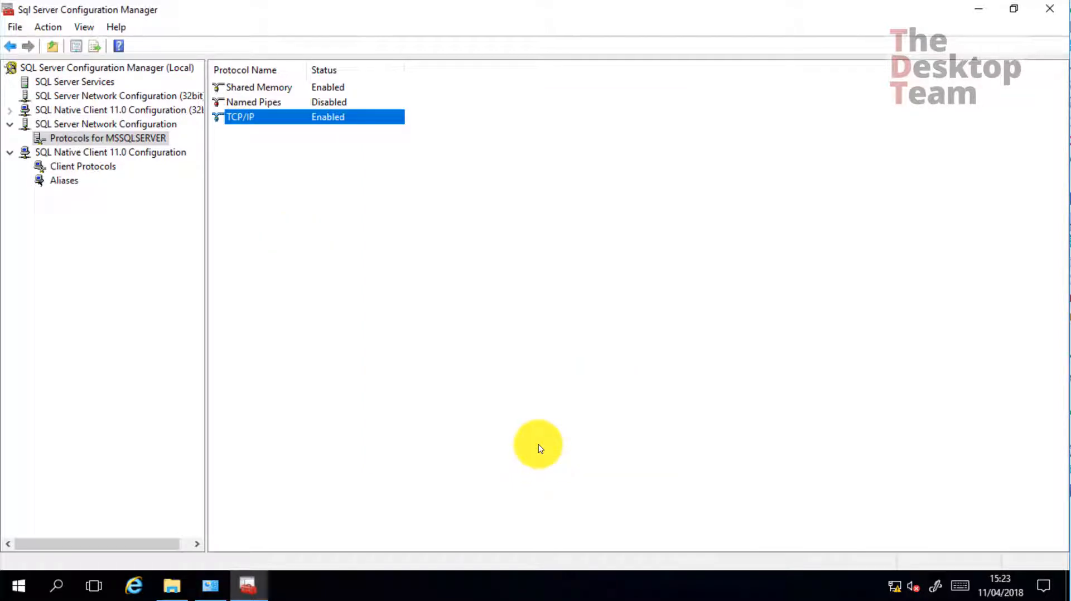
left_click(1050, 9)
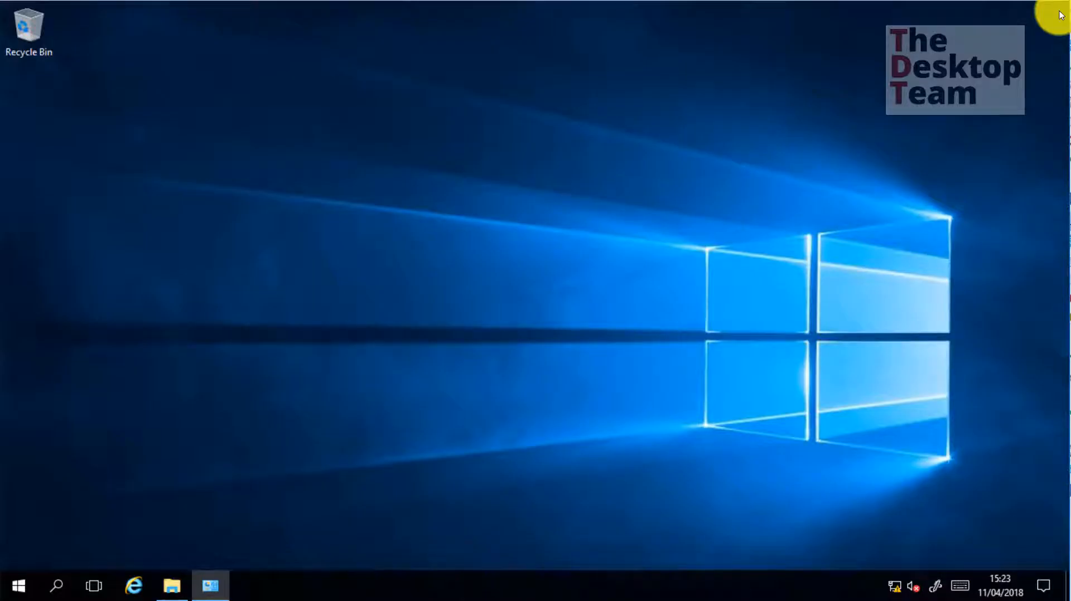